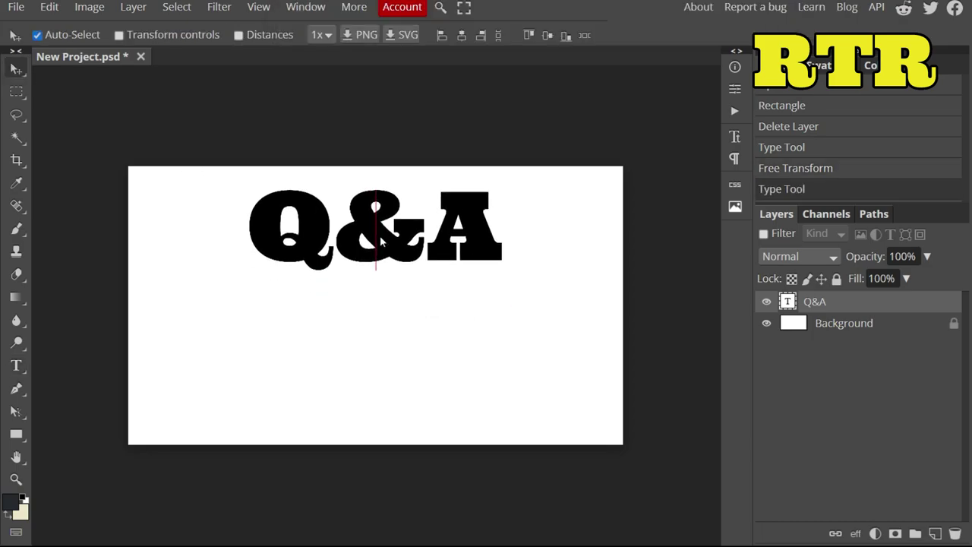
# Add a yellow (f6ff00) Color Overlay to the Q&A text layer in its layer style
pyautogui.rightClick(778, 302)
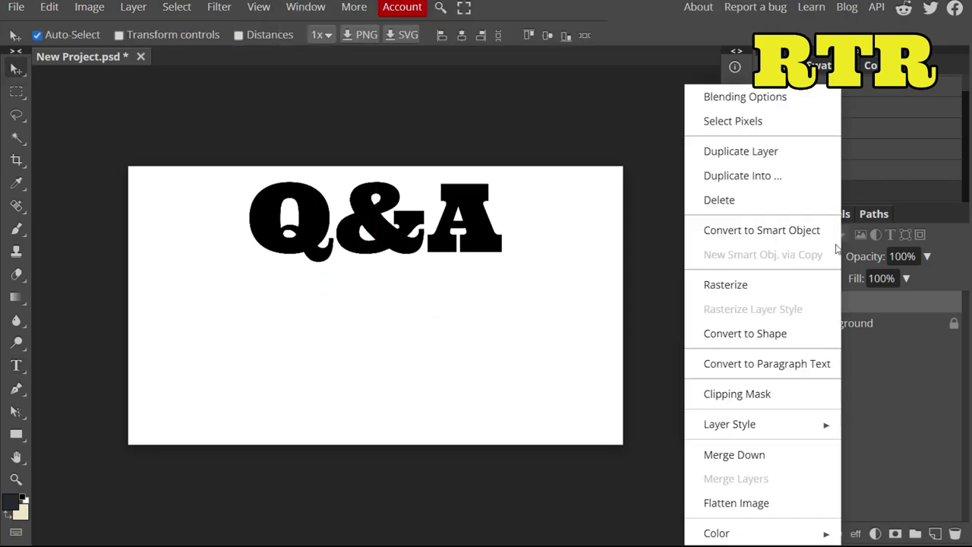
pyautogui.click(771, 98)
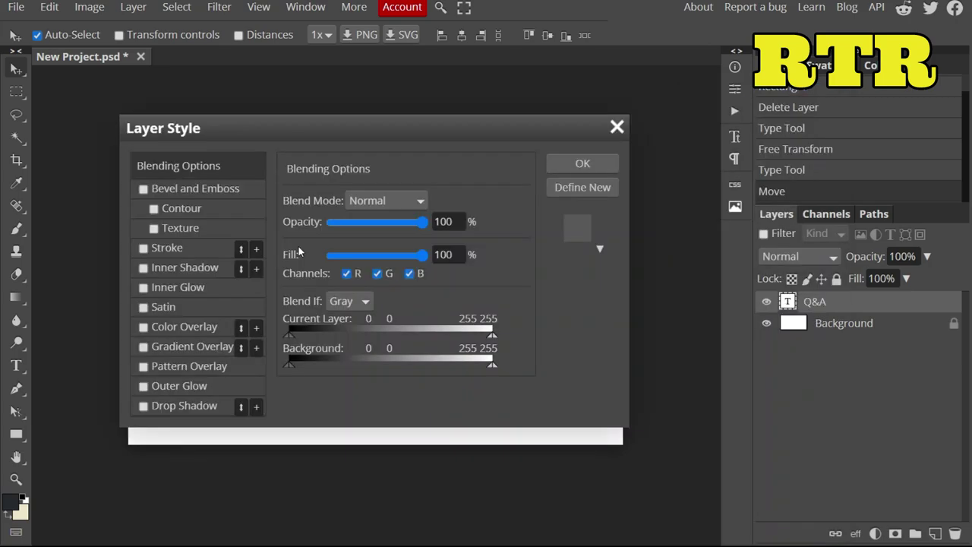
pyautogui.click(144, 326)
pyautogui.click(494, 222)
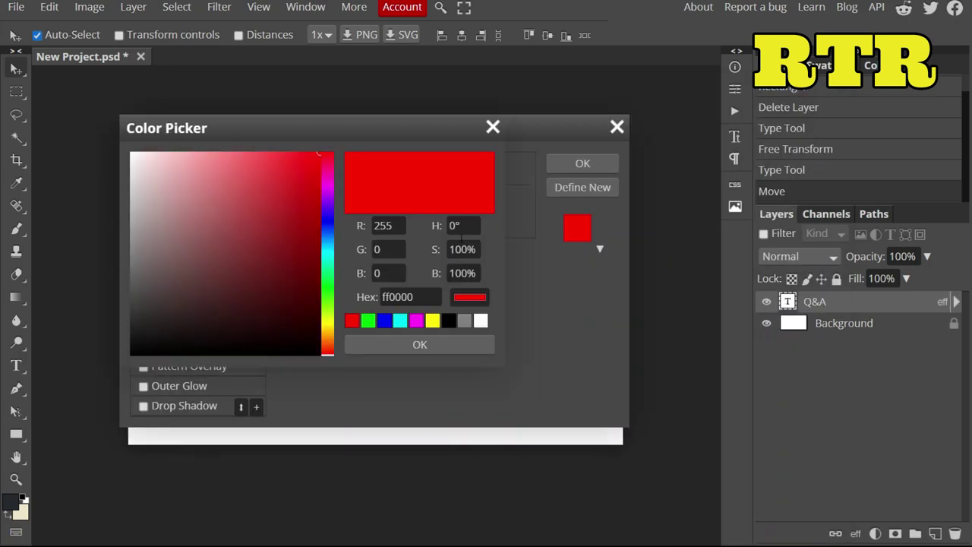
pyautogui.click(327, 319)
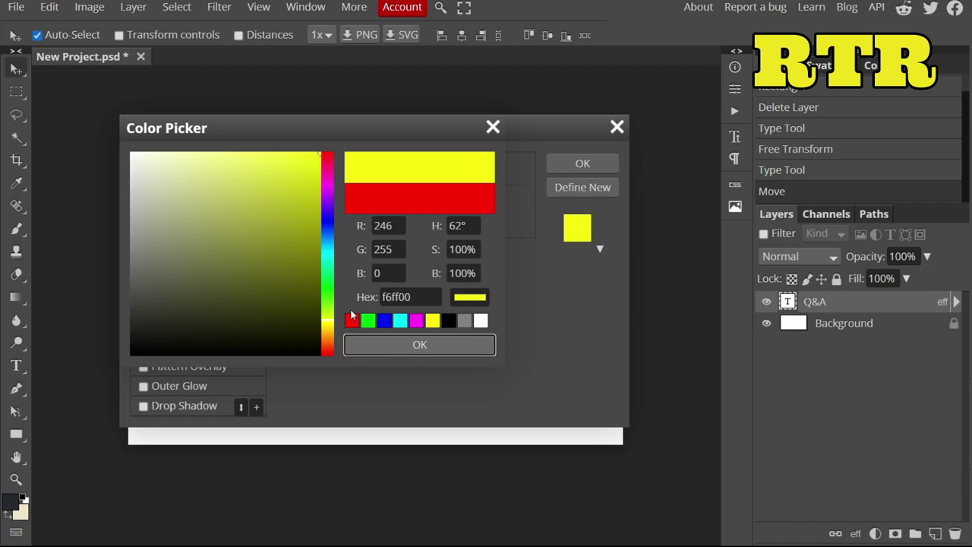
pyautogui.click(420, 344)
# Add a near-black (040404) outside Stroke to the Q&A text and apply the layer style
pyautogui.click(144, 248)
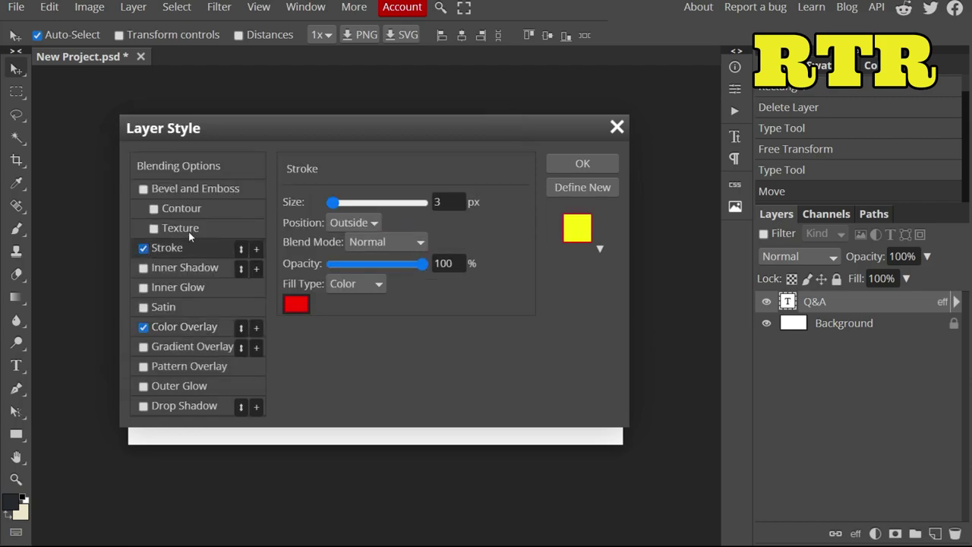
pyautogui.click(296, 304)
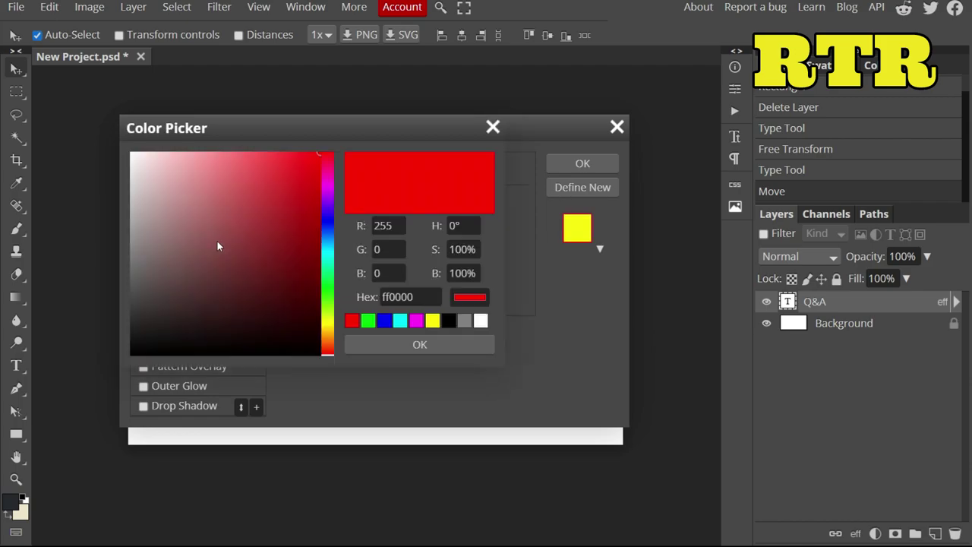
pyautogui.click(131, 352)
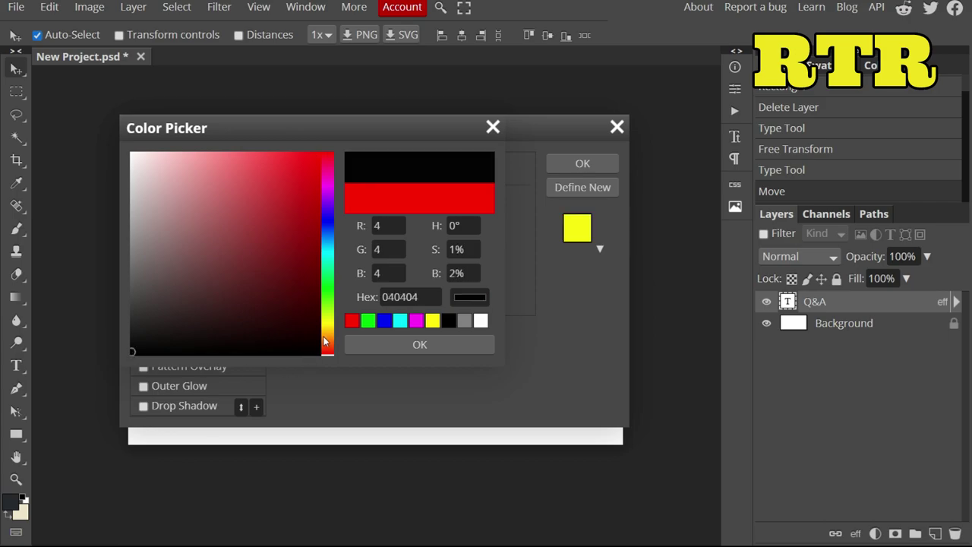
pyautogui.click(377, 343)
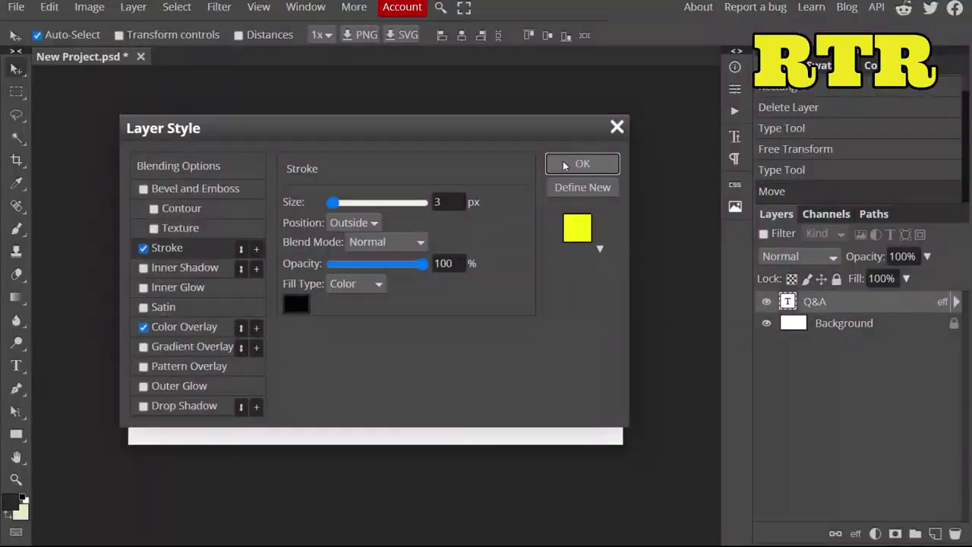
pyautogui.click(577, 162)
# Set the Q&A text's stroke size to 10 px
pyautogui.rightClick(864, 317)
pyautogui.click(870, 301)
pyautogui.rightClick(873, 301)
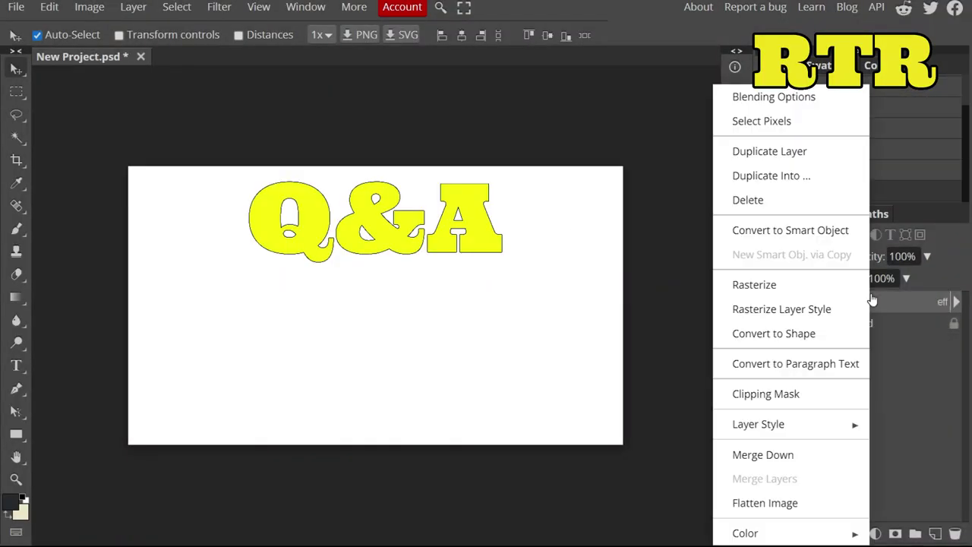
pyautogui.click(773, 96)
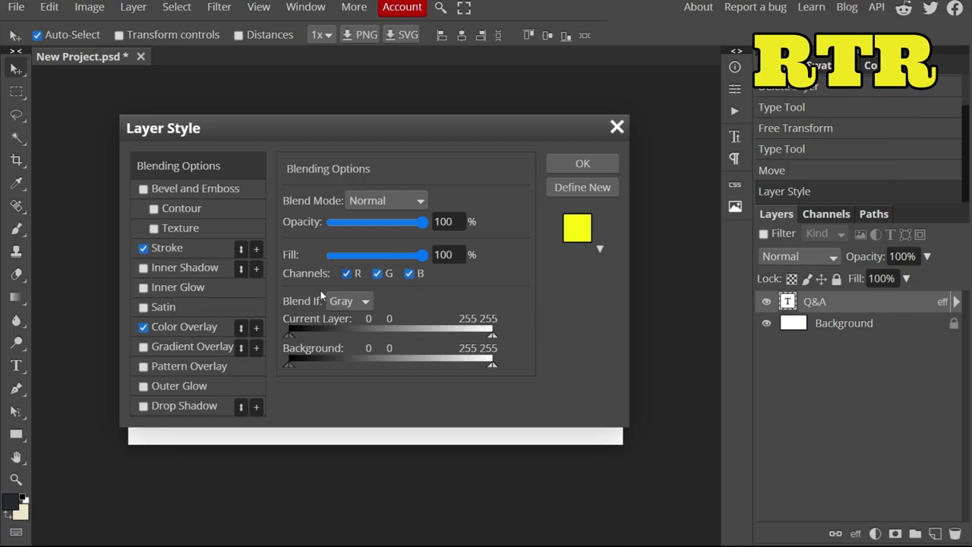
pyautogui.click(168, 248)
pyautogui.doubleClick(442, 199)
pyautogui.write('10')
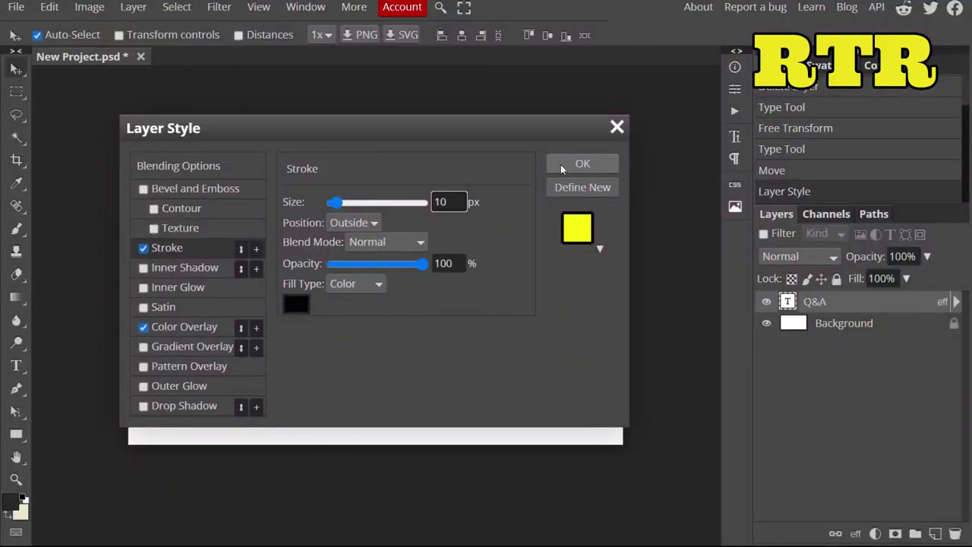
pyautogui.click(561, 164)
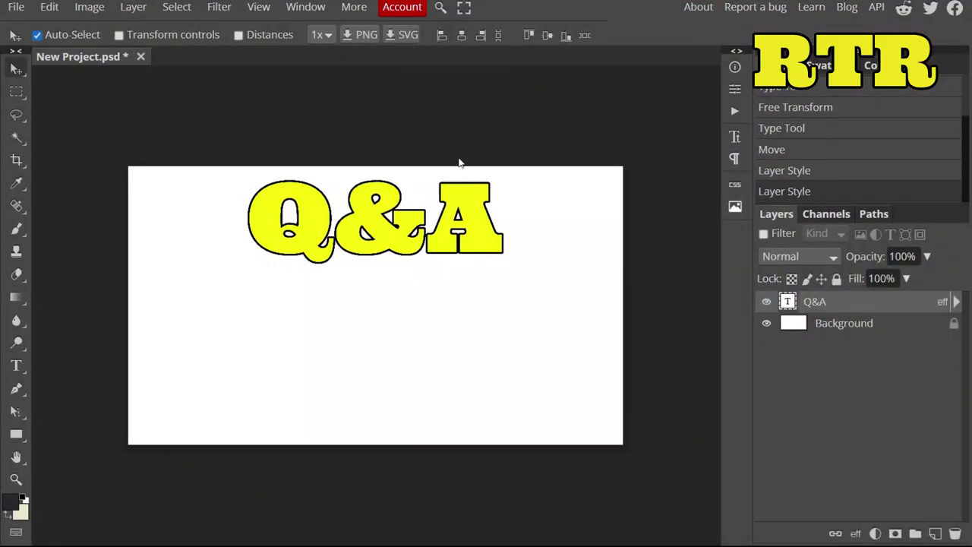
# Set the stroke size in the Q&A text's layer style to 25 px
pyautogui.rightClick(843, 308)
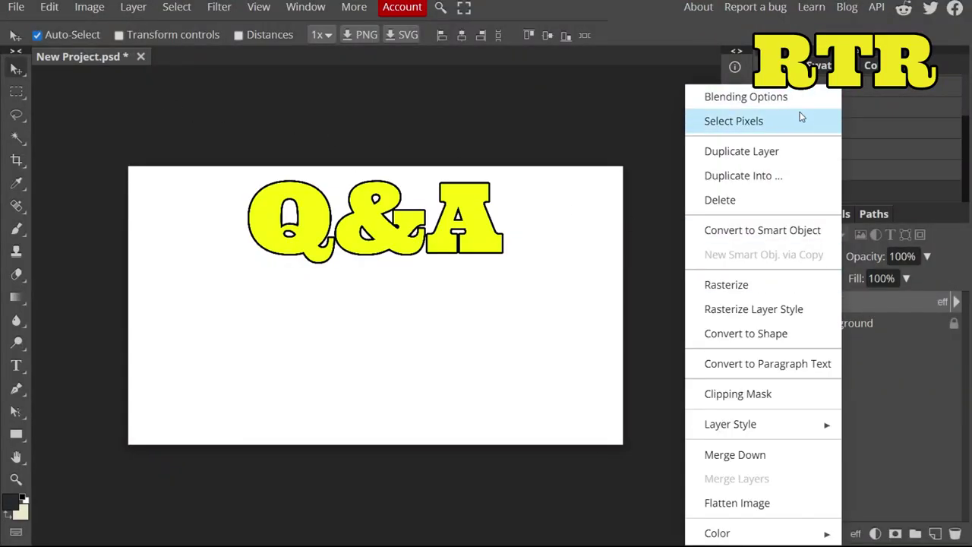
pyautogui.click(792, 96)
pyautogui.click(169, 249)
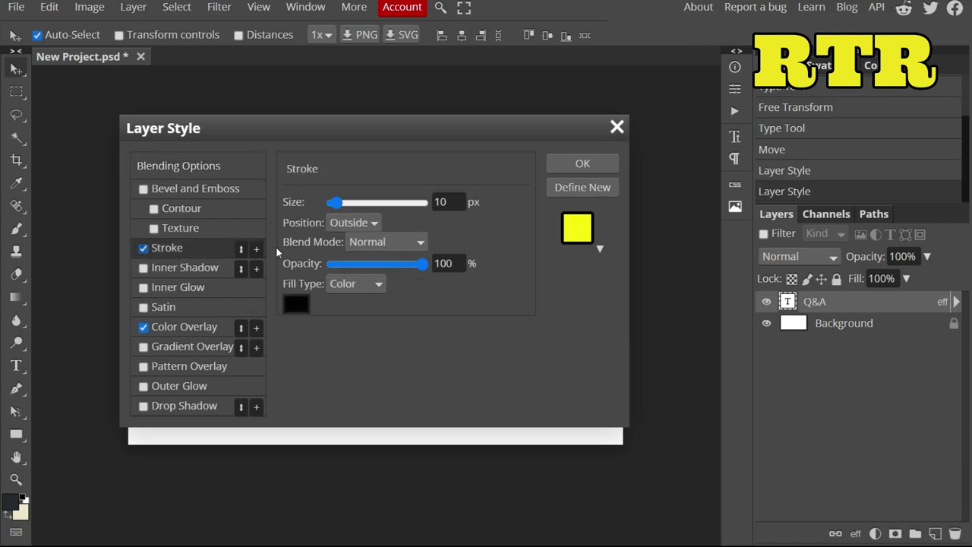
pyautogui.doubleClick(442, 201)
pyautogui.write('25')
pyautogui.press('Return')
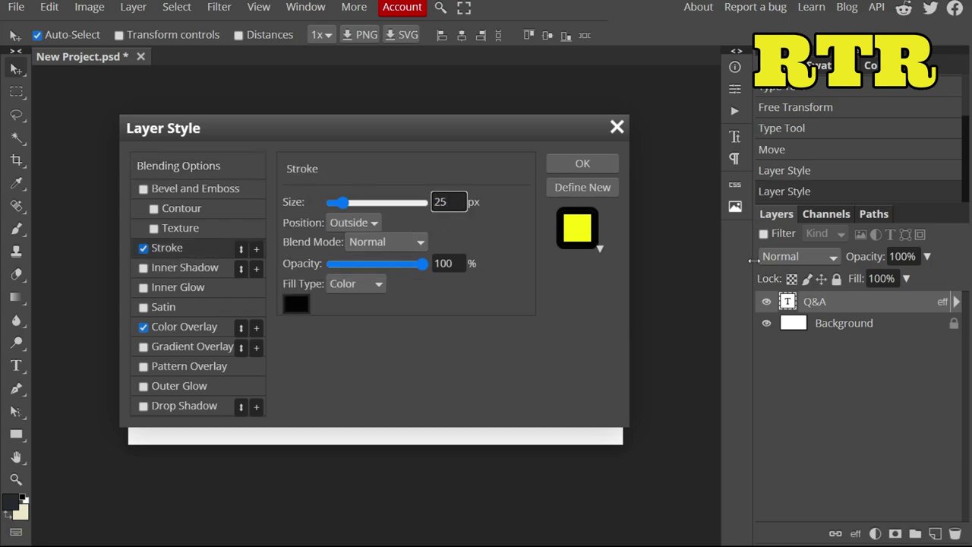
pyautogui.click(578, 163)
pyautogui.scroll(-2, 375, 188)
pyautogui.click(17, 228)
pyautogui.scroll(2, 300, 334)
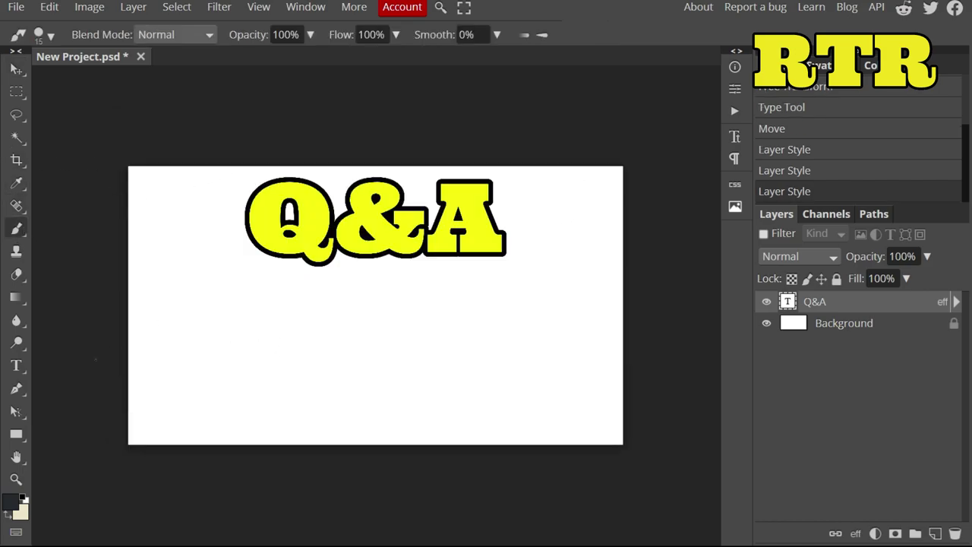
pyautogui.click(16, 68)
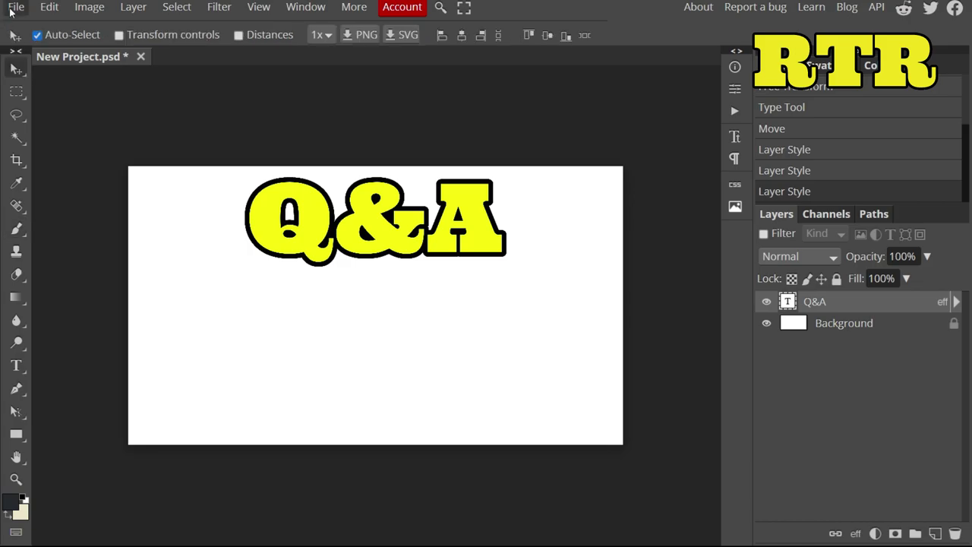
# Start placing an image file into the project and open the Downloads folder
pyautogui.click(16, 7)
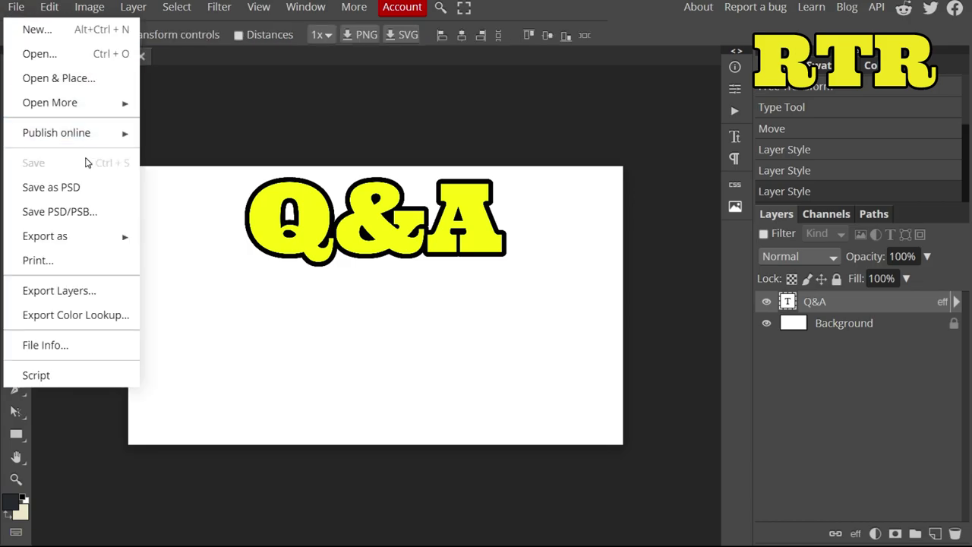
pyautogui.click(79, 84)
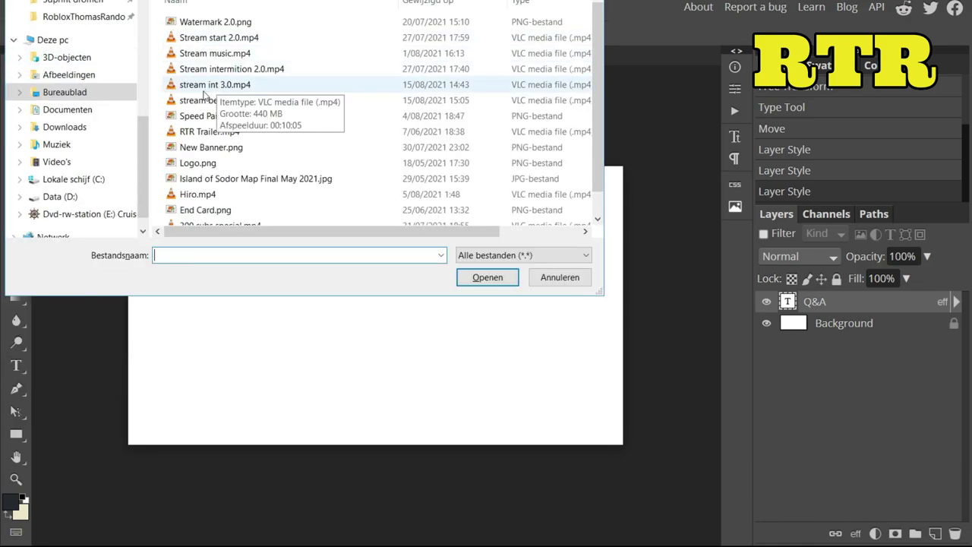
pyautogui.scroll(5, 125, 64)
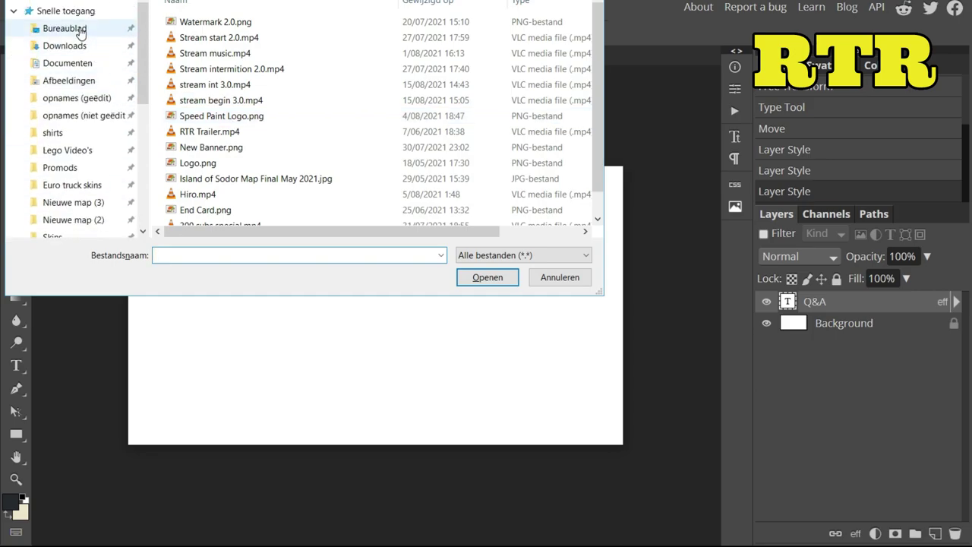
pyautogui.click(87, 47)
# Look through the files in the Downloads folder for the train image to place
pyautogui.scroll(-5, 245, 72)
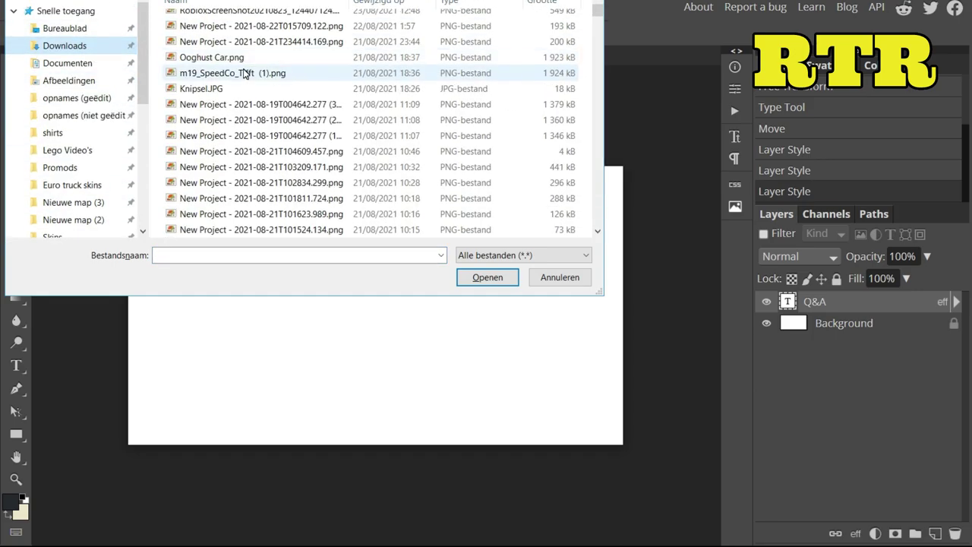
pyautogui.click(353, 76)
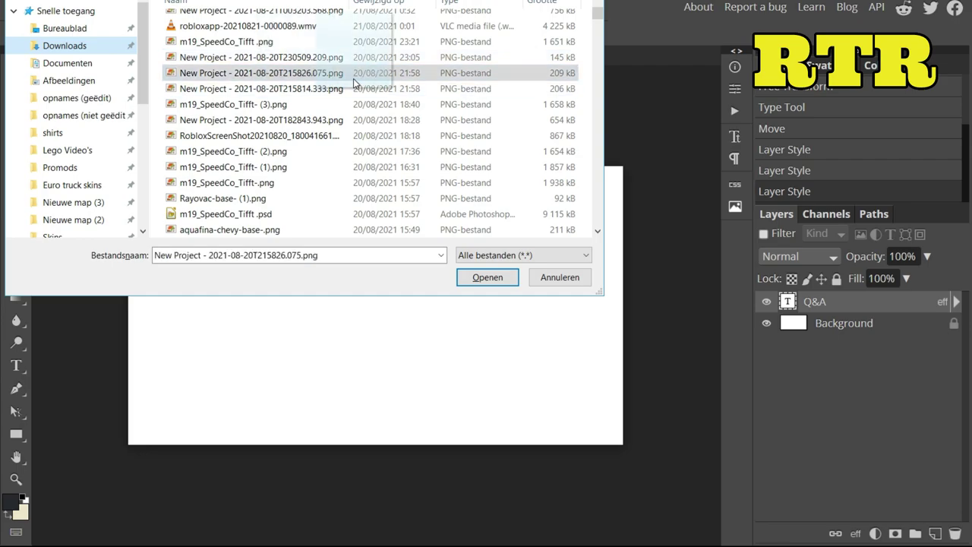
pyautogui.click(319, 120)
pyautogui.scroll(-5, 319, 84)
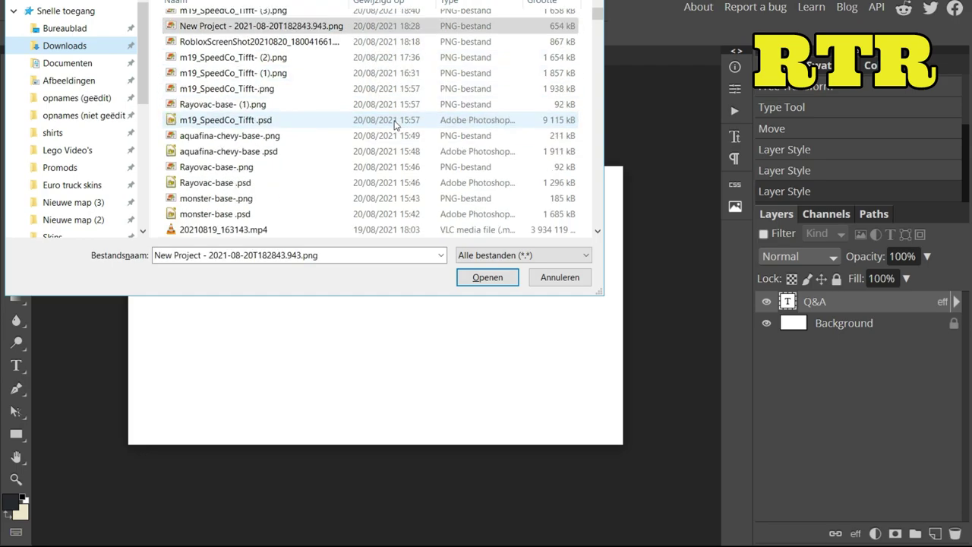
pyautogui.click(319, 75)
pyautogui.scroll(5, 304, 87)
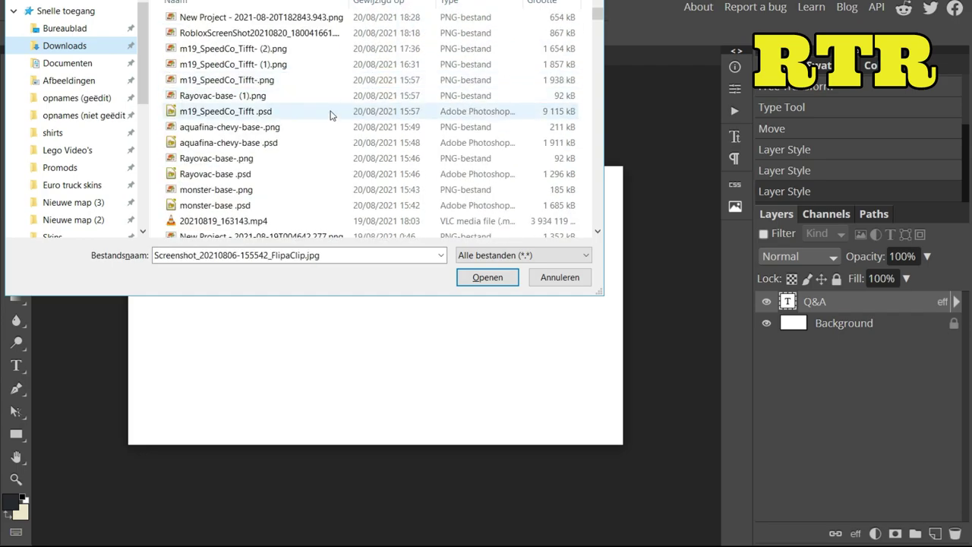
pyautogui.click(319, 111)
pyautogui.click(332, 127)
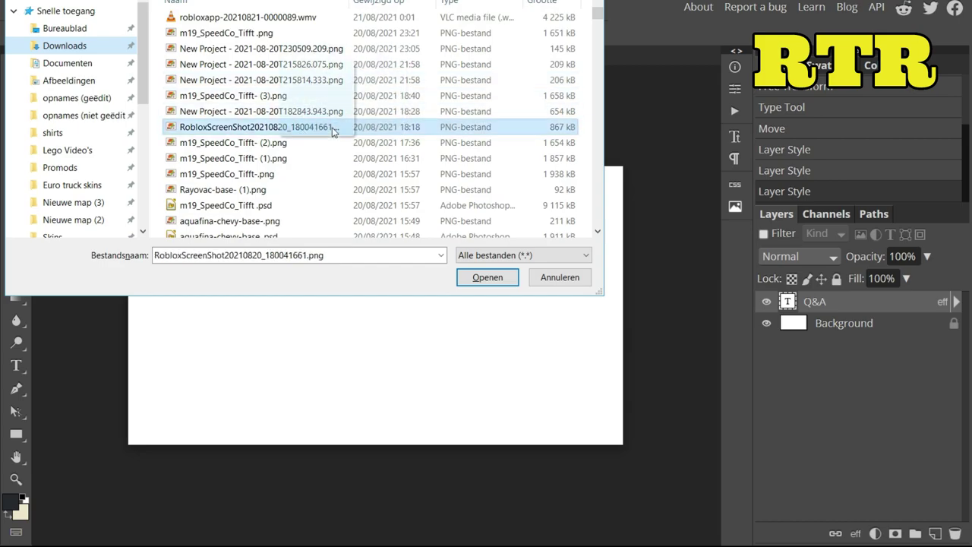
pyautogui.moveTo(425, 64); pyautogui.dragTo(441, 91)
pyautogui.scroll(-10, 440, 91)
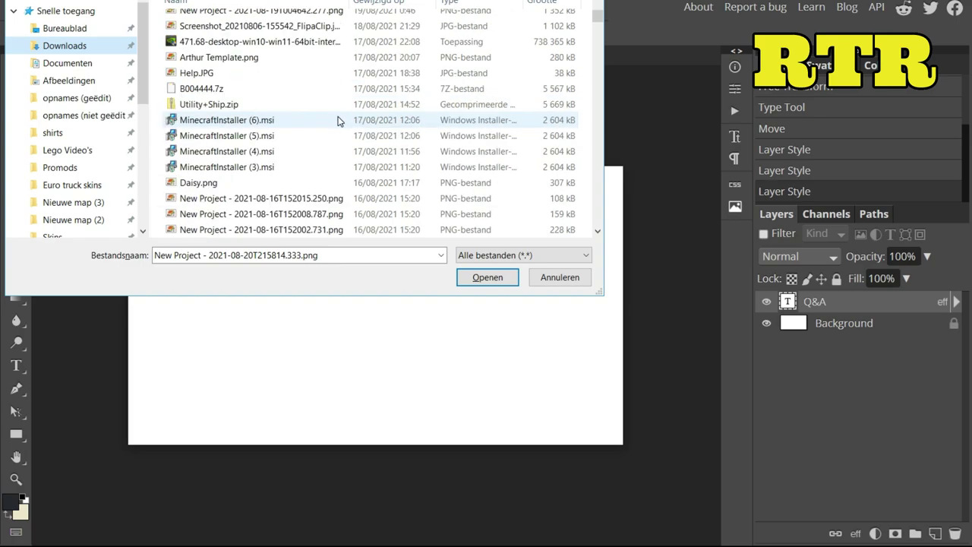
pyautogui.scroll(-10, 332, 124)
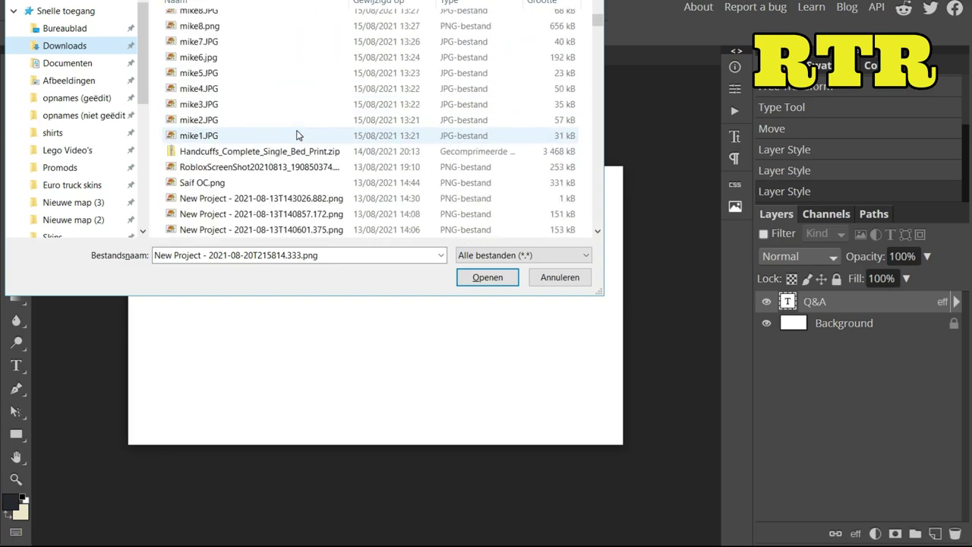
pyautogui.click(301, 152)
pyautogui.scroll(-3, 317, 71)
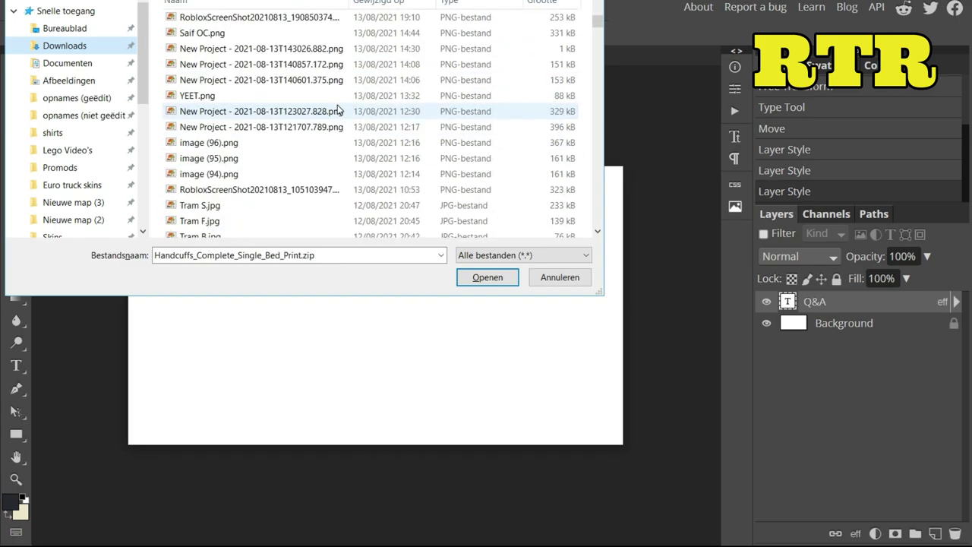
# Place New Project - 2021-08-13T140857.172.png into the thumbnail and enlarge it proportionally to about 218%
pyautogui.moveTo(316, 71); pyautogui.dragTo(500, 307)
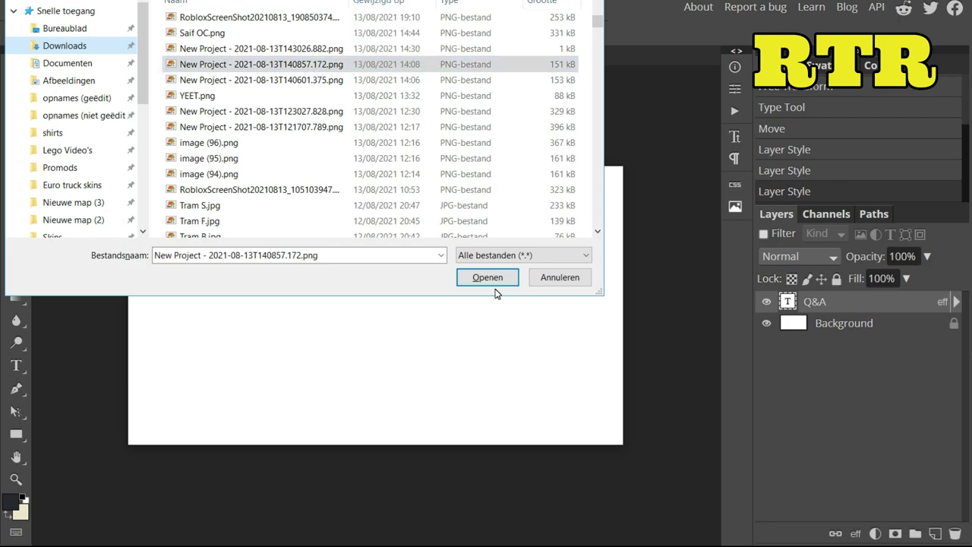
pyautogui.click(490, 281)
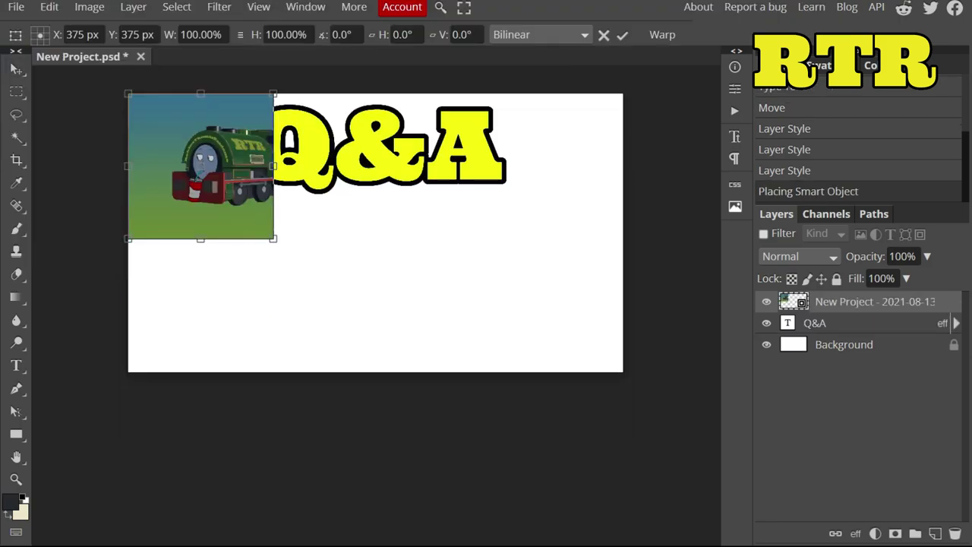
pyautogui.moveTo(274, 240); pyautogui.dragTo(447, 285)
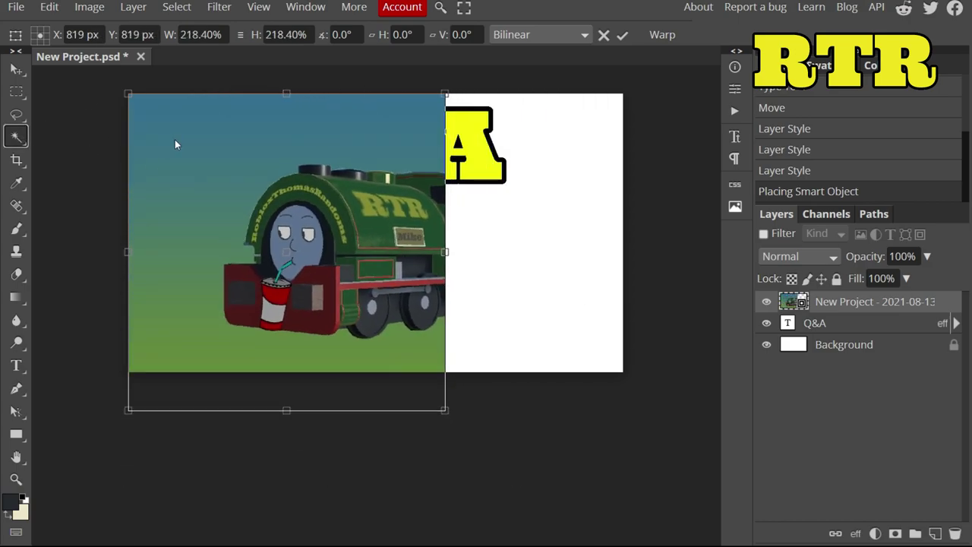
pyautogui.click(197, 140)
# Try to delete the upper and middle background bands of the train image using Magic Wand selections
pyautogui.click(197, 139)
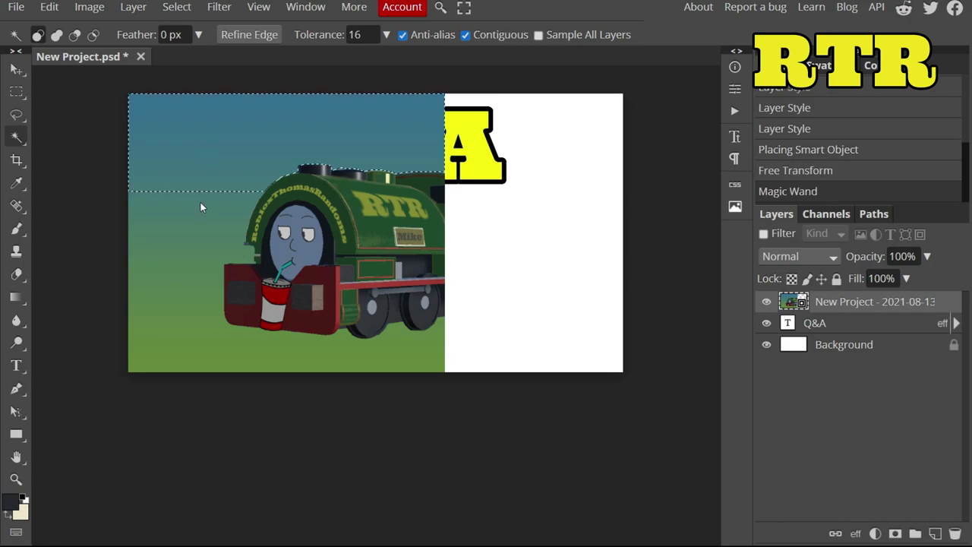
pyautogui.press('Delete')
pyautogui.click(191, 235)
pyautogui.press('Delete')
# Rasterize the train image layer and delete the sky and grass areas around the train with the Magic Wand
pyautogui.rightClick(783, 308)
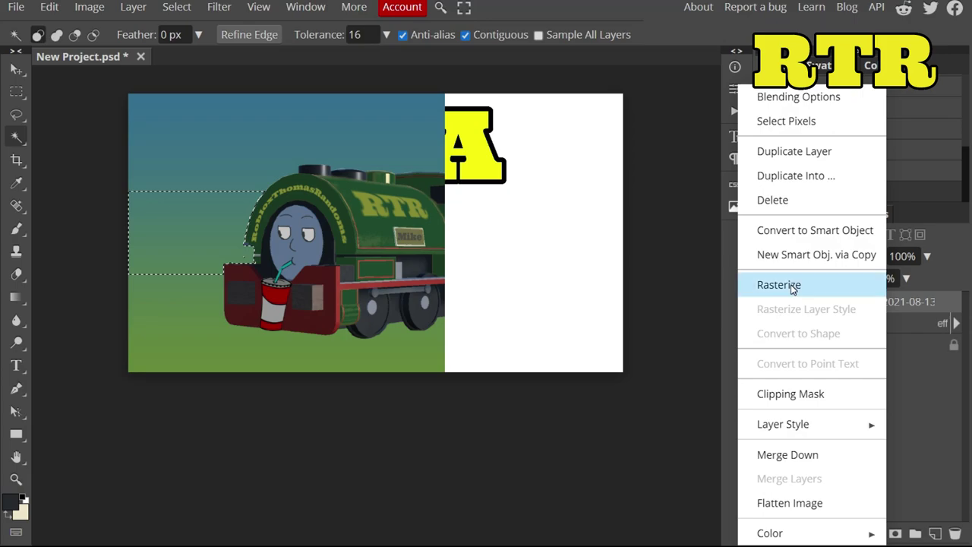
pyautogui.click(792, 287)
pyautogui.press('Delete')
pyautogui.click(284, 147)
pyautogui.press('Delete')
pyautogui.click(275, 341)
pyautogui.press('Delete')
pyautogui.click(200, 286)
pyautogui.press('Delete')
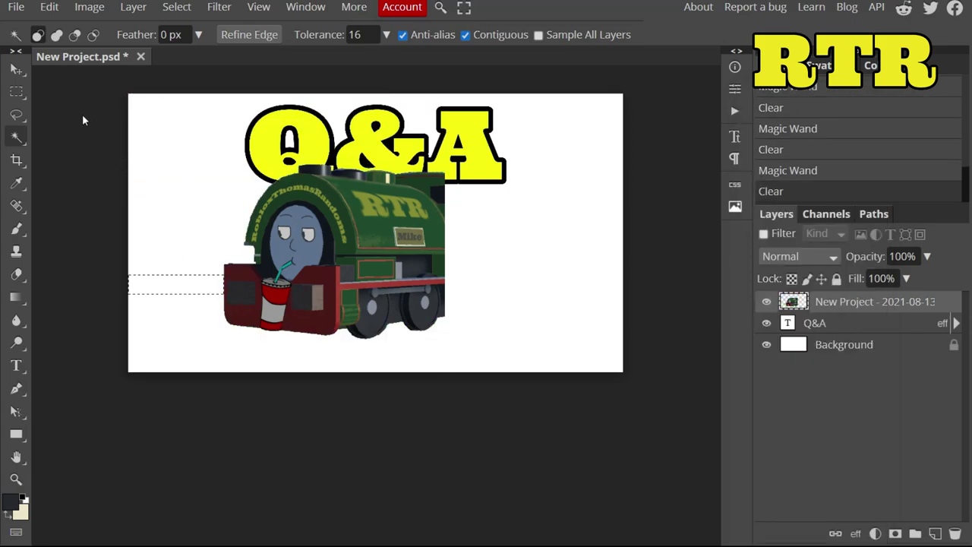
# Deselect and move the cut-out train into the lower-right corner of the canvas with the Move tool
pyautogui.click(78, 108)
pyautogui.click(15, 69)
pyautogui.moveTo(326, 233); pyautogui.dragTo(506, 280)
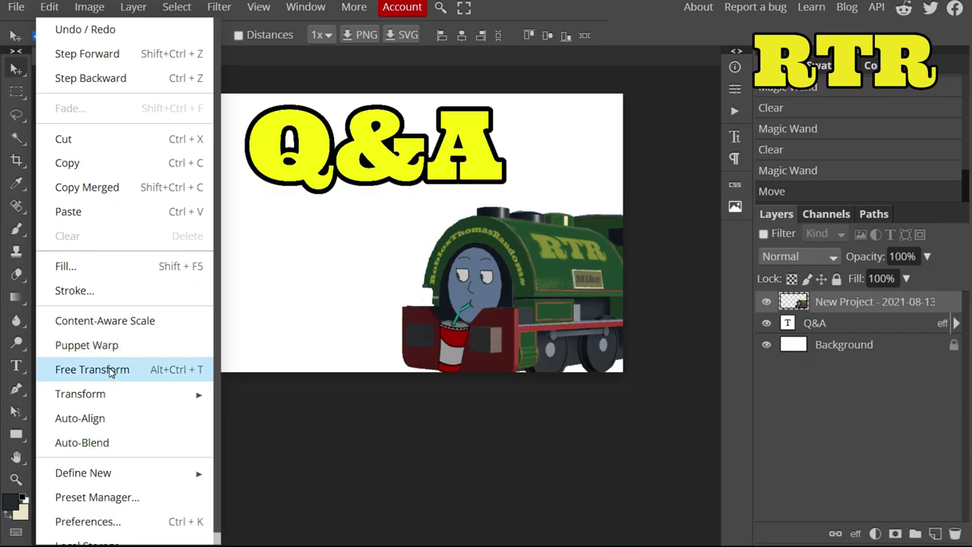
# Enlarge the train layer proportionally with Free Transform, extending it up and left from its lower-right corner
pyautogui.click(112, 370)
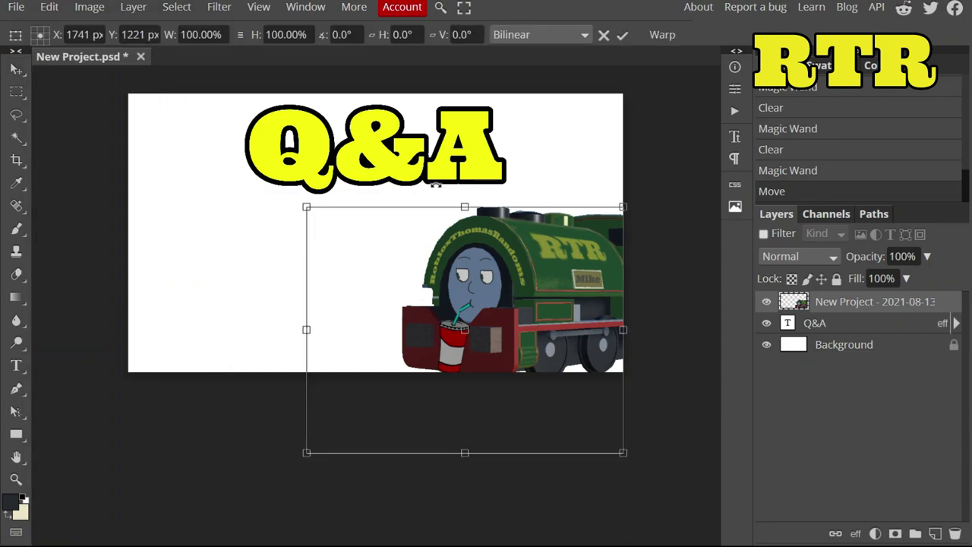
pyautogui.moveTo(307, 207); pyautogui.dragTo(273, 181)
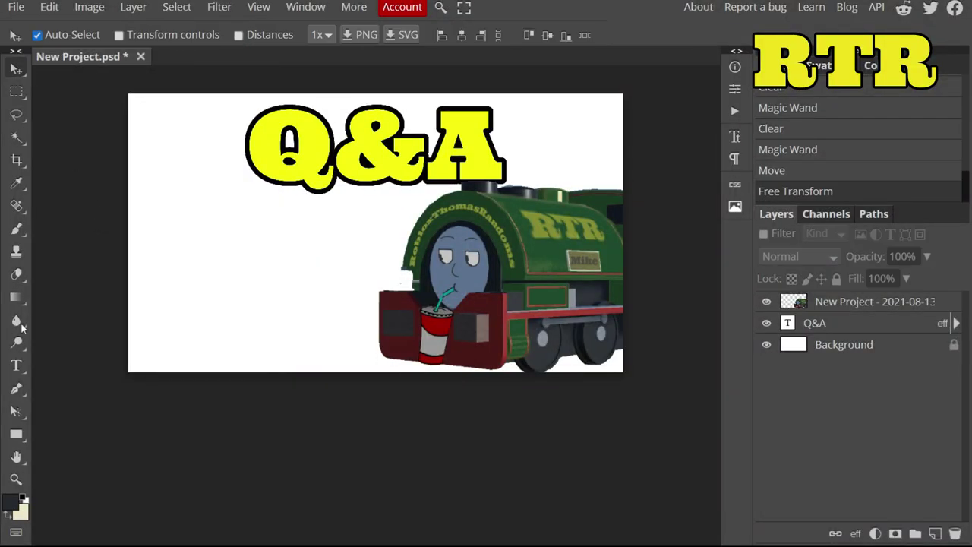
pyautogui.click(16, 365)
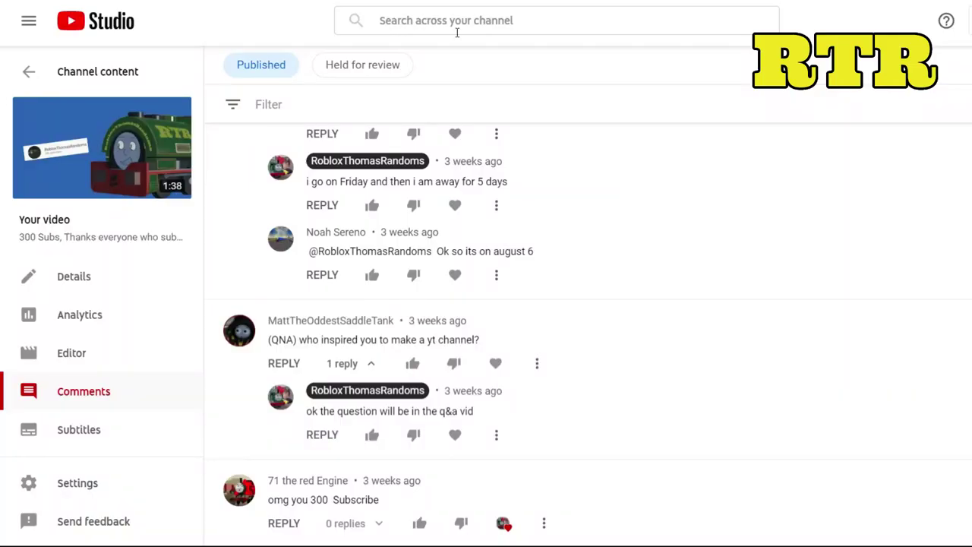
# In the YouTube Studio comments, find the question about herbie the love bug and snip it with the avatar using Knipprogramma
pyautogui.scroll(9, 386, 293)
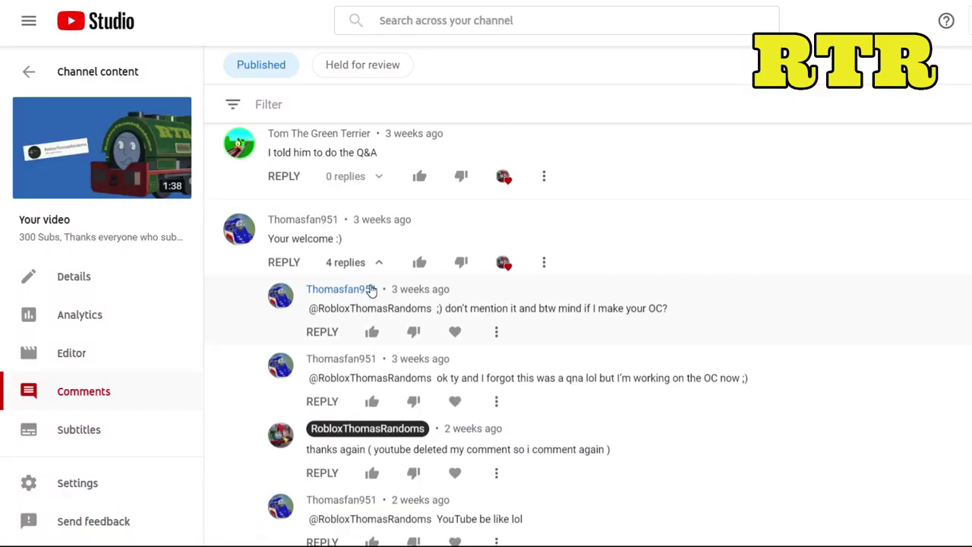
pyautogui.scroll(6, 373, 290)
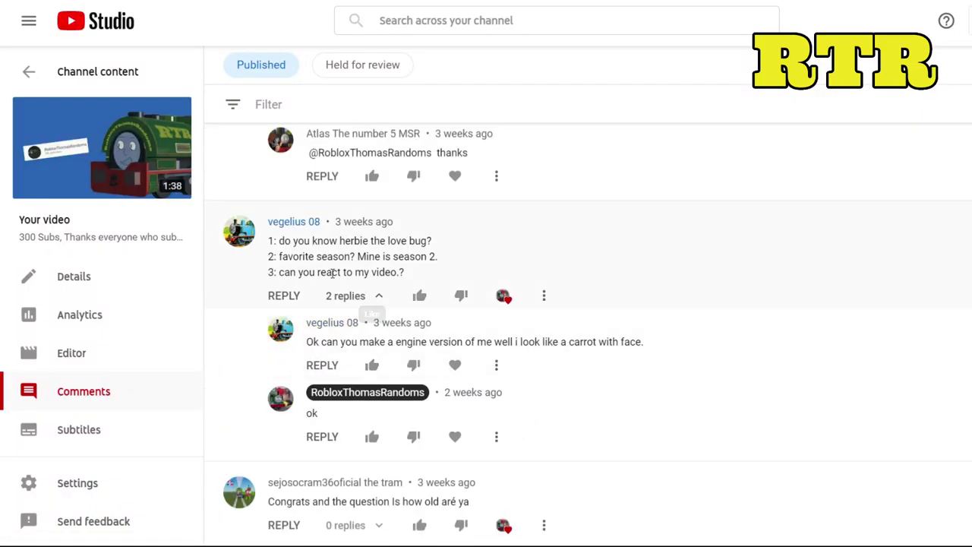
pyautogui.scroll(3, 692, 244)
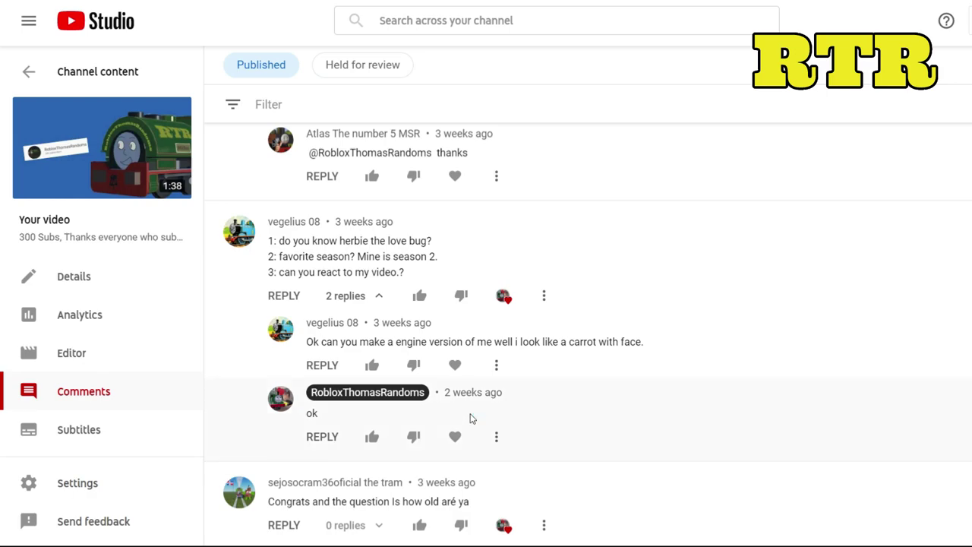
pyautogui.click(589, 376)
pyautogui.moveTo(206, 202); pyautogui.dragTo(453, 285)
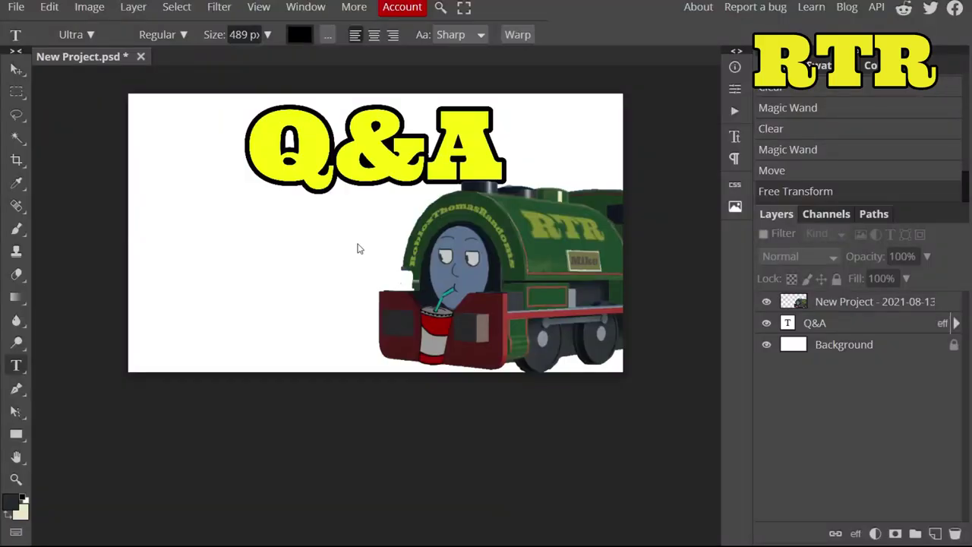
# Return to Photopea, paste the snipped comment into the thumbnail and delete the two duplicate pasted layers, keeping Layer 1
pyautogui.press('v')
pyautogui.hotkey('ctrl', 'v')
pyautogui.hotkey('ctrl', 'v')
pyautogui.hotkey('ctrl', 'v')
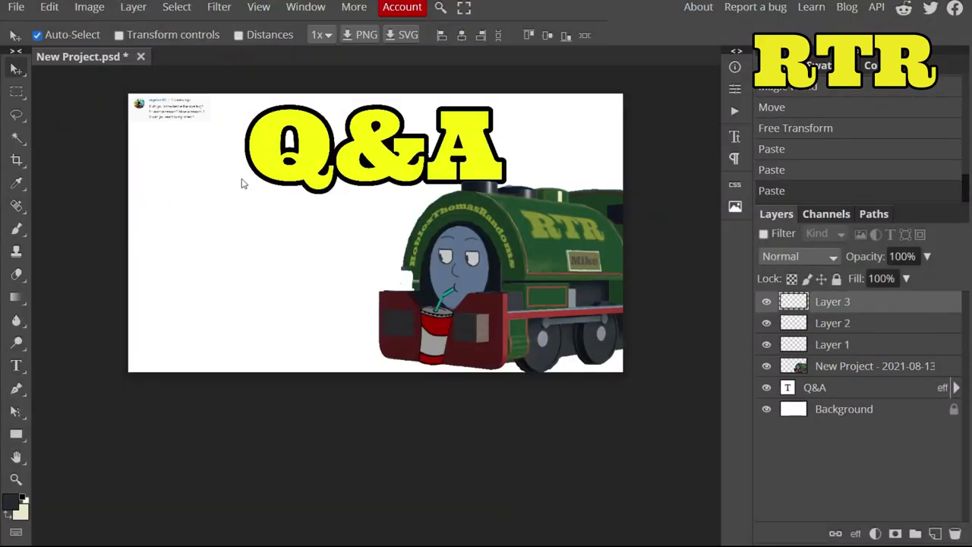
pyautogui.keyDown('shift'); pyautogui.click(849, 328); pyautogui.keyUp('shift')
pyautogui.rightClick(849, 328)
pyautogui.click(787, 199)
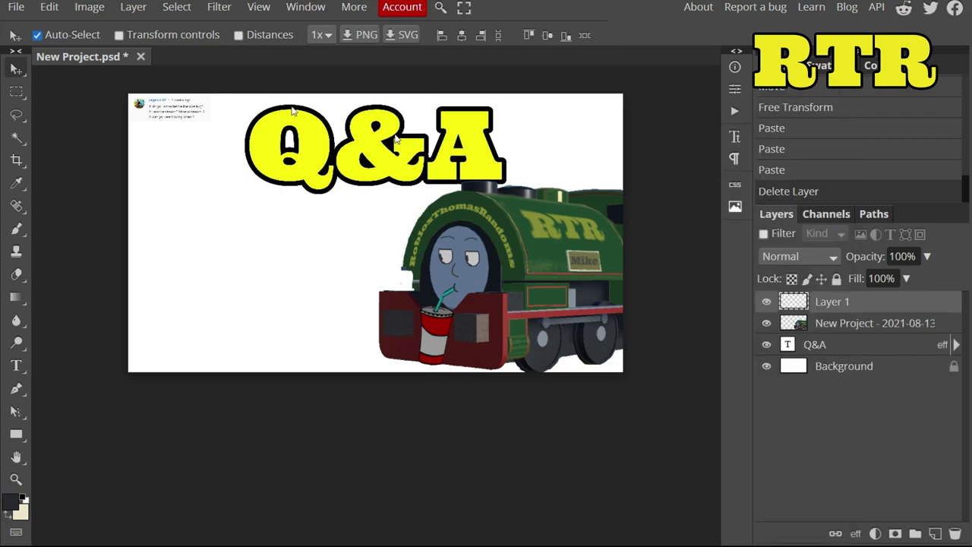
# Scale the pasted comment to about 237%, rotate it about -2.9°, and place it to the left of the train's front
pyautogui.click(48, 7)
pyautogui.click(173, 382)
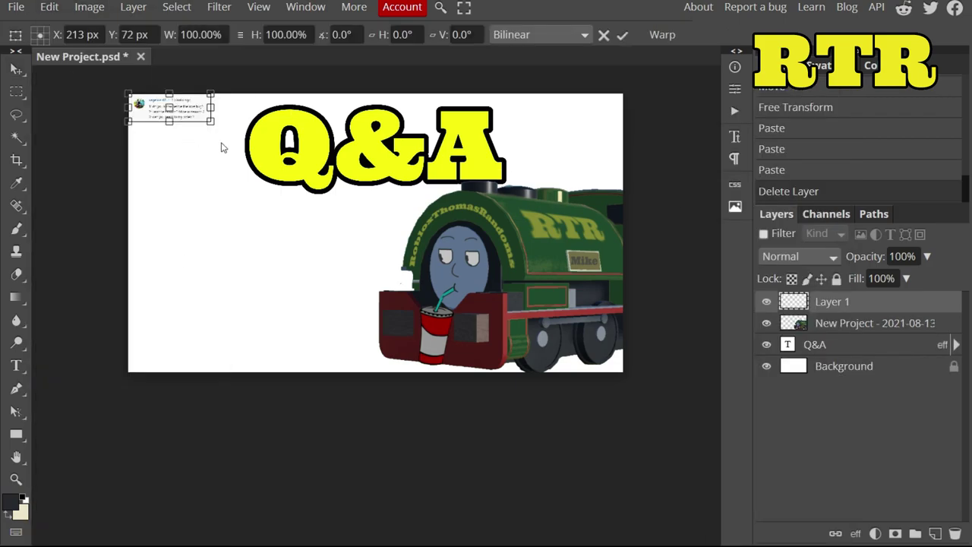
pyautogui.moveTo(211, 121); pyautogui.dragTo(264, 289)
pyautogui.moveTo(151, 258); pyautogui.dragTo(149, 268)
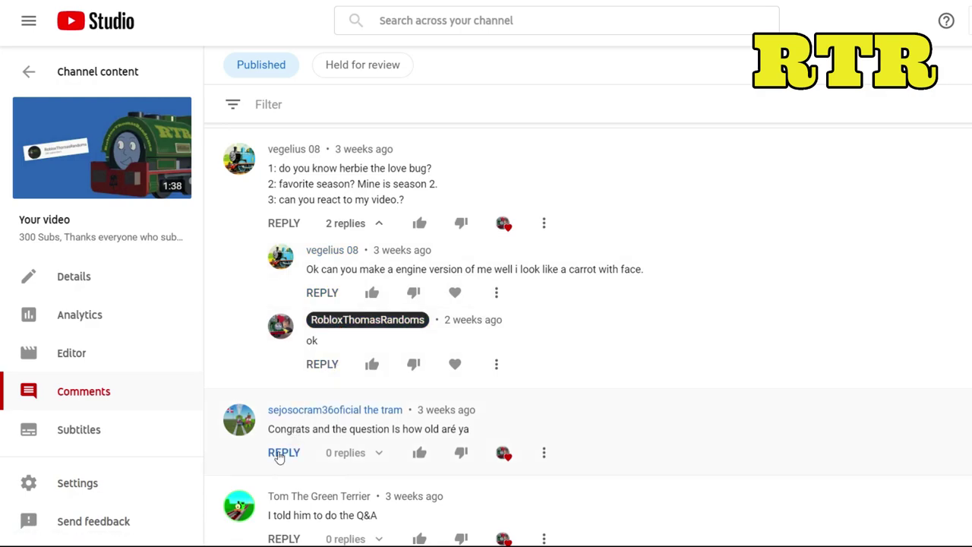
# In the YouTube Studio comments, snip the question list about favorite brand and favorite Roblox game, including its avatar
pyautogui.scroll(1, 298, 385)
pyautogui.scroll(2, 298, 385)
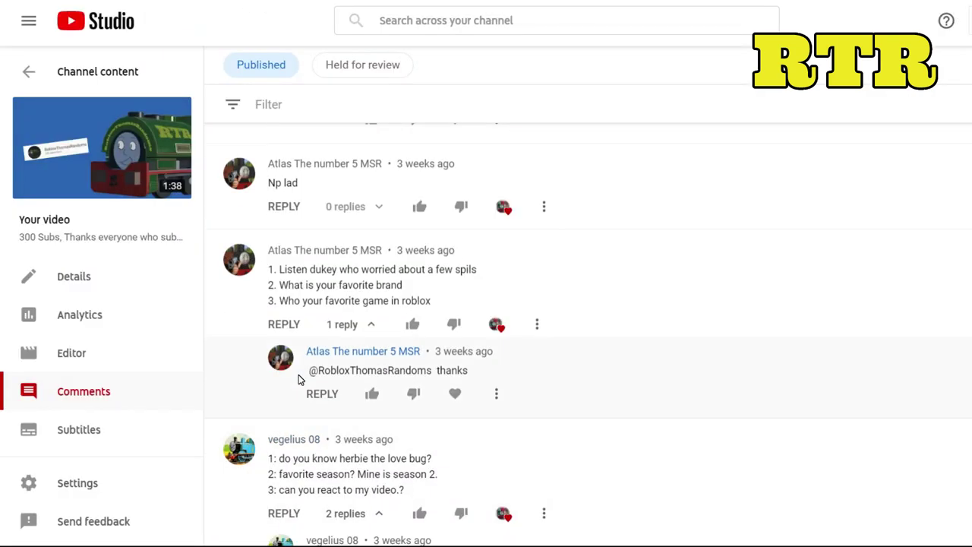
pyautogui.scroll(2, 299, 374)
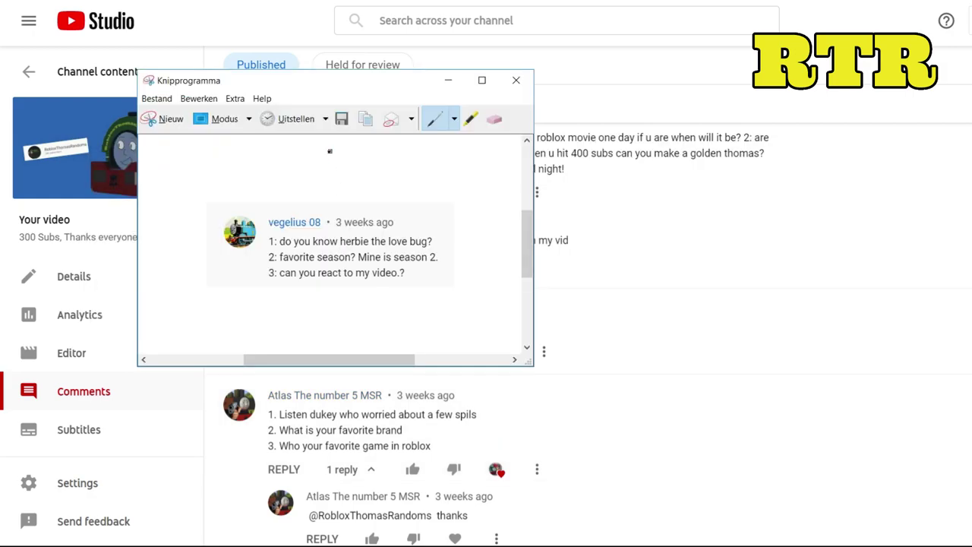
pyautogui.moveTo(215, 381); pyautogui.dragTo(497, 454)
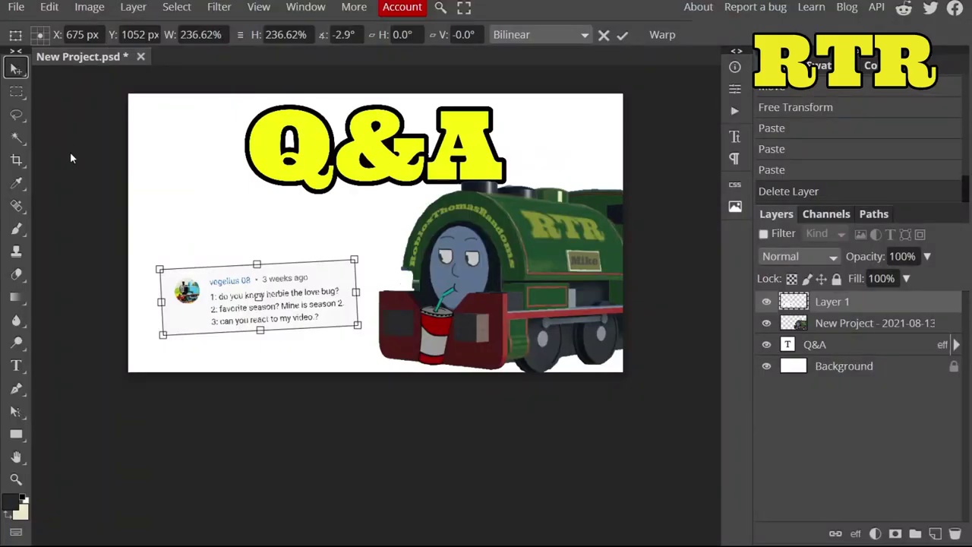
# Back in Photopea, apply the transform, paste the second comment and delete its two duplicate layers, keeping Layer 2
pyautogui.press('Return')
pyautogui.hotkey('ctrl', 'v')
pyautogui.hotkey('ctrl', 'v')
pyautogui.hotkey('ctrl', 'v')
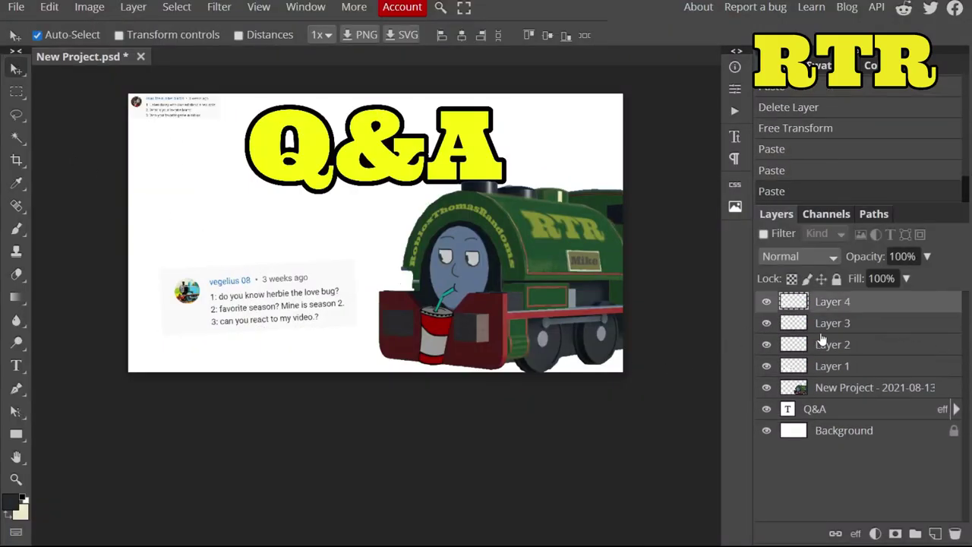
pyautogui.rightClick(830, 327)
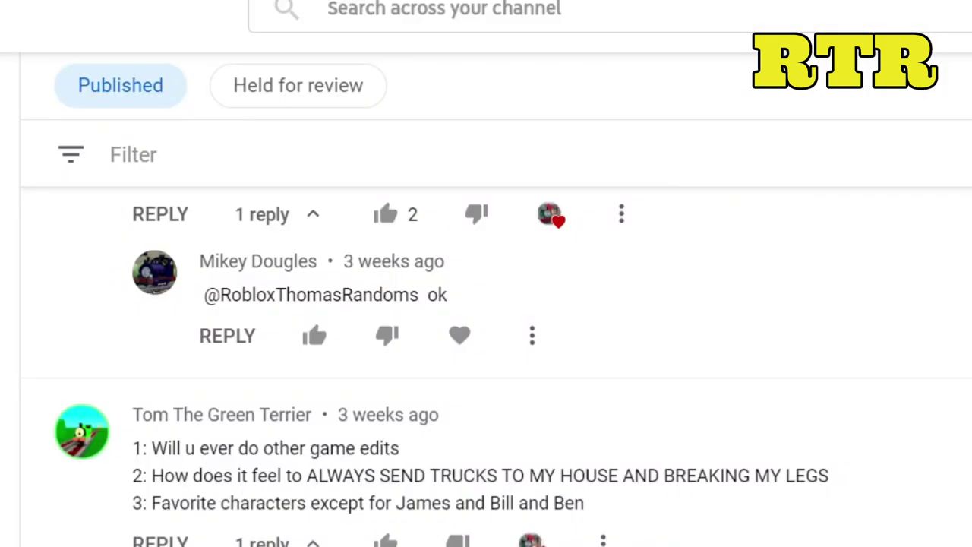
pyautogui.scroll(-3, 486, 364)
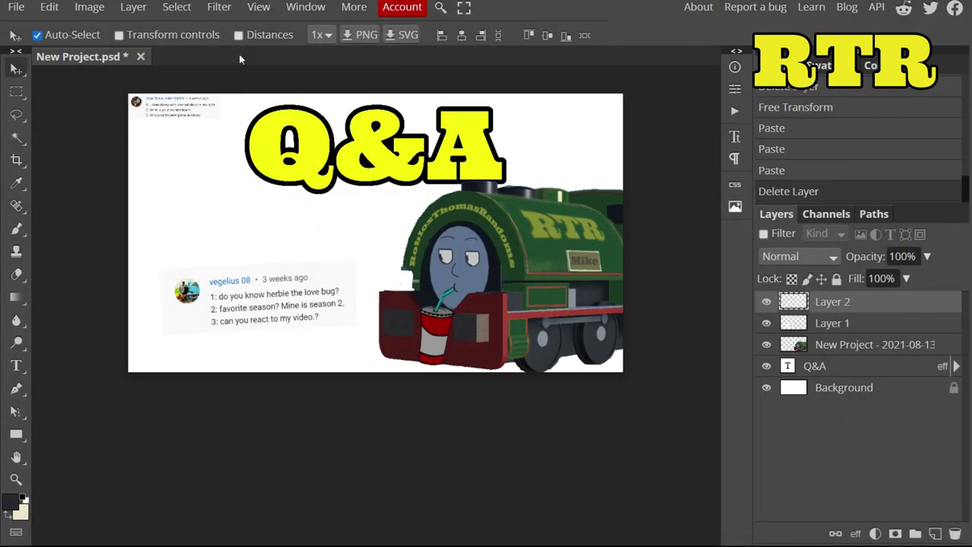
# Scale the second comment to about 179%, place it just above the first comment and rotate it about 4°
pyautogui.click(54, 10)
pyautogui.click(112, 368)
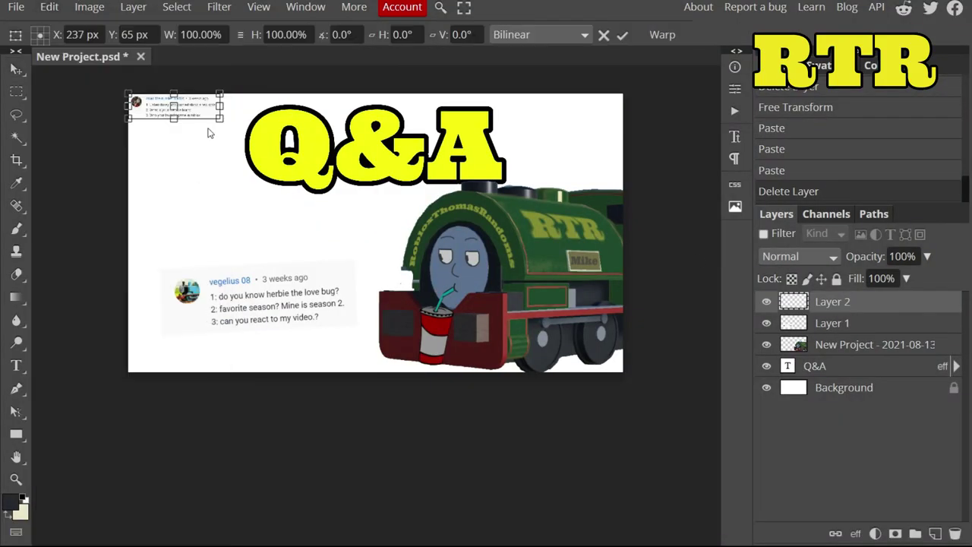
pyautogui.moveTo(219, 118); pyautogui.dragTo(327, 135)
pyautogui.moveTo(241, 130); pyautogui.dragTo(263, 261)
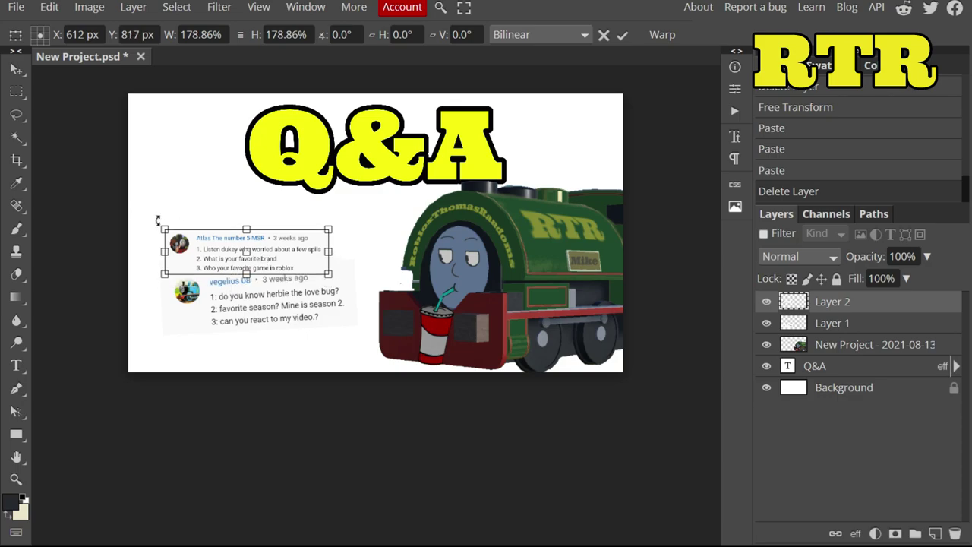
pyautogui.moveTo(157, 221); pyautogui.dragTo(160, 214)
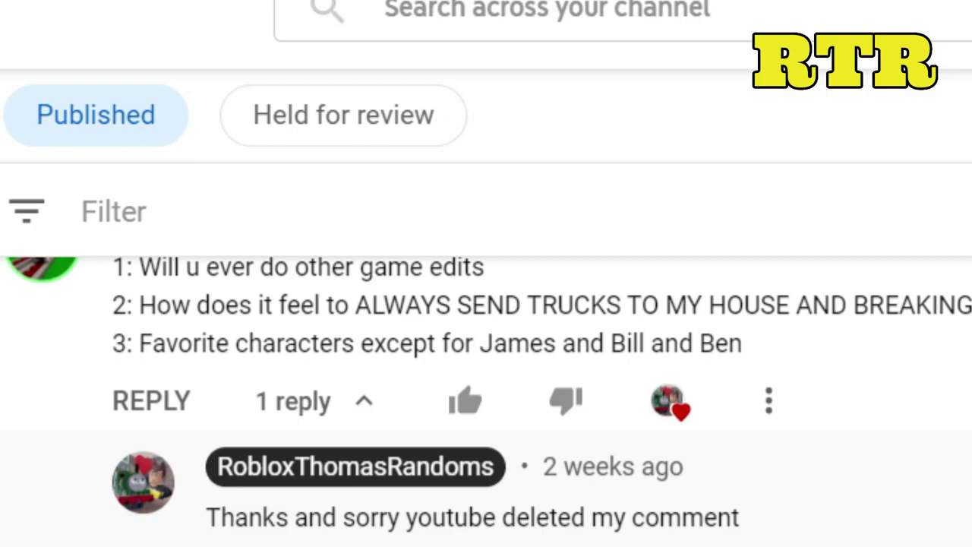
# In the YouTube Studio comments, find the question about learning to make good edits and snip it with its avatar in Knipprogramma
pyautogui.scroll(3, 402, 319)
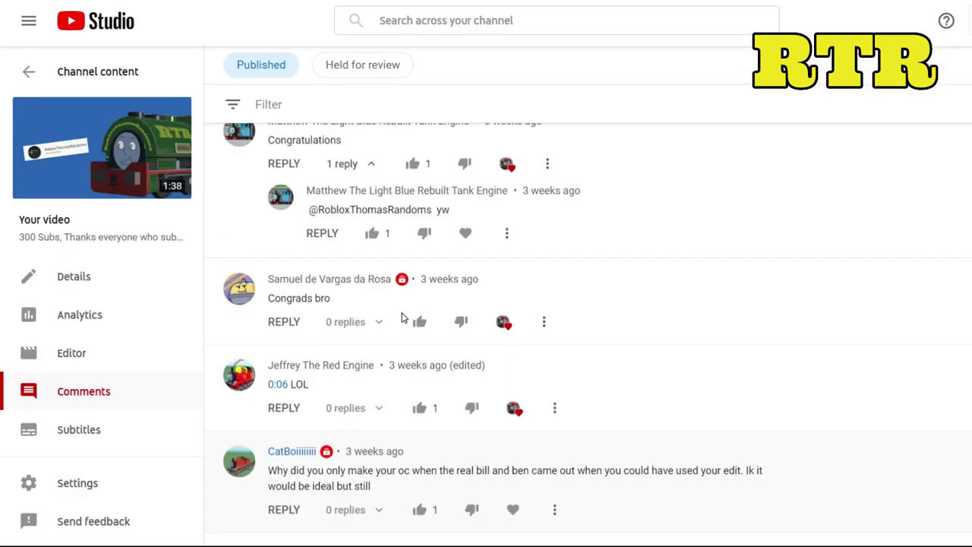
pyautogui.scroll(15, 403, 317)
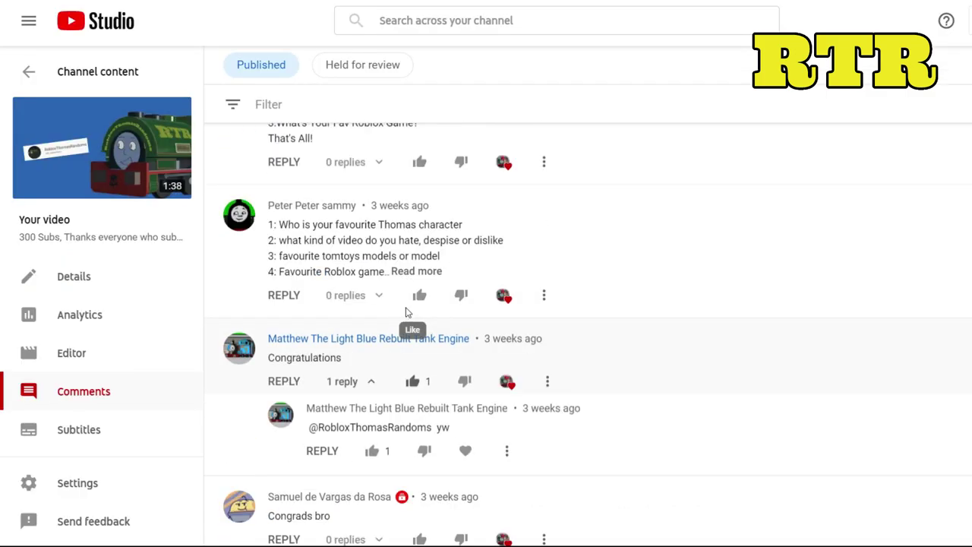
pyautogui.scroll(15, 408, 308)
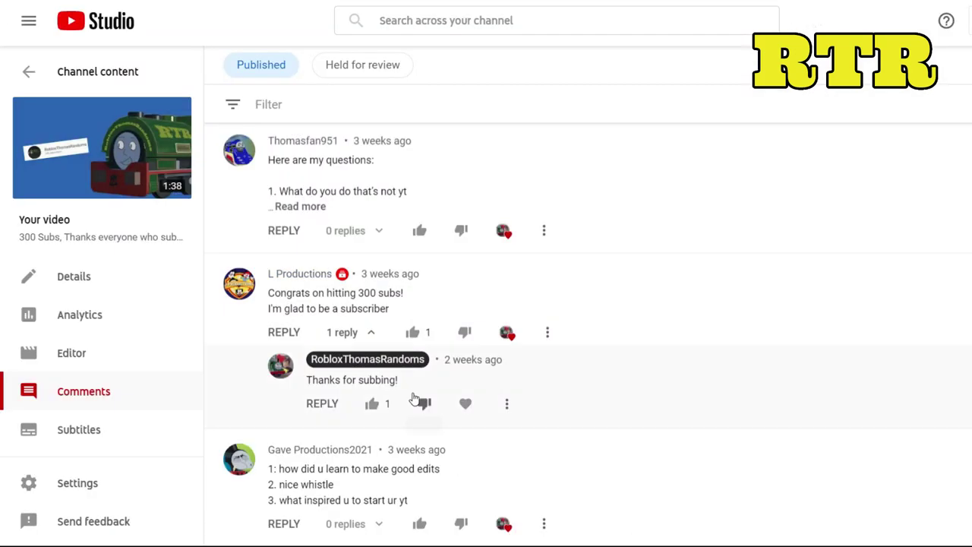
pyautogui.hotkey('alt', 'Tab')
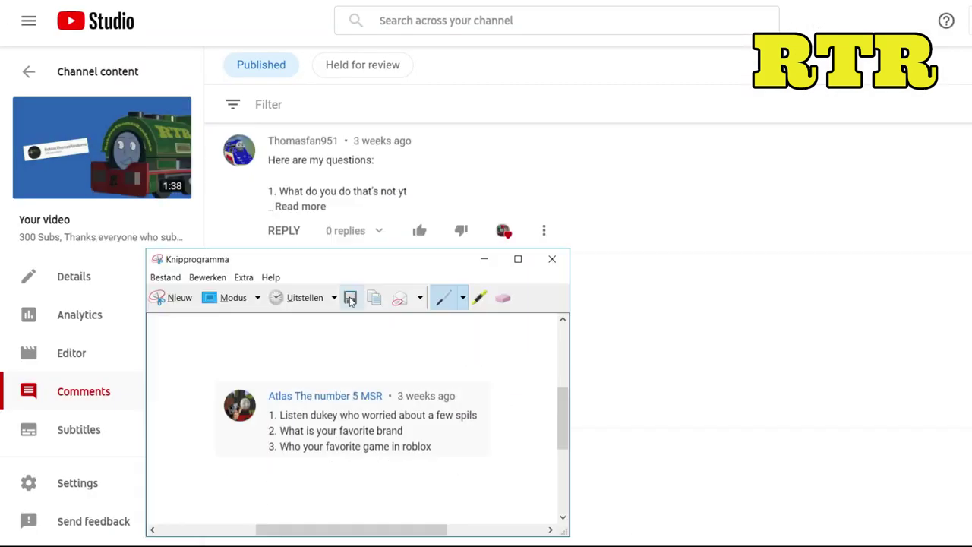
pyautogui.click(157, 298)
pyautogui.moveTo(212, 435); pyautogui.dragTo(439, 511)
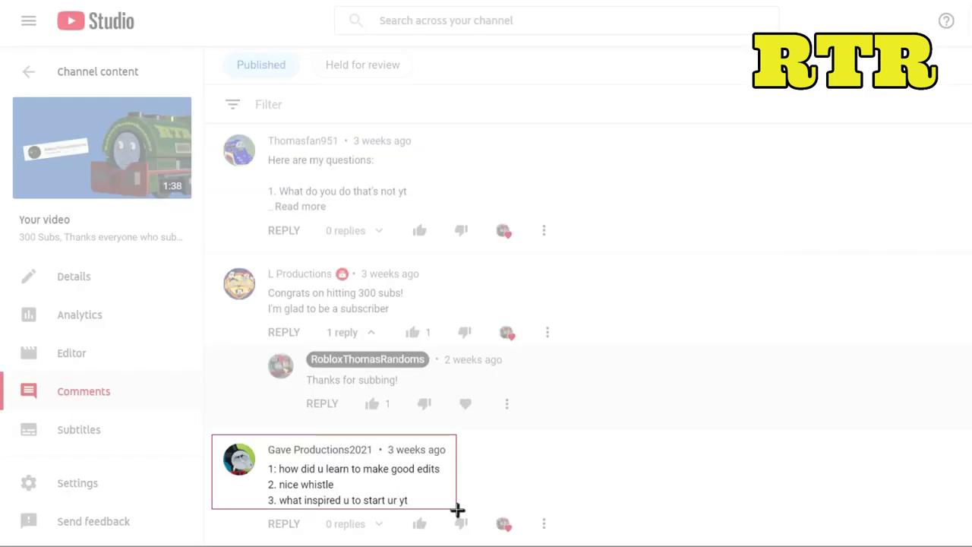
pyautogui.moveTo(461, 512); pyautogui.dragTo(461, 512)
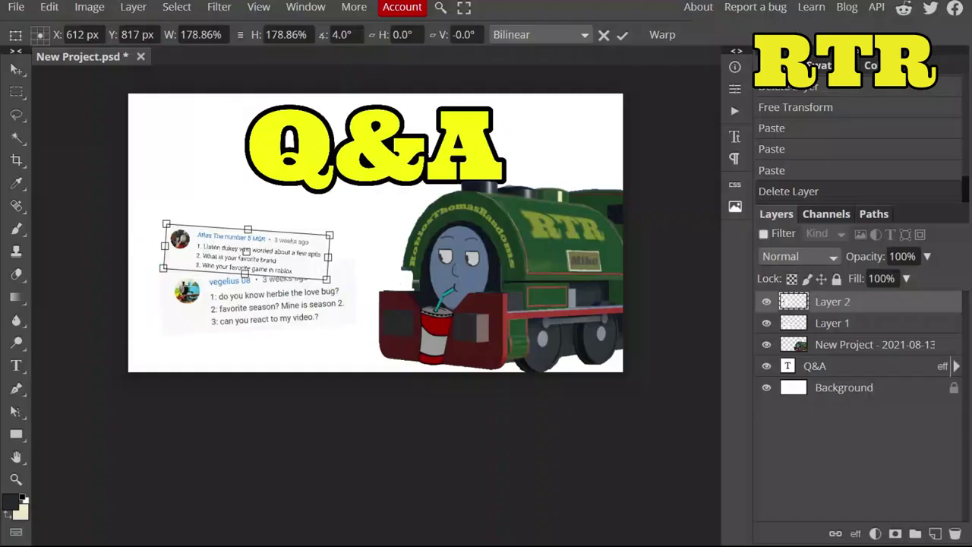
# Back in Photopea, apply the transform, paste the third comment and delete its two duplicate layers, keeping Layer 3
pyautogui.click(15, 69)
pyautogui.hotkey('ctrl', 'v')
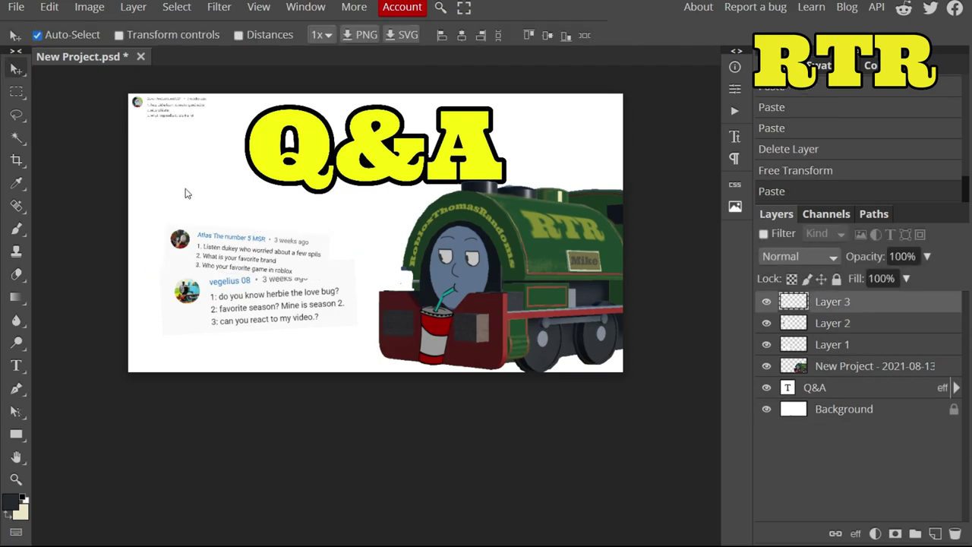
pyautogui.hotkey('ctrl', 'v')
pyautogui.hotkey('ctrl', 'v')
pyautogui.keyDown('shift'); pyautogui.click(845, 325); pyautogui.keyUp('shift')
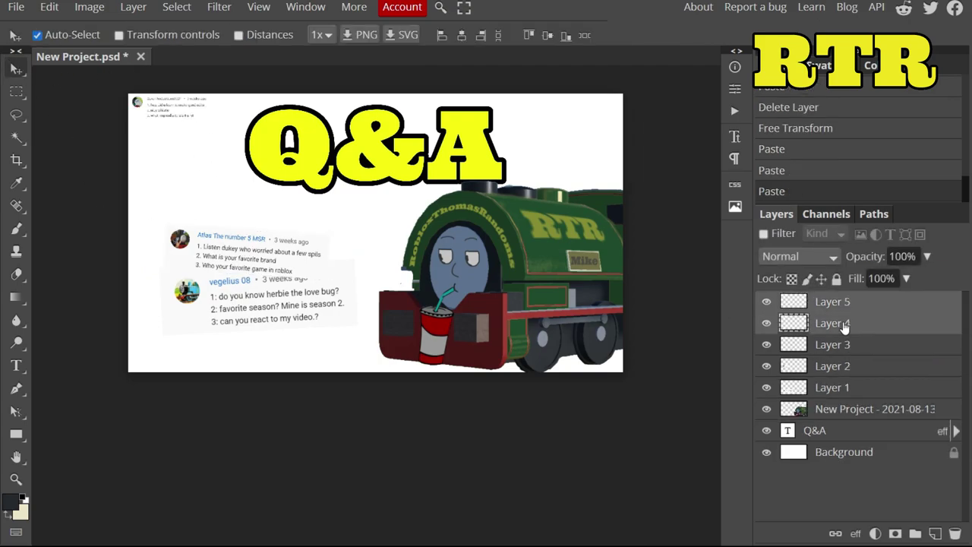
pyautogui.rightClick(845, 325)
pyautogui.click(749, 210)
# Scale the third comment to about 196% and place it above the second comment, directly beneath the Q&A title
pyautogui.click(49, 7)
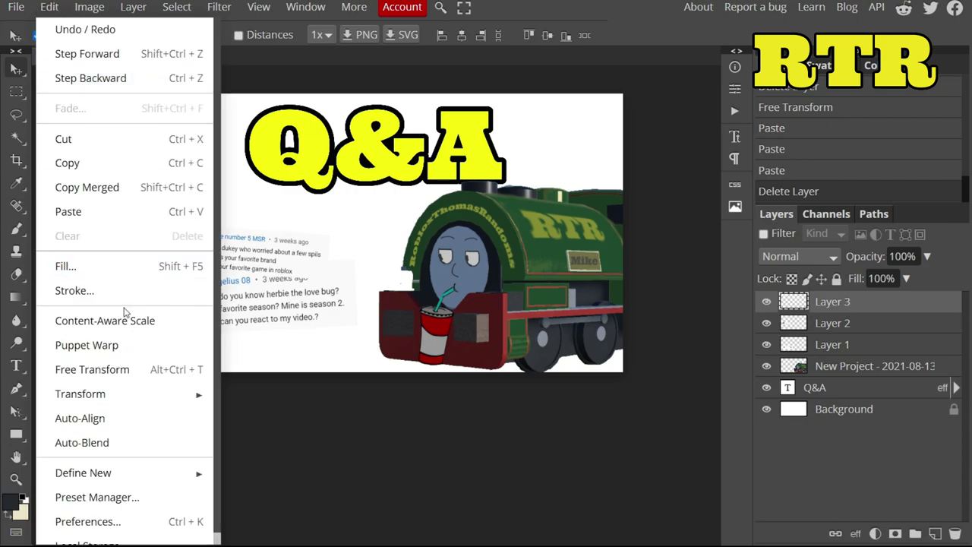
pyautogui.click(102, 370)
pyautogui.moveTo(206, 123); pyautogui.dragTo(204, 120)
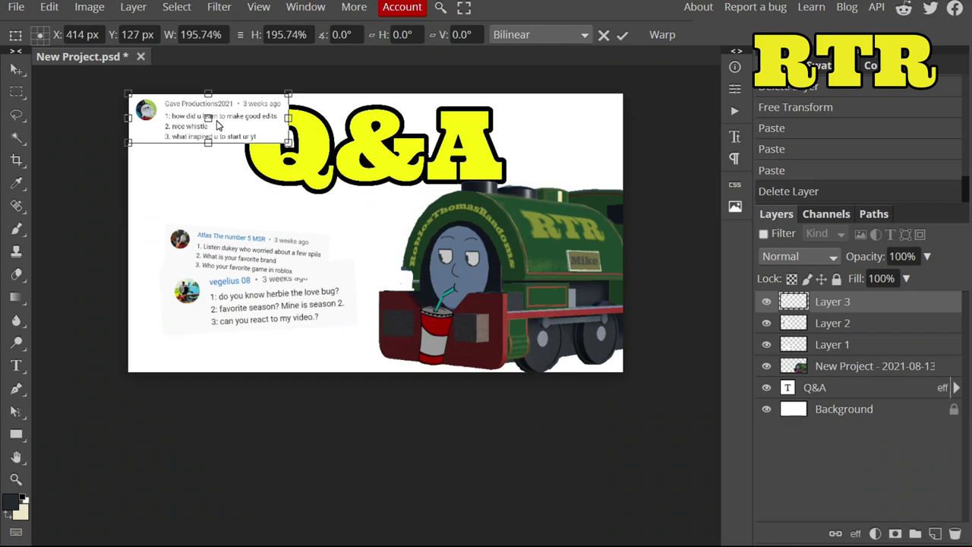
pyautogui.moveTo(232, 132); pyautogui.dragTo(298, 223)
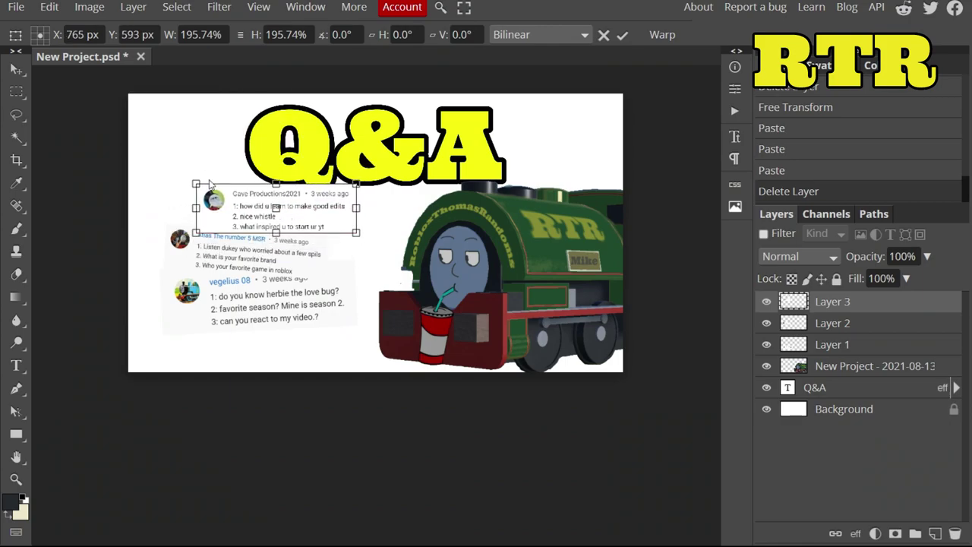
# Move the Q&A text layer above the comment layers and the train layer to the top of the layer stack
pyautogui.moveTo(824, 389); pyautogui.dragTo(867, 303)
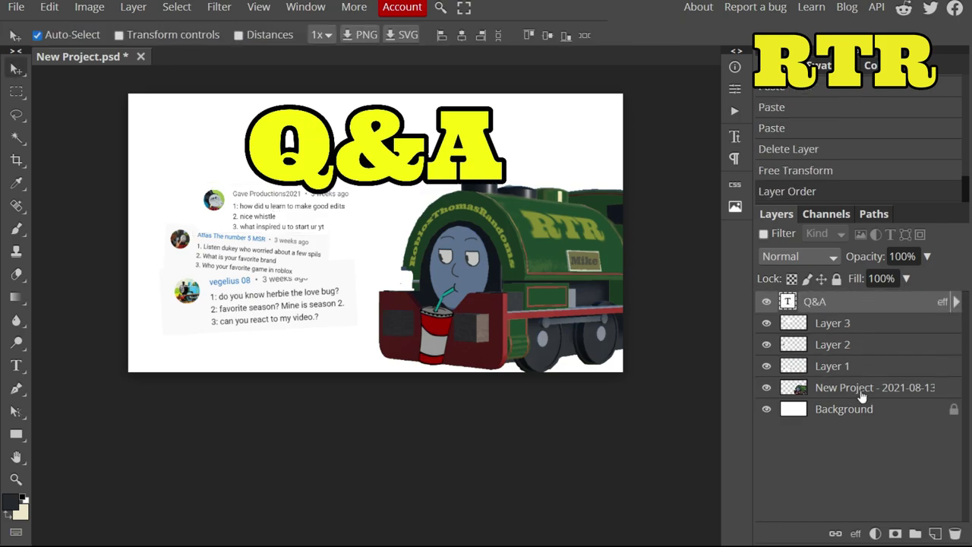
pyautogui.moveTo(857, 398); pyautogui.dragTo(883, 302)
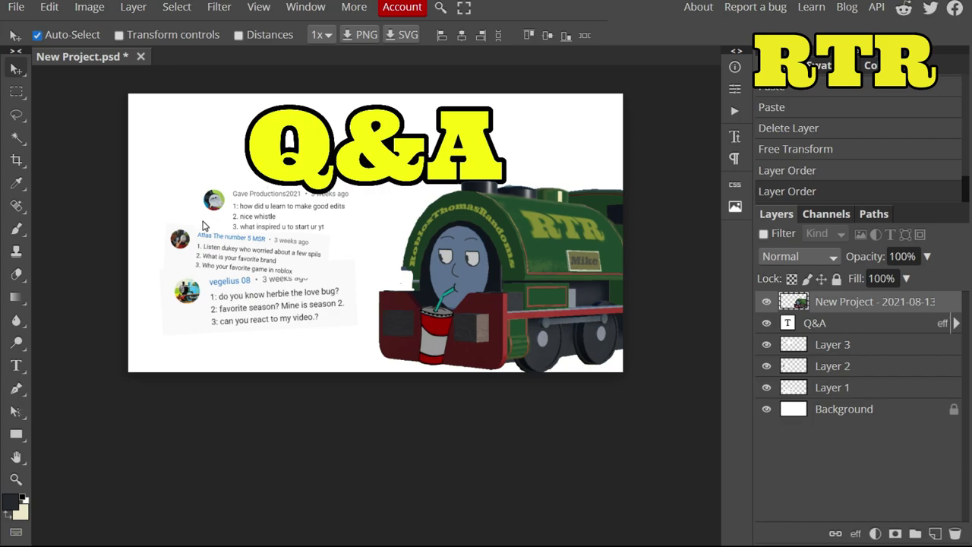
# Open the Background layer's blending options and enable a Gradient Overlay with Color Overlay left off
pyautogui.click(839, 407)
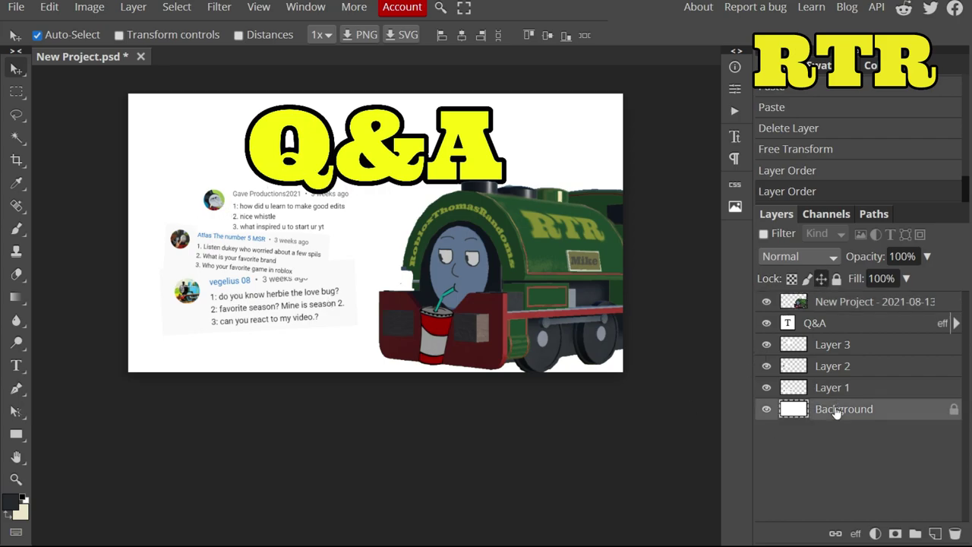
pyautogui.rightClick(839, 406)
pyautogui.click(785, 97)
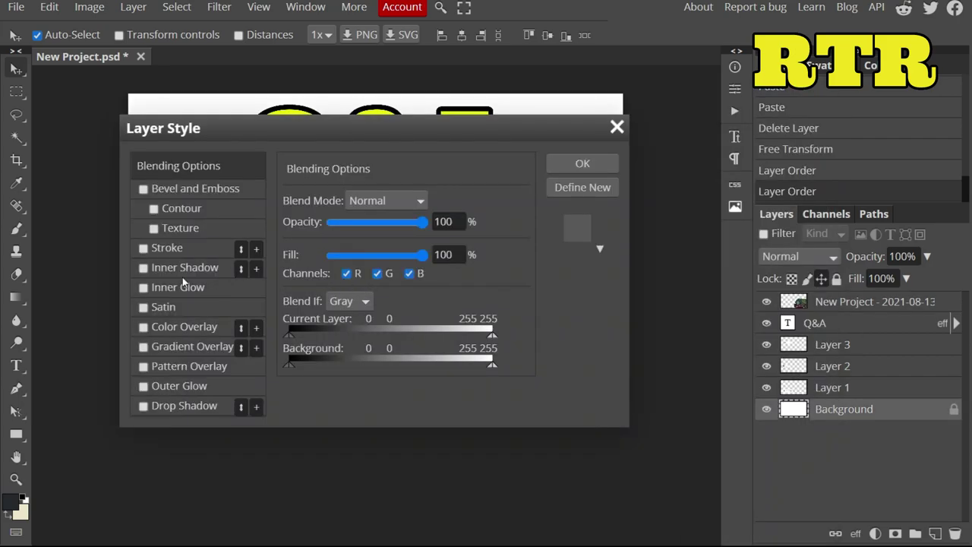
pyautogui.click(144, 327)
pyautogui.click(144, 328)
pyautogui.click(144, 347)
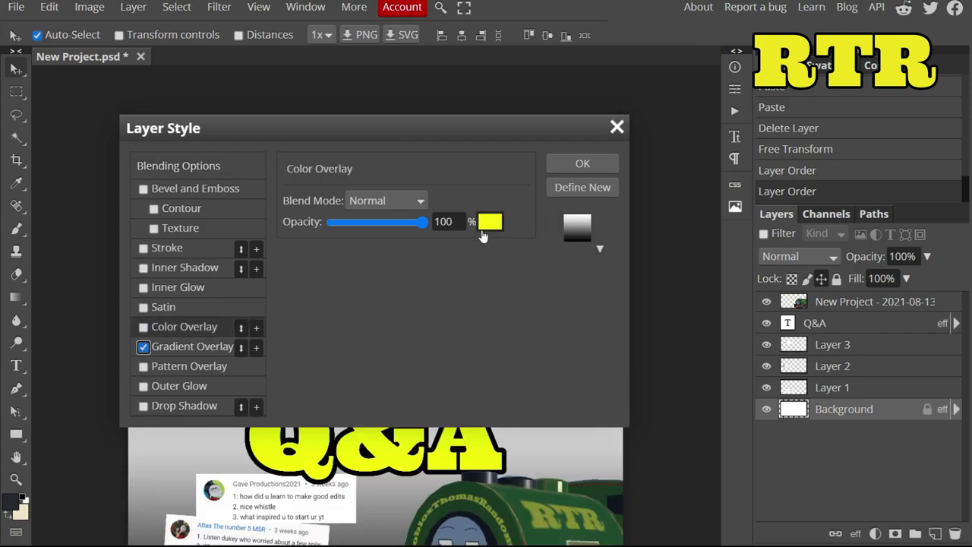
pyautogui.click(232, 347)
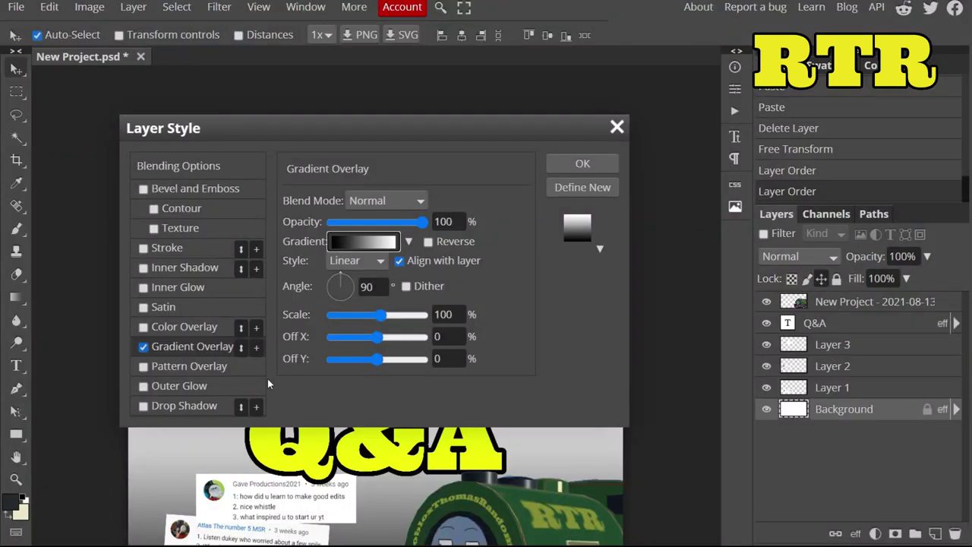
# Edit the overlay gradient and set its starting color stop at 0% to dark green 356032
pyautogui.click(340, 243)
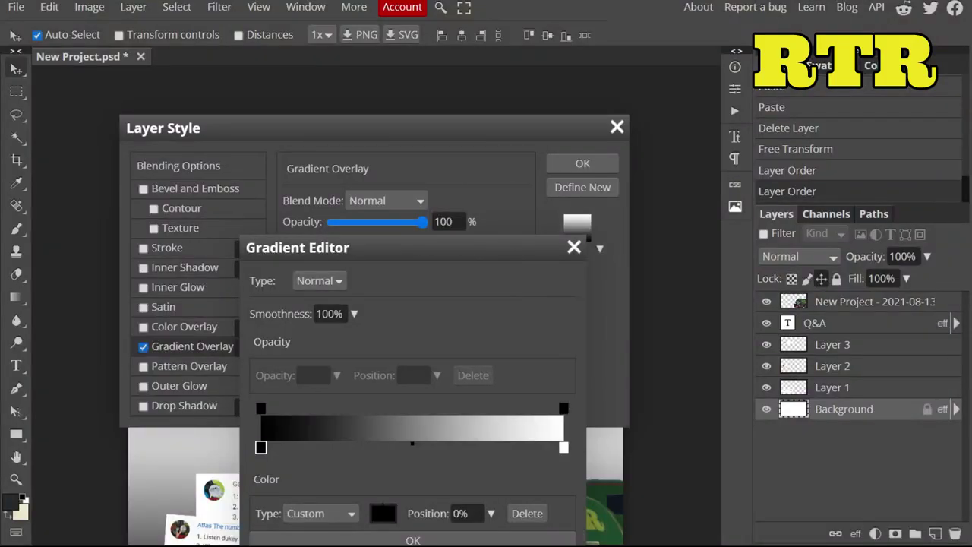
pyautogui.click(379, 514)
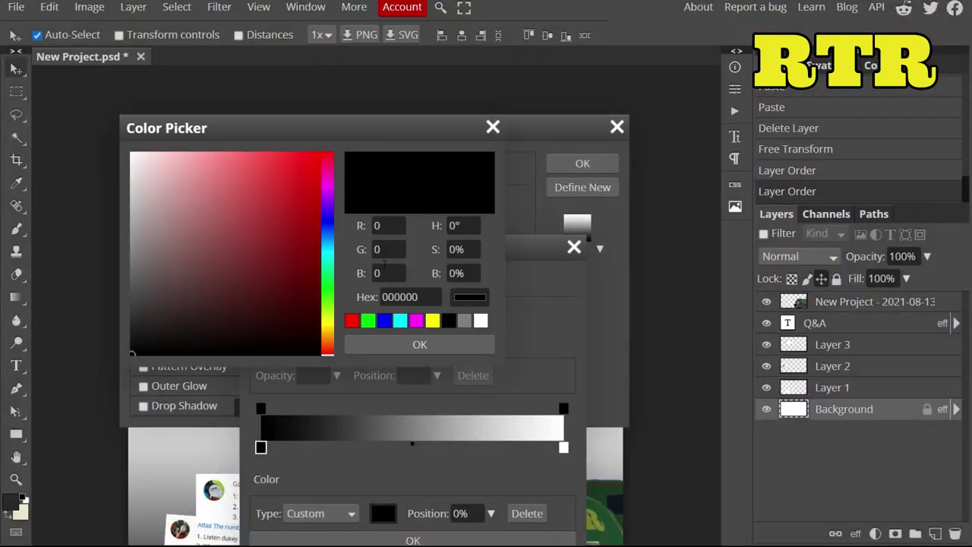
pyautogui.click(328, 292)
pyautogui.click(222, 278)
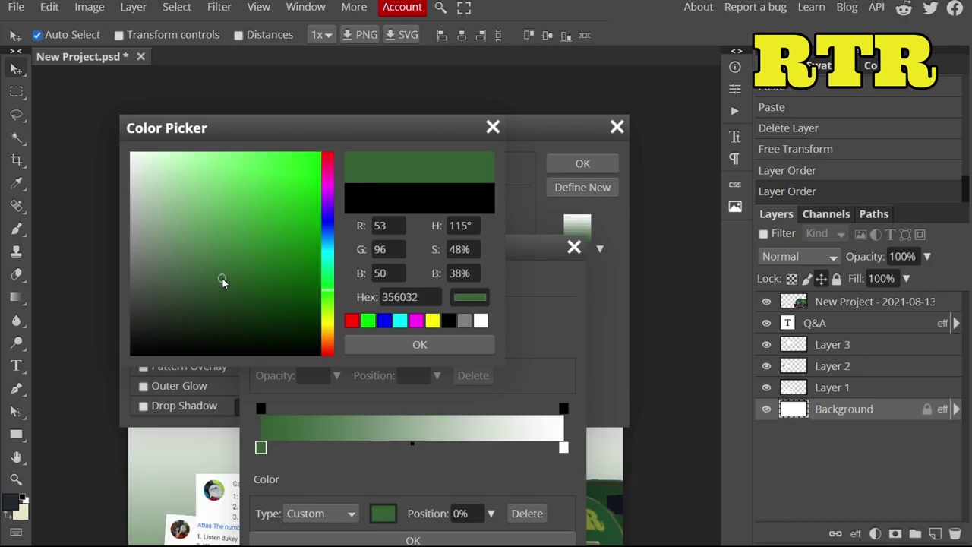
pyautogui.click(383, 344)
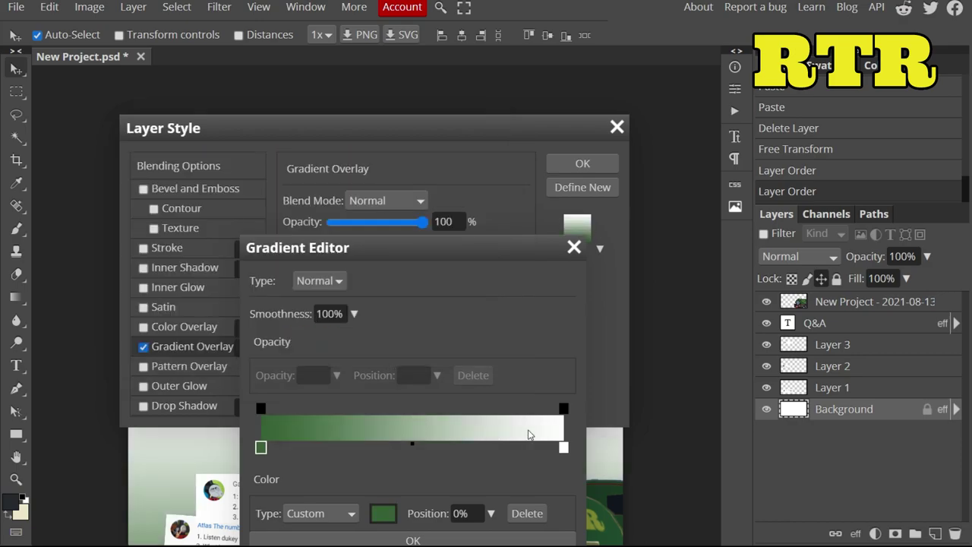
# Set the gradient's 100% color stop to teal 296c6e and apply the layer style to the background
pyautogui.click(563, 447)
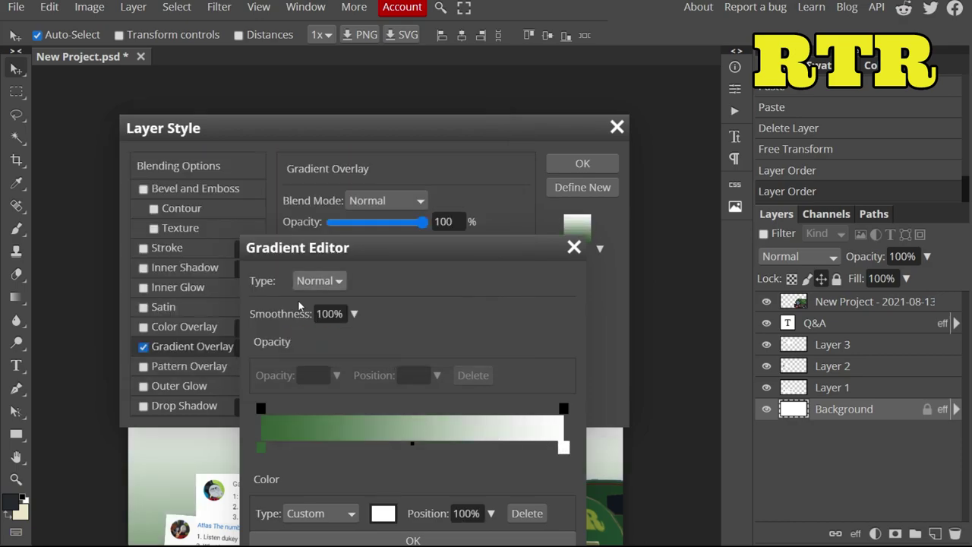
pyautogui.click(383, 514)
pyautogui.click(328, 254)
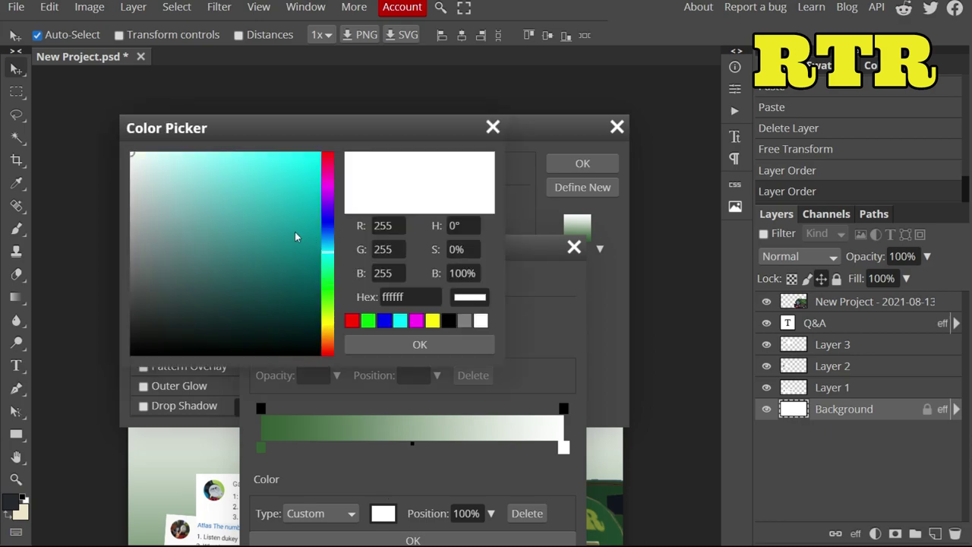
pyautogui.click(249, 266)
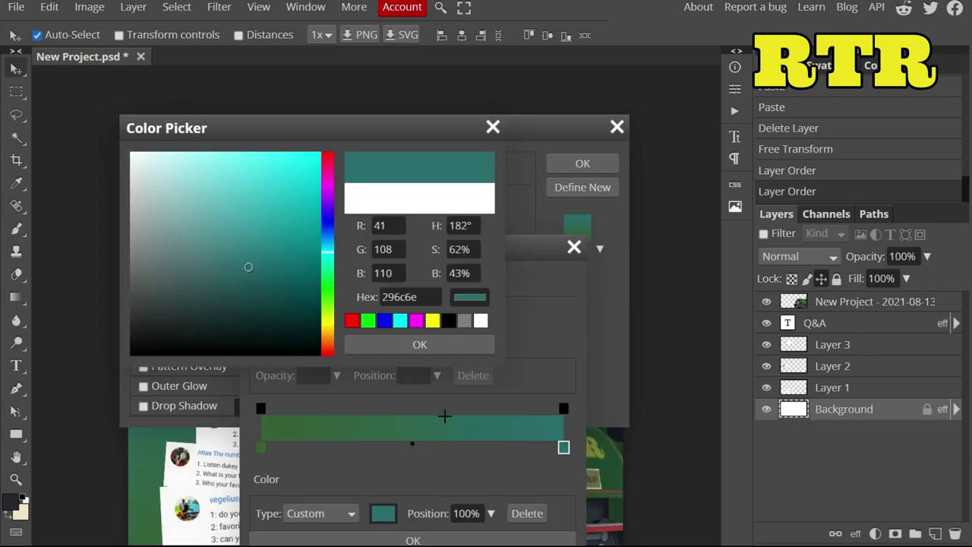
pyautogui.click(419, 343)
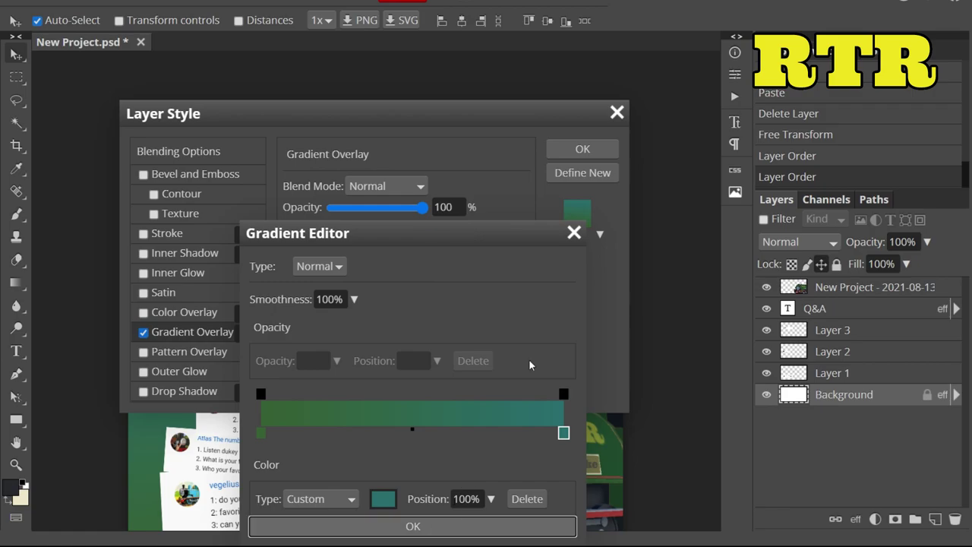
pyautogui.click(413, 525)
pyautogui.click(577, 150)
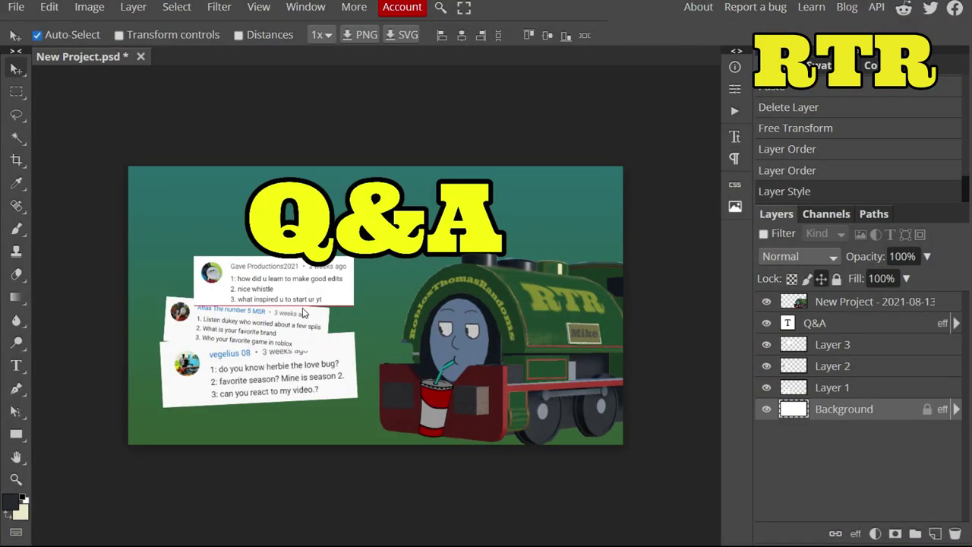
# Spread the three comment snips apart vertically beneath the Q&A title, and open the file's save and export options
pyautogui.moveTo(232, 329); pyautogui.dragTo(240, 341)
pyautogui.moveTo(226, 386)
pyautogui.mouseDown()
pyautogui.moveTo(225, 403)
pyautogui.moveTo(230, 392)
pyautogui.mouseUp()
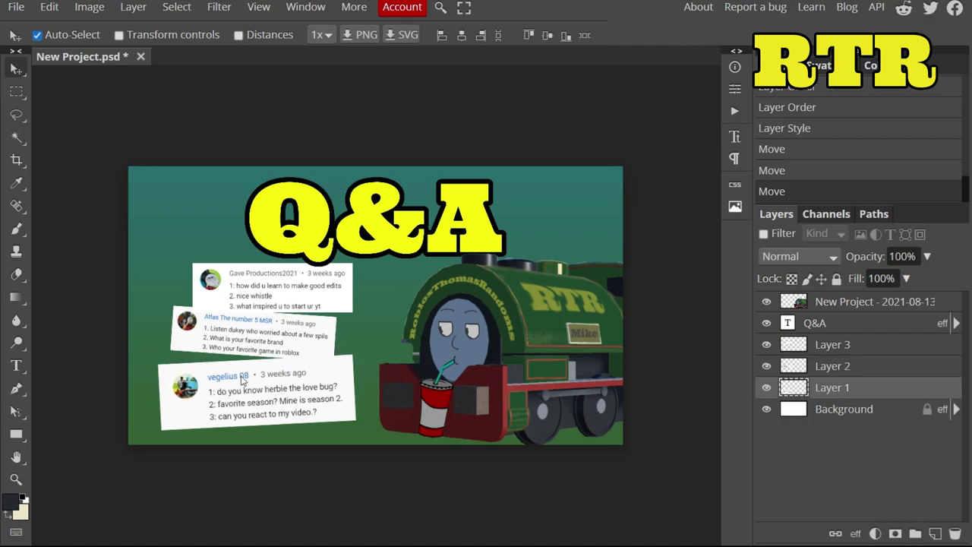
pyautogui.click(134, 66)
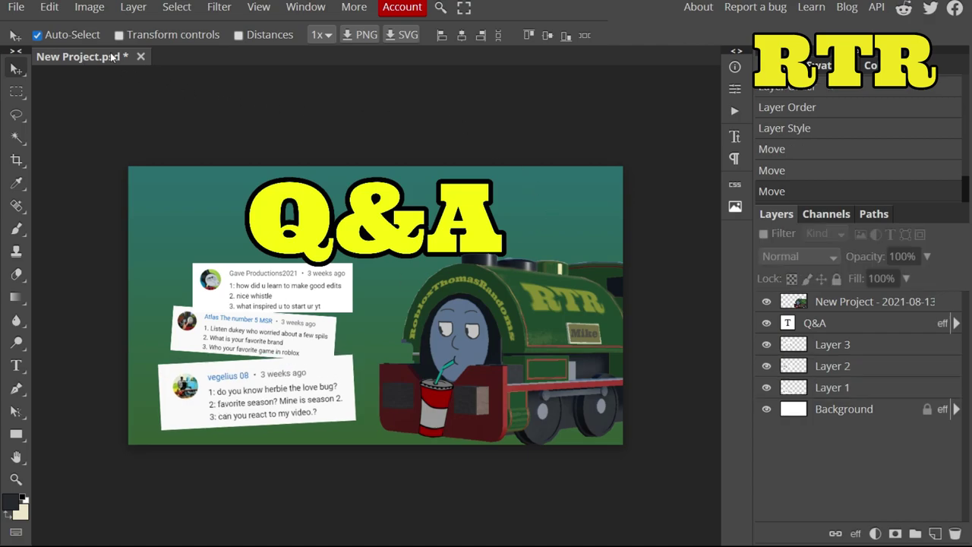
pyautogui.click(16, 7)
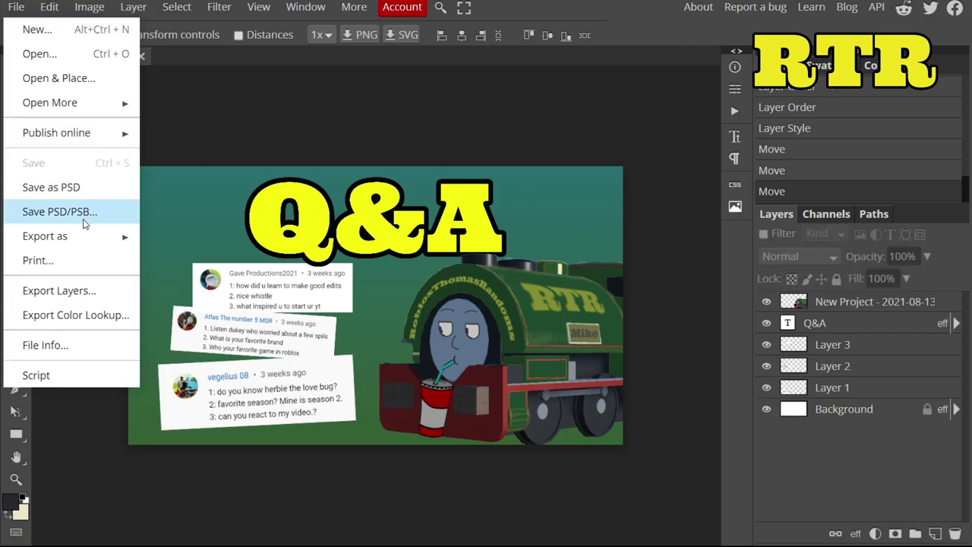
pyautogui.moveTo(84, 232)
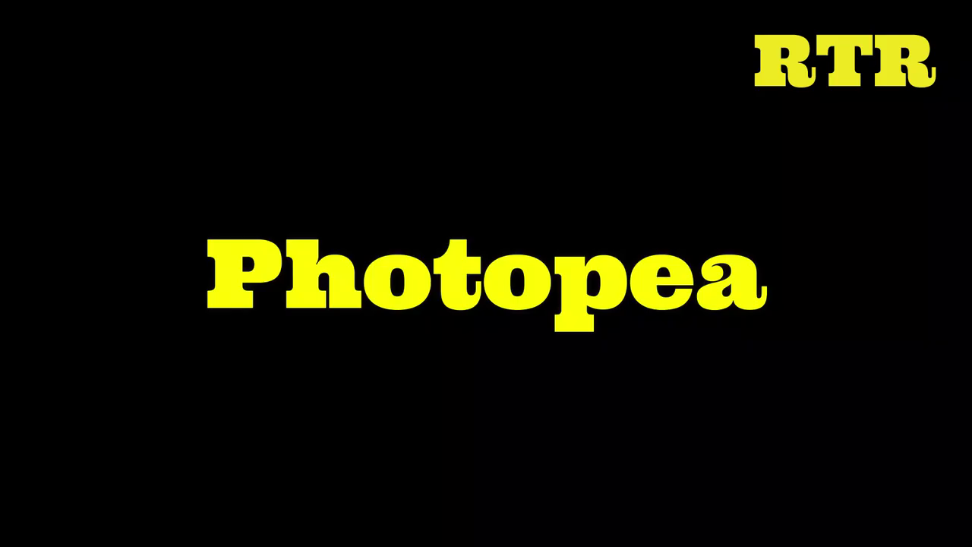
# In the flatbed wagon project, undo the orange test stroke and draw a long, thin orange rectangle across the front wagon
pyautogui.moveTo(275, 366)
pyautogui.mouseDown()
pyautogui.moveTo(308, 341)
pyautogui.moveTo(440, 283)
pyautogui.mouseUp()
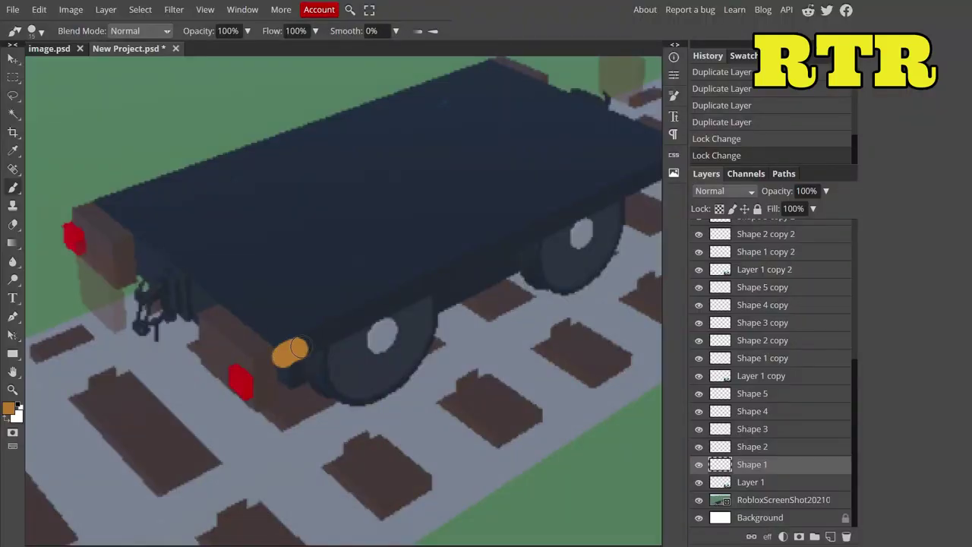
pyautogui.hotkey('ctrl', 'z')
pyautogui.press('u')
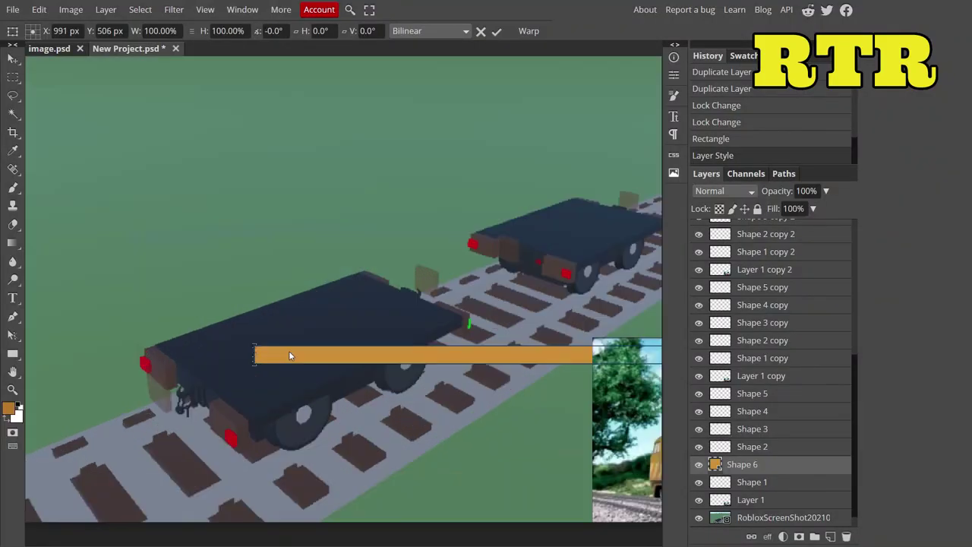
# Rotate the orange bar to about -26.3° and scale it thinner so it runs along the near side edge of both wagons
pyautogui.scroll(2, 243, 423)
pyautogui.moveTo(243, 426); pyautogui.dragTo(609, 534)
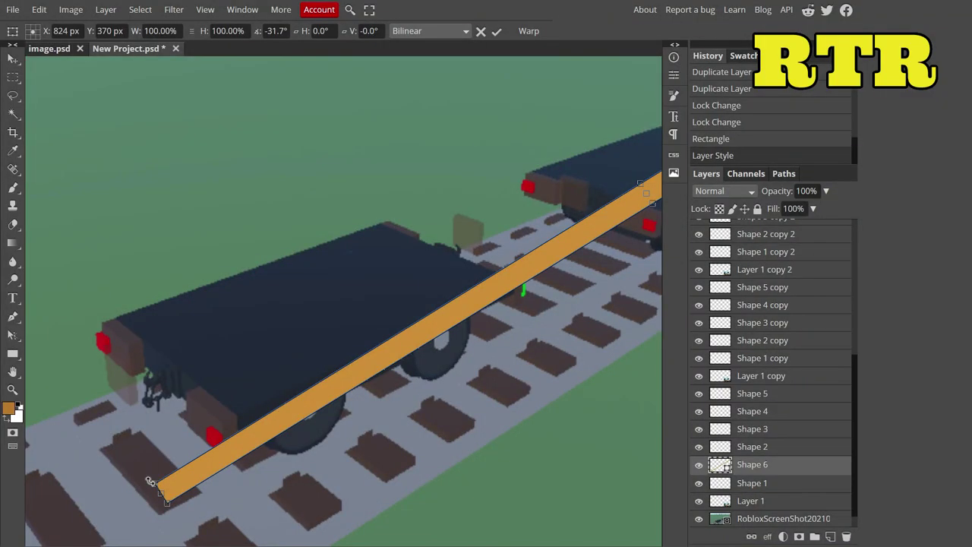
pyautogui.moveTo(395, 456); pyautogui.dragTo(364, 425)
pyautogui.scroll(2, 332, 396)
pyautogui.scroll(-3, 332, 395)
pyautogui.moveTo(549, 268); pyautogui.dragTo(341, 313)
pyautogui.scroll(3, 341, 313)
pyautogui.scroll(-2, 224, 412)
pyautogui.scroll(4, 217, 410)
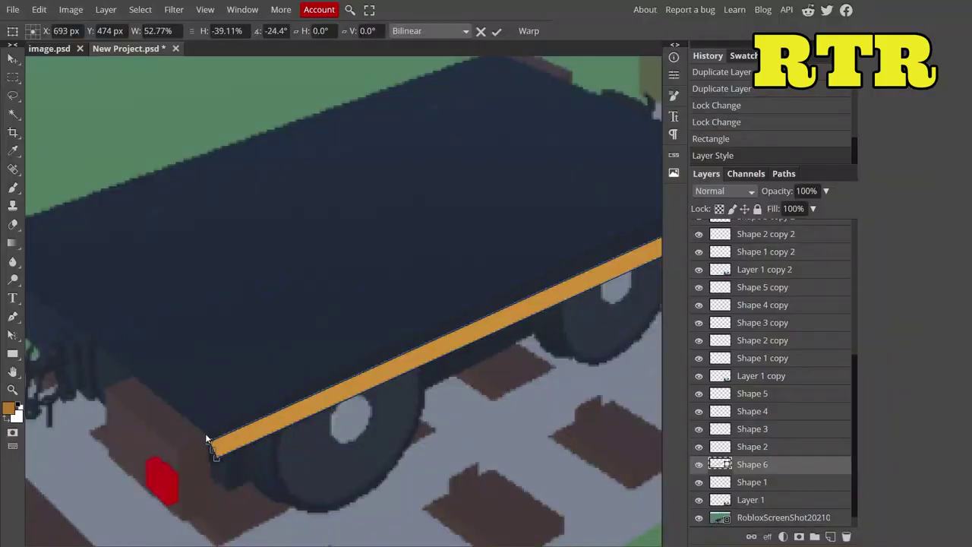
pyautogui.moveTo(206, 445); pyautogui.dragTo(199, 450)
pyautogui.scroll(-2, 199, 449)
pyautogui.scroll(-2, 651, 244)
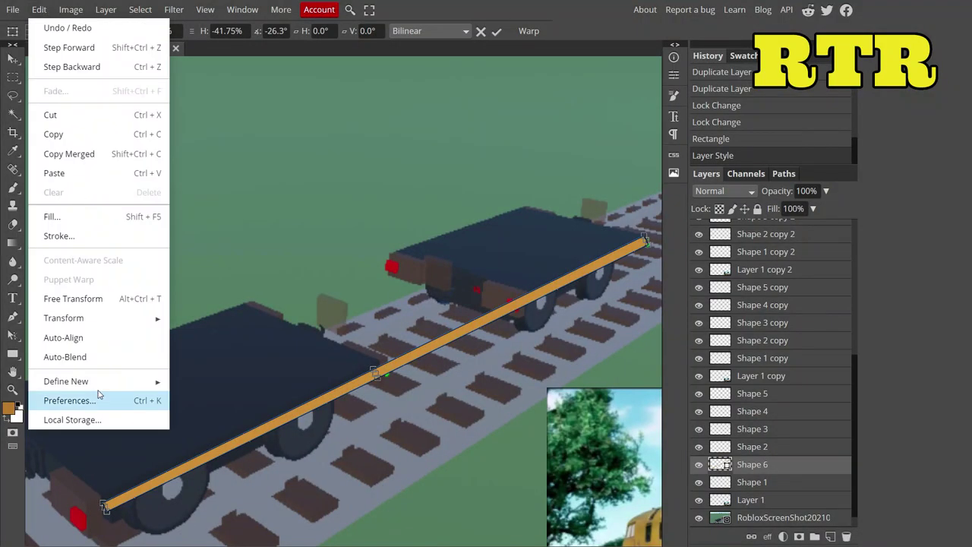
# Apply the transform, then fine-tune the bar's fit along the wagon edges with a second Free Transform using Warp
pyautogui.click(76, 297)
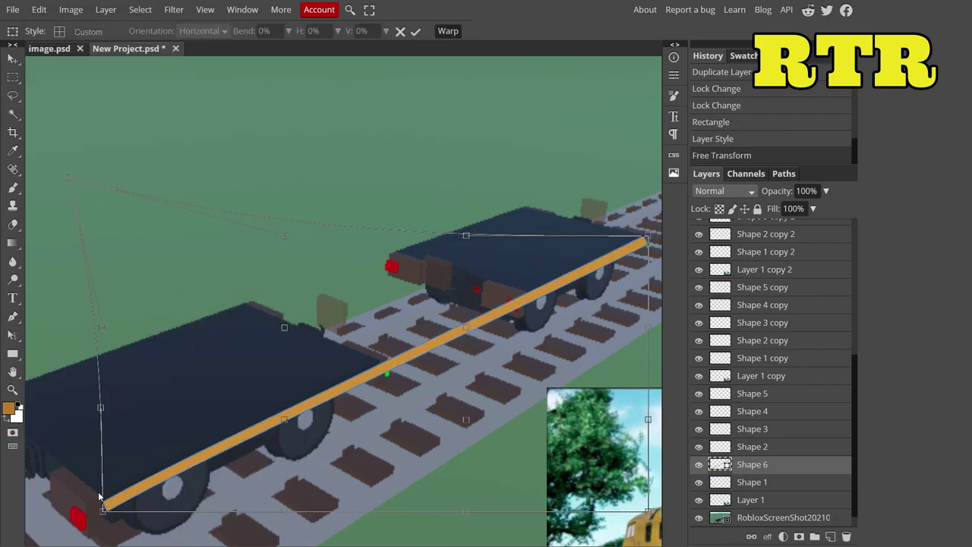
pyautogui.press('Return')
pyautogui.click(48, 159)
pyautogui.press('e')
pyautogui.click(48, 159)
pyautogui.press('Return')
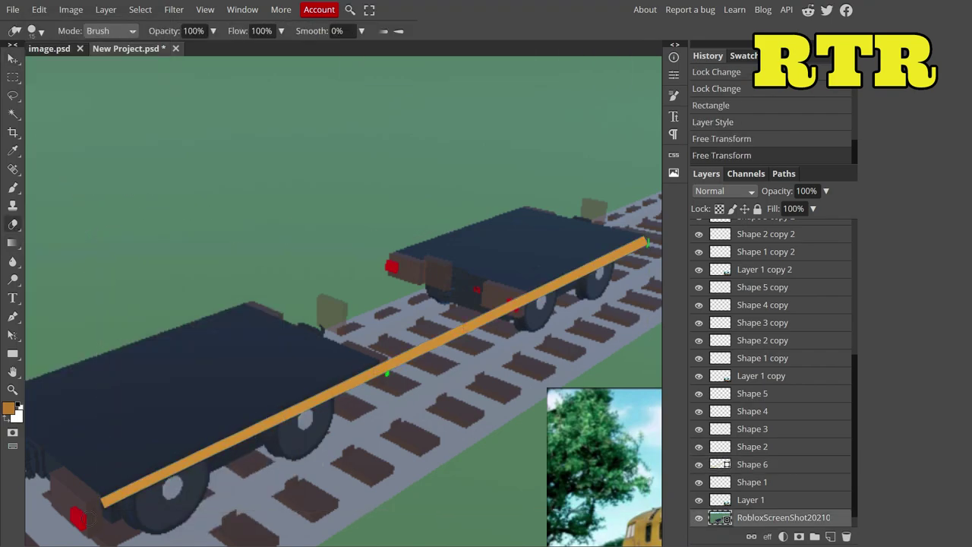
# Undo the stray erasing on the screenshot layer, then rasterize Shape 6 and erase the bar's overhanging ends
pyautogui.click(98, 512)
pyautogui.hotkey('ctrl', 'z')
pyautogui.hotkey('alt', ']')
pyautogui.hotkey('alt', ']')
pyautogui.hotkey('alt', ']')
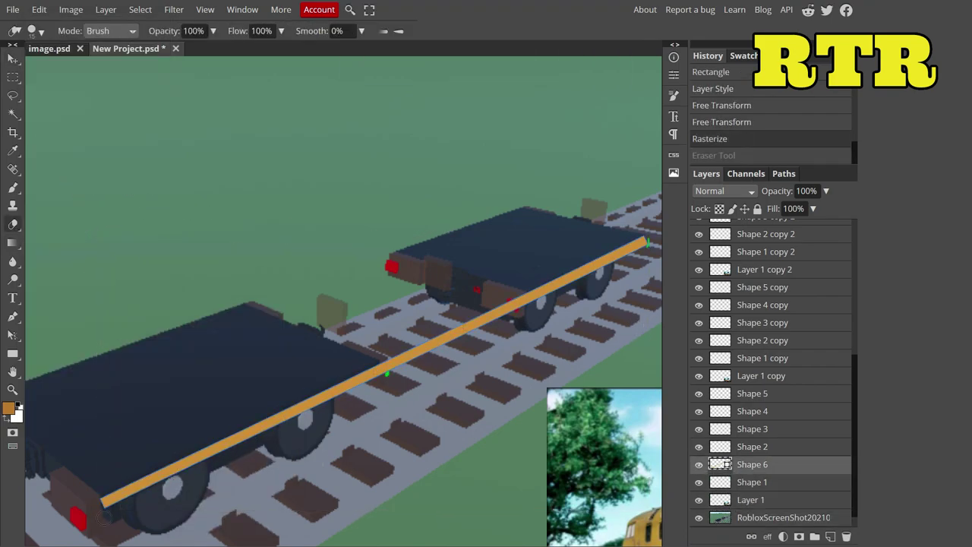
pyautogui.click(808, 464)
pyautogui.click(645, 241)
pyautogui.click(644, 242)
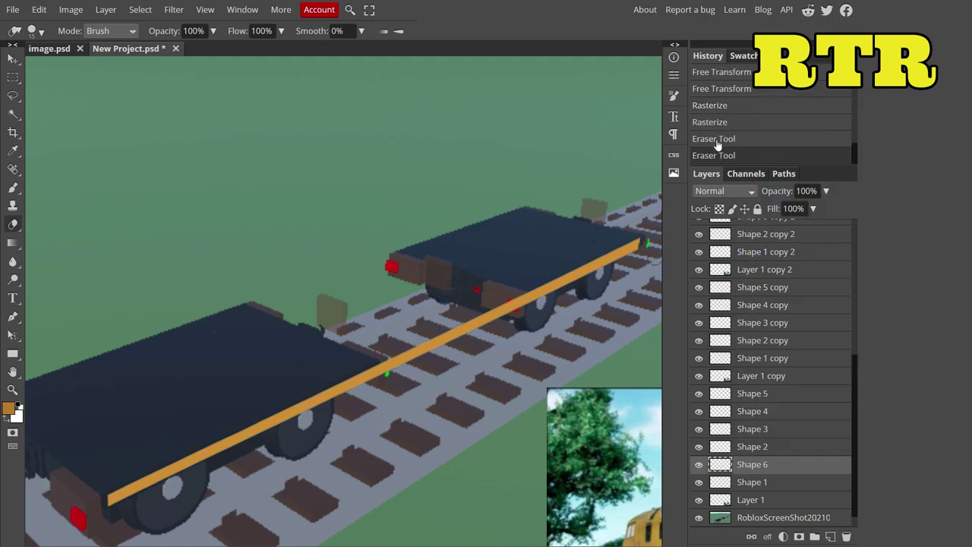
# On the Shape 1 layer, paint a darker orange vertical panel below the bar's near end, beside the front wheel
pyautogui.hotkey('ctrl', '1')
pyautogui.scroll(5, 290, 326)
pyautogui.press('b')
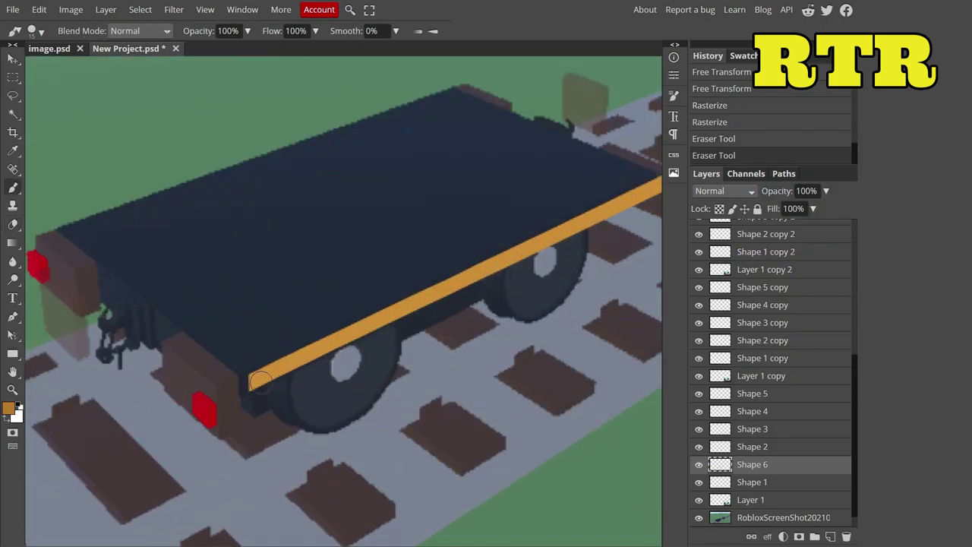
pyautogui.hotkey('alt', '[')
pyautogui.moveTo(261, 380)
pyautogui.mouseDown()
pyautogui.moveTo(262, 483)
pyautogui.moveTo(296, 372)
pyautogui.moveTo(275, 471)
pyautogui.moveTo(319, 477)
pyautogui.mouseUp()
# Undo the first erasing, then trim the painted panel's sides straight and erase the bar's near tip on Shape 6
pyautogui.press('e')
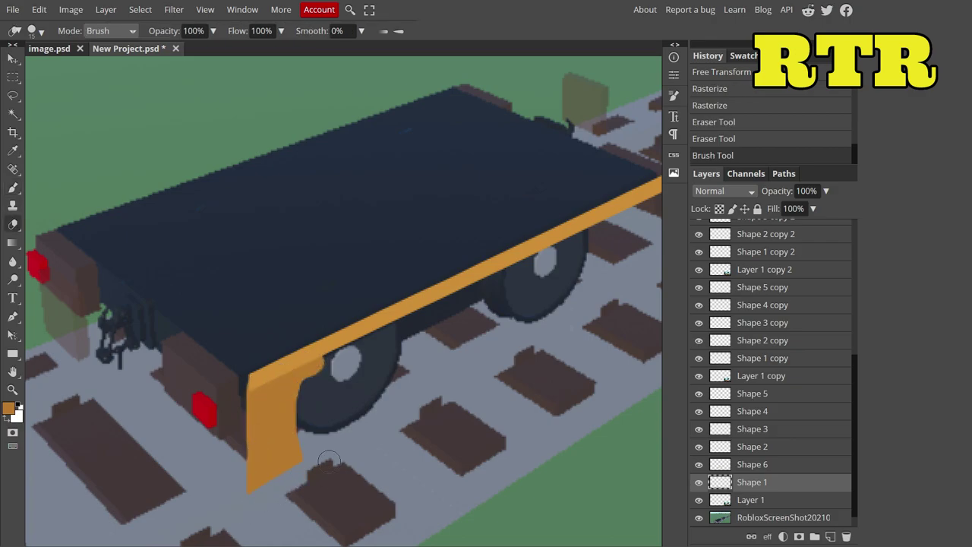
pyautogui.hotkey('ctrl', 'z')
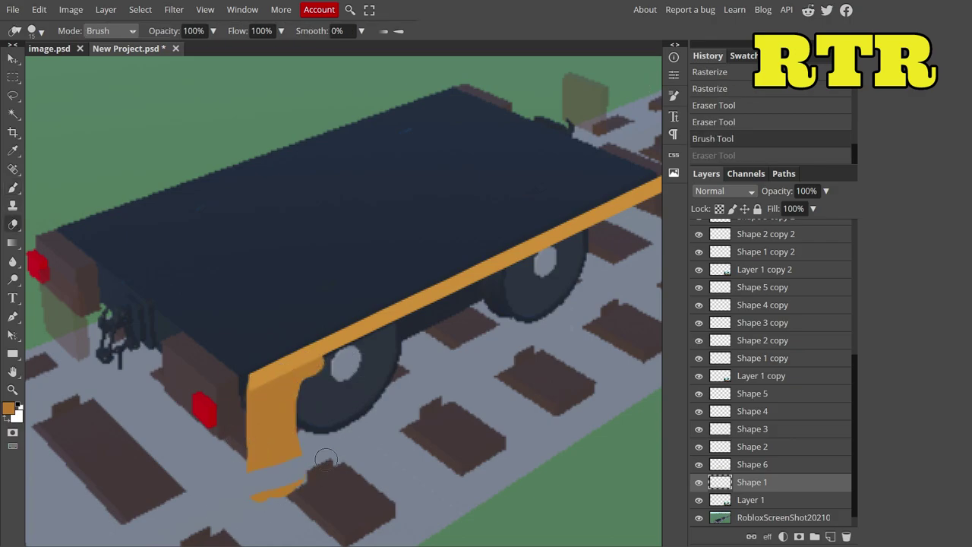
pyautogui.moveTo(308, 448); pyautogui.dragTo(317, 358)
pyautogui.moveTo(238, 473); pyautogui.dragTo(249, 383)
pyautogui.click(752, 464)
pyautogui.click(250, 377)
# Paint a darker orange panel below the bar between the two wagons on Shape 2, and move that layer beneath Shape 6
pyautogui.press('b')
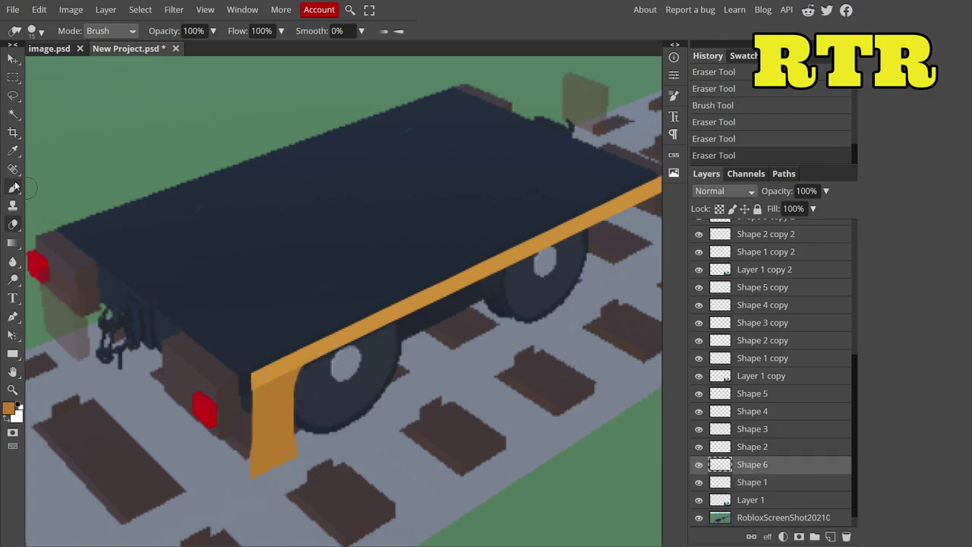
pyautogui.scroll(-5, 251, 378)
pyautogui.scroll(8, 139, 353)
pyautogui.hotkey('alt', ']')
pyautogui.moveTo(139, 353)
pyautogui.mouseDown()
pyautogui.moveTo(131, 368)
pyautogui.moveTo(156, 422)
pyautogui.moveTo(467, 261)
pyautogui.moveTo(475, 183)
pyautogui.mouseUp()
pyautogui.moveTo(172, 408)
pyautogui.mouseDown()
pyautogui.moveTo(245, 330)
pyautogui.moveTo(332, 294)
pyautogui.moveTo(469, 193)
pyautogui.mouseUp()
pyautogui.moveTo(752, 446); pyautogui.dragTo(760, 473)
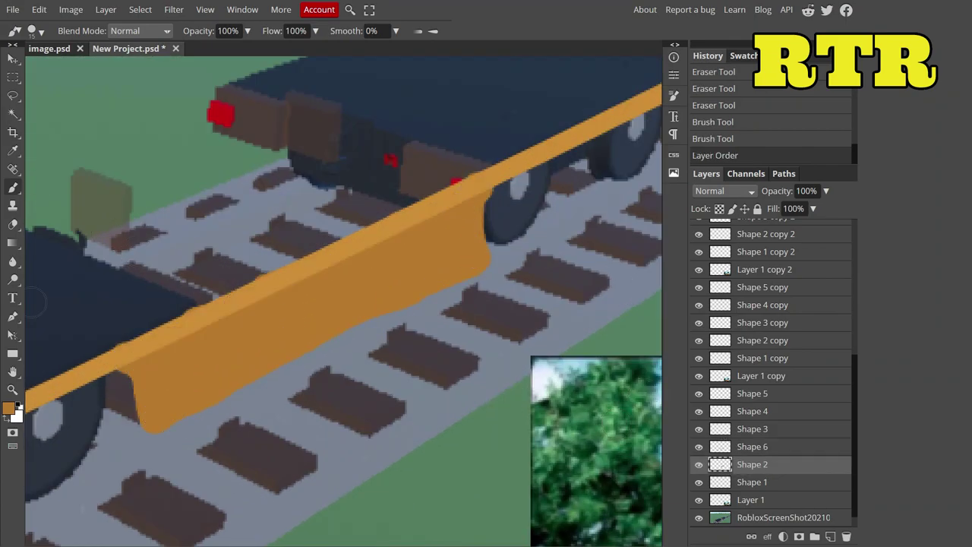
# Erase the rounded ends of the panel between the wagons to shape clean edges beside the wheels
pyautogui.press('e')
pyautogui.moveTo(483, 205); pyautogui.dragTo(481, 243)
pyautogui.moveTo(146, 380); pyautogui.dragTo(137, 449)
# Add a Color Overlay to the Shape 6 bar in the same darker orange as the painted panels
pyautogui.click(748, 481)
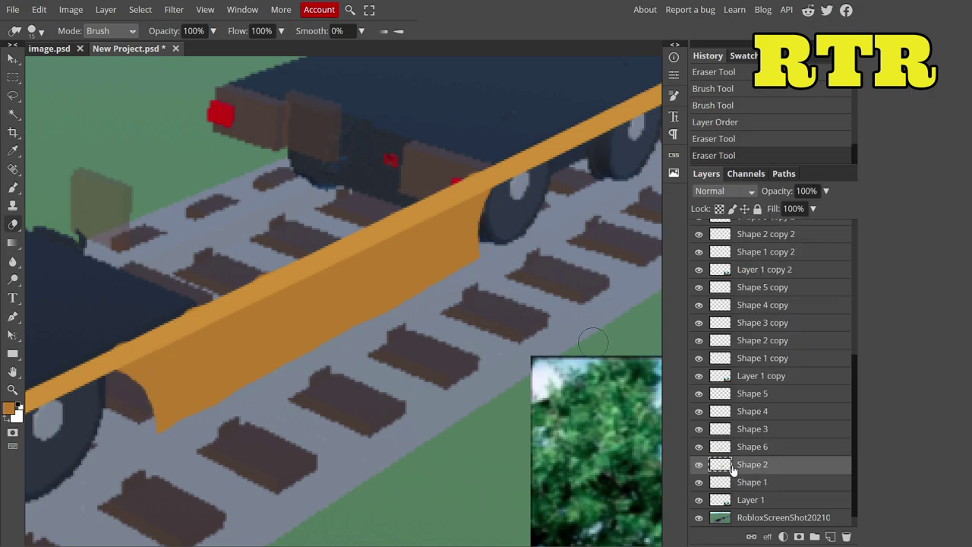
pyautogui.rightClick(733, 467)
pyautogui.rightClick(731, 449)
pyautogui.click(767, 93)
pyautogui.click(152, 264)
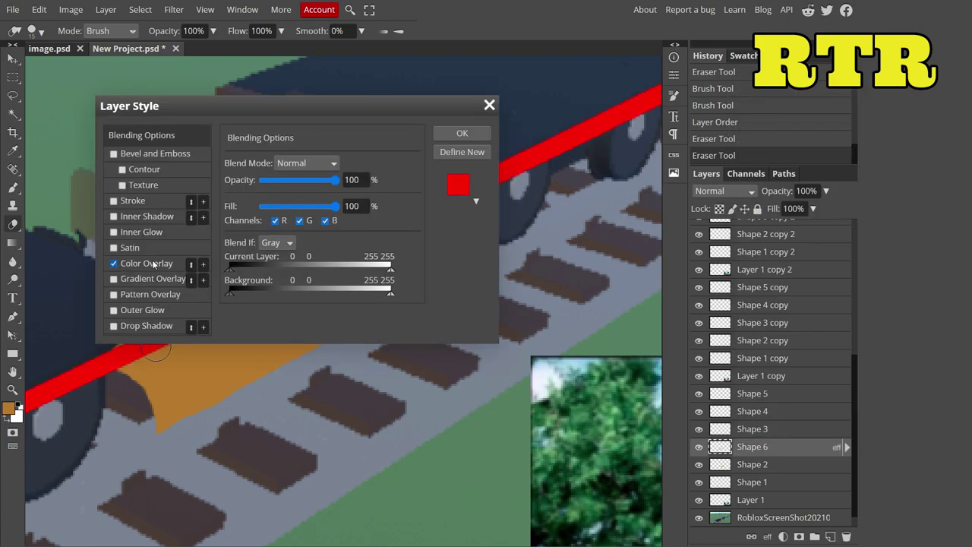
pyautogui.click(319, 168)
pyautogui.press('Return')
pyautogui.press('Return')
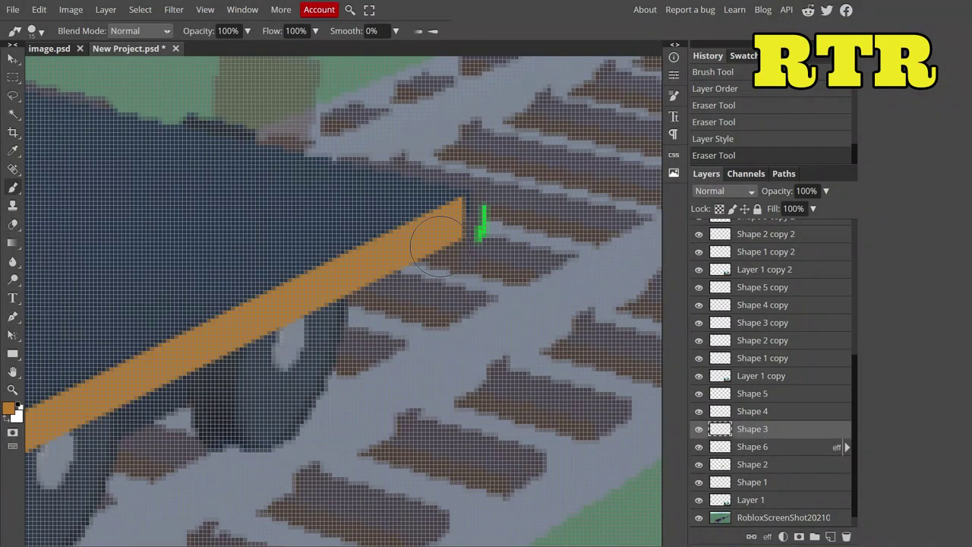
# On the Shape 3 layer, paint an orange panel below the bar at the front wagon's far end and erase its rough edges
pyautogui.moveTo(431, 245)
pyautogui.mouseDown()
pyautogui.moveTo(431, 360)
pyautogui.moveTo(347, 282)
pyautogui.moveTo(334, 326)
pyautogui.mouseUp()
pyautogui.press('e')
pyautogui.moveTo(388, 410)
pyautogui.mouseDown()
pyautogui.moveTo(358, 390)
pyautogui.moveTo(377, 340)
pyautogui.moveTo(426, 482)
pyautogui.mouseUp()
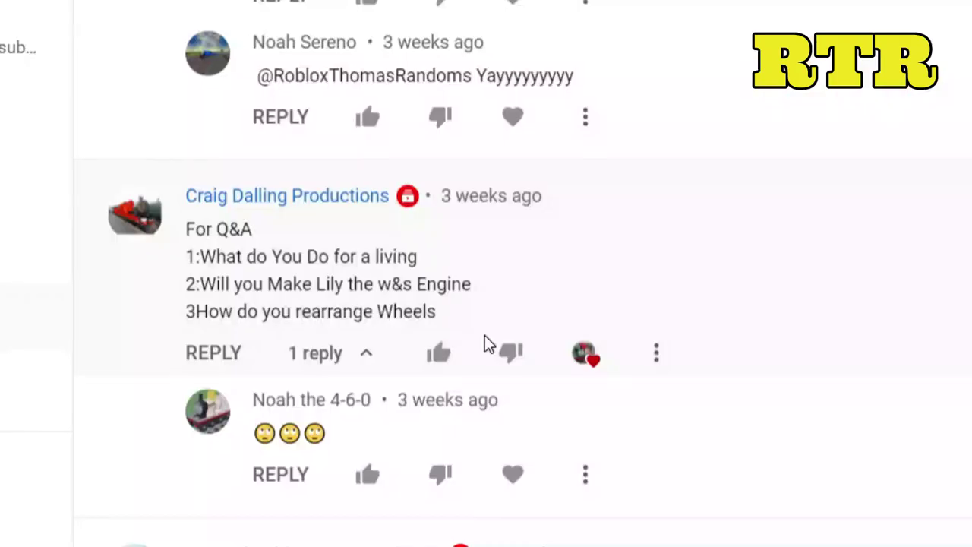
# On Shape 4, paint dark navy inside the rear wagon's far wheel arch, move the layer beneath Shape 1, and erase the overspill
pyautogui.scroll(-2, 484, 335)
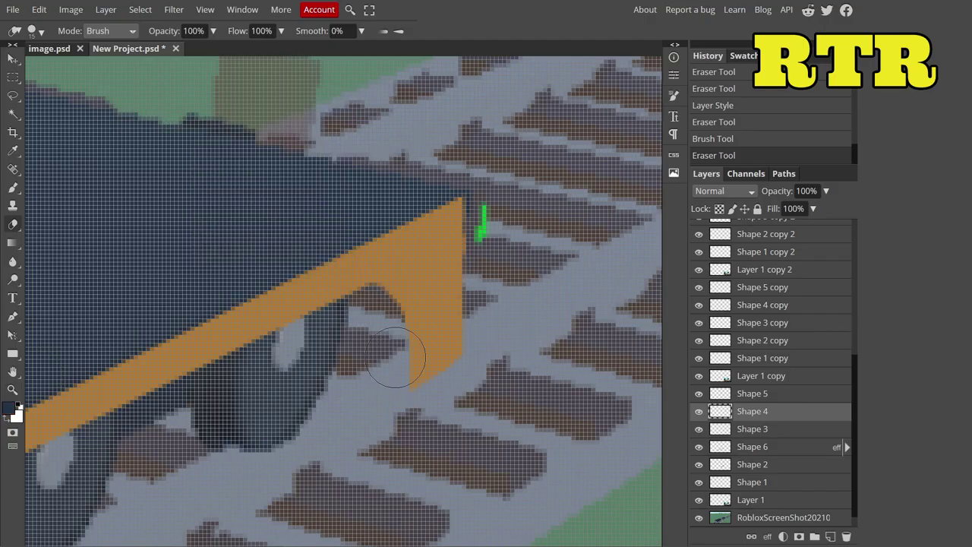
pyautogui.press('b')
pyautogui.moveTo(289, 304); pyautogui.dragTo(395, 357)
pyautogui.moveTo(752, 411)
pyautogui.mouseDown()
pyautogui.moveTo(752, 491)
pyautogui.moveTo(773, 507)
pyautogui.moveTo(759, 480)
pyautogui.mouseUp()
pyautogui.press('e')
pyautogui.moveTo(275, 372)
pyautogui.mouseDown()
pyautogui.moveTo(282, 326)
pyautogui.moveTo(262, 305)
pyautogui.mouseUp()
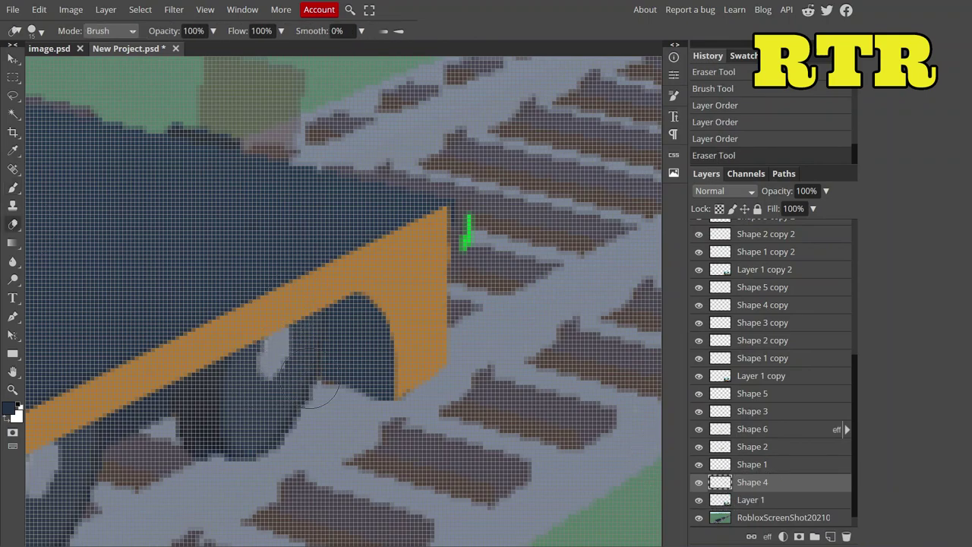
# Paint the same dark navy behind the arch where the middle panel meets the front wagon, and erase the excess
pyautogui.scroll(-2, 255, 312)
pyautogui.scroll(2, 255, 312)
pyautogui.press('b')
pyautogui.moveTo(323, 428); pyautogui.dragTo(292, 368)
pyautogui.press('e')
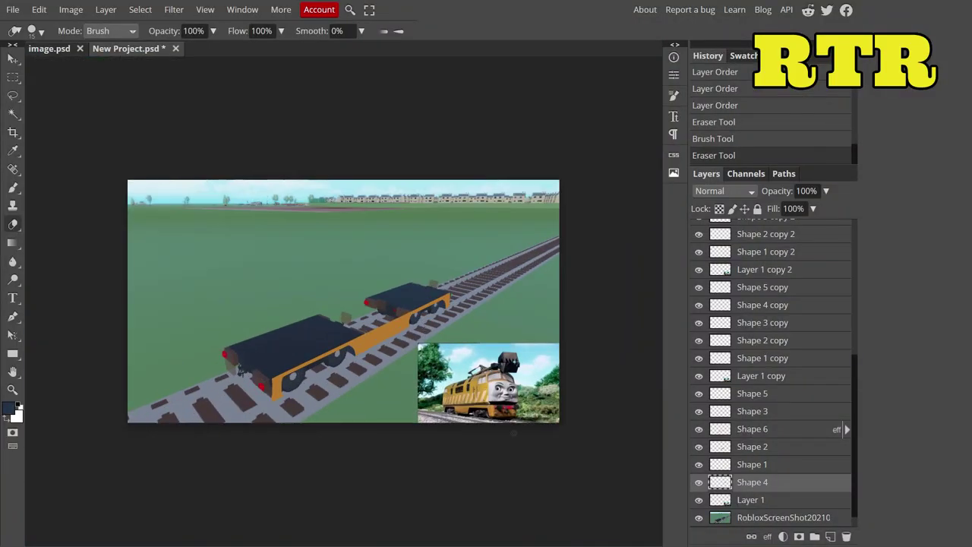
# On Shape 5, paint a brown outline around the front wagon's end face
pyautogui.scroll(-1, 374, 398)
pyautogui.scroll(3, 374, 398)
pyautogui.press('b')
pyautogui.click(10, 409)
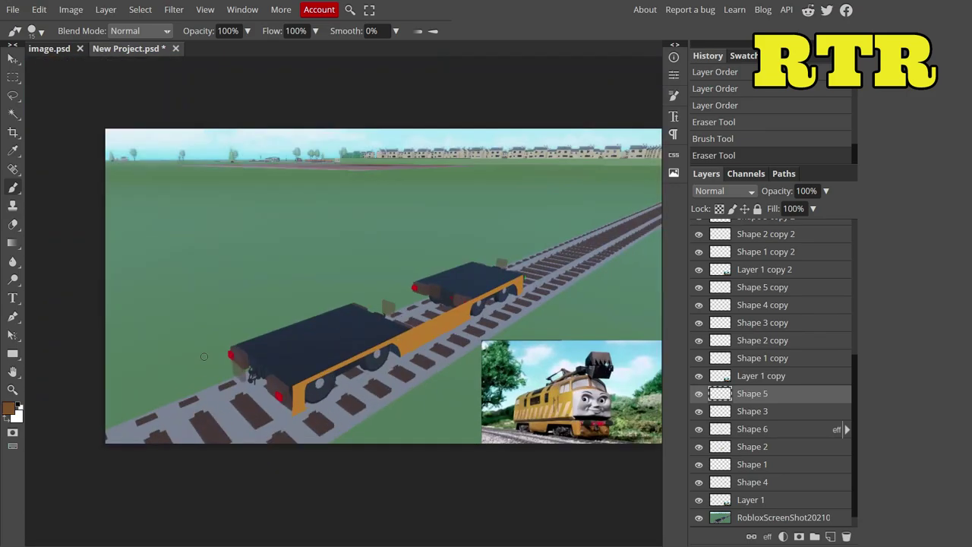
pyautogui.scroll(3, 203, 357)
pyautogui.moveTo(439, 465); pyautogui.dragTo(439, 532)
pyautogui.scroll(-1, 439, 480)
pyautogui.moveTo(439, 480)
pyautogui.mouseDown()
pyautogui.moveTo(307, 380)
pyautogui.moveTo(235, 273)
pyautogui.moveTo(258, 247)
pyautogui.moveTo(231, 283)
pyautogui.moveTo(231, 357)
pyautogui.mouseUp()
# Erase the rough outer edges of the brown outline and fill the front wagon's end face with solid brown
pyautogui.press('e')
pyautogui.hotkey('ctrl', 'z')
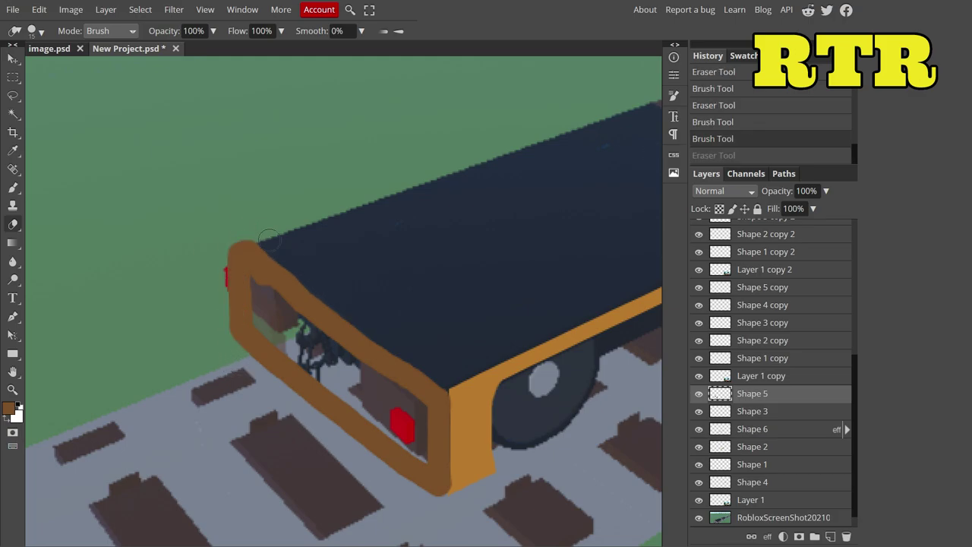
pyautogui.moveTo(227, 238); pyautogui.dragTo(227, 319)
pyautogui.hotkey('ctrl', 'shift', 'z')
pyautogui.hotkey('ctrl', 'z')
pyautogui.hotkey('ctrl', 'shift', 'z')
pyautogui.hotkey('ctrl', 'z')
pyautogui.hotkey('ctrl', 'shift', 'z')
pyautogui.press('b')
pyautogui.press('e')
pyautogui.press('b')
pyautogui.moveTo(282, 304)
pyautogui.mouseDown()
pyautogui.moveTo(266, 327)
pyautogui.moveTo(357, 376)
pyautogui.moveTo(406, 436)
pyautogui.mouseUp()
pyautogui.moveTo(752, 394)
pyautogui.mouseDown()
pyautogui.moveTo(795, 487)
pyautogui.moveTo(756, 408)
pyautogui.mouseUp()
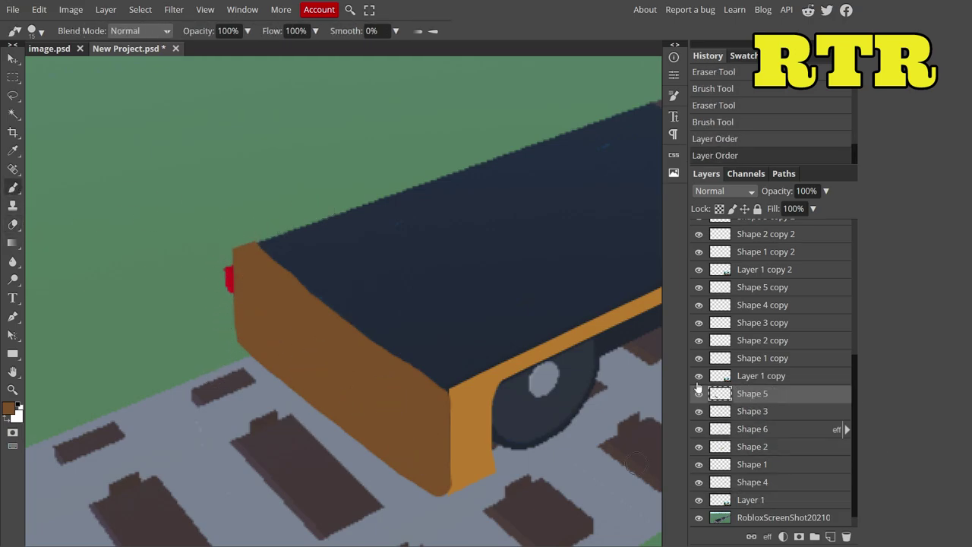
# Hide Shape 5 and start a Magic Wand selection of the front wagon's far buffer on the Roblox screenshot layer
pyautogui.click(699, 393)
pyautogui.click(783, 517)
pyautogui.click(13, 113)
pyautogui.click(269, 282)
pyautogui.keyDown('shift'); pyautogui.click(259, 304); pyautogui.keyUp('shift')
pyautogui.keyDown('shift'); pyautogui.click(281, 319); pyautogui.keyUp('shift')
pyautogui.keyDown('shift'); pyautogui.click(243, 285); pyautogui.keyUp('shift')
# Try to extend the Magic Wand selection to the near buffer, and undo those selections
pyautogui.press('m')
pyautogui.click(130, 195)
pyautogui.press('w')
pyautogui.click(380, 387)
pyautogui.keyDown('shift'); pyautogui.click(400, 437); pyautogui.keyUp('shift')
pyautogui.hotkey('ctrl', 'z')
pyautogui.hotkey('ctrl', 'z')
pyautogui.hotkey('ctrl', 'z')
# Try selecting both buffers and the coupling on the screenshot layer with Object Selection
pyautogui.click(114, 192)
pyautogui.rightClick(12, 114)
pyautogui.click(76, 153)
pyautogui.moveTo(345, 328); pyautogui.dragTo(444, 451)
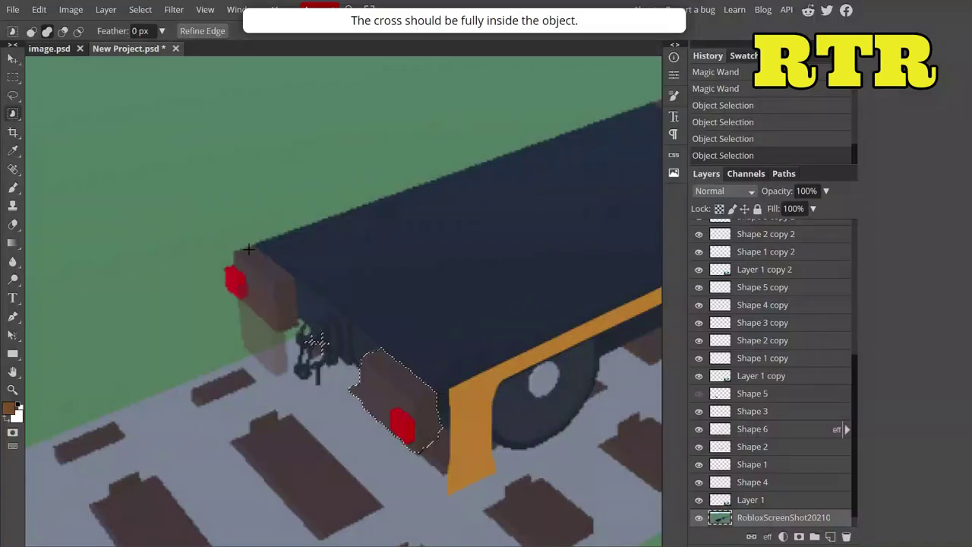
pyautogui.click(310, 334)
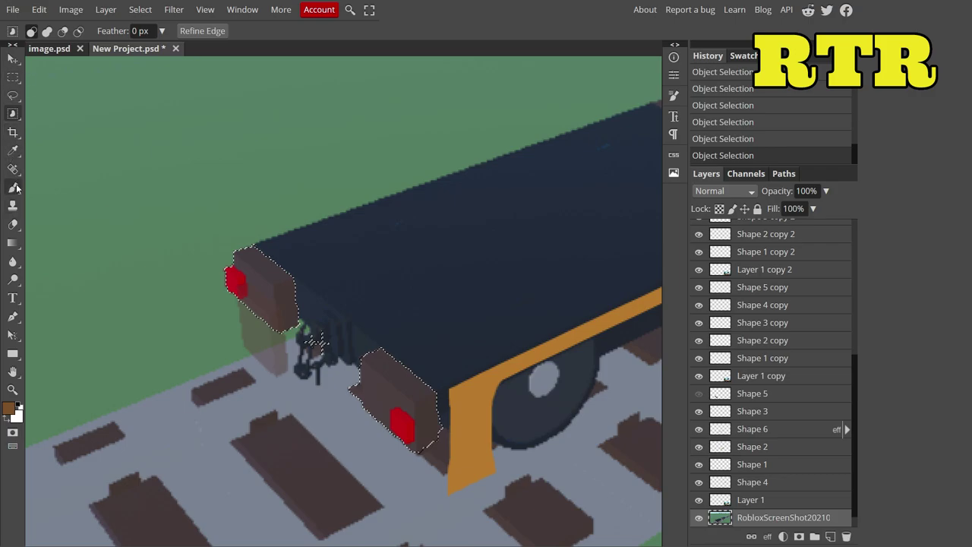
# Try a Lasso selection in place of the object selection, and clear it
pyautogui.rightClick(12, 114)
pyautogui.rightClick(13, 95)
pyautogui.moveTo(67, 142); pyautogui.dragTo(15, 101)
pyautogui.hotkey('ctrl', 'd')
pyautogui.press('v')
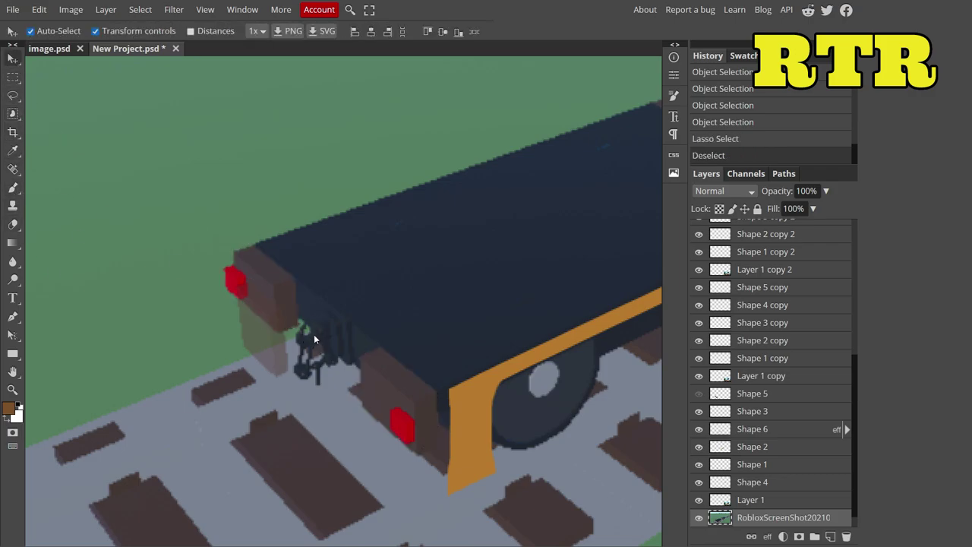
pyautogui.press('m')
pyautogui.press('b')
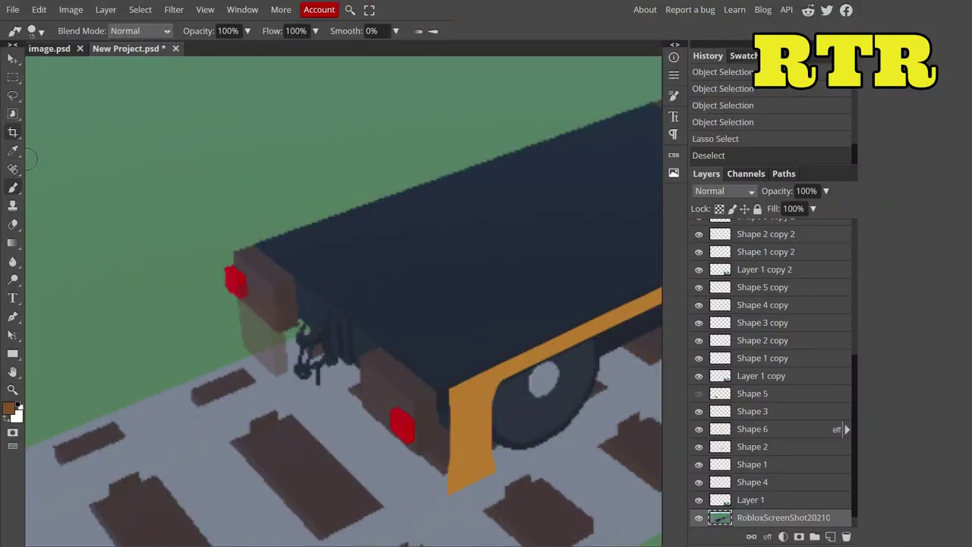
# Select both buffers with their red lamps using the Magic Wand, and add a rectangular selection around the coupling
pyautogui.rightClick(12, 114)
pyautogui.click(76, 115)
pyautogui.click(243, 287)
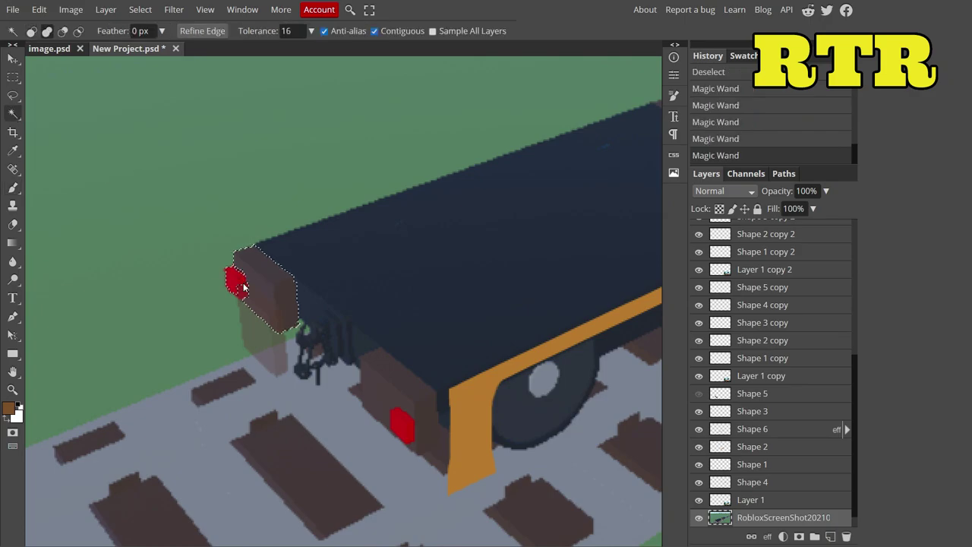
pyautogui.click(402, 424)
pyautogui.press('m')
pyautogui.moveTo(296, 383); pyautogui.dragTo(355, 291)
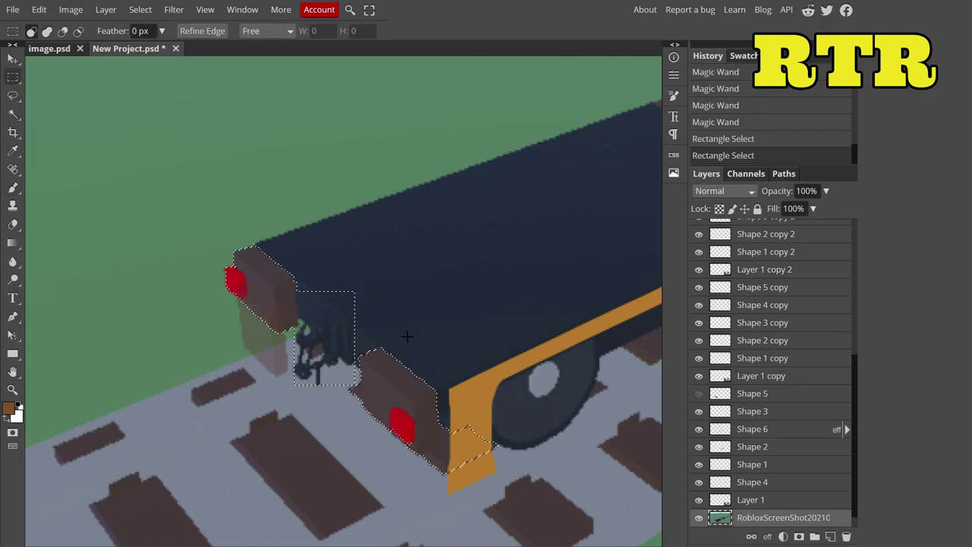
# Copy the selected buffers and coupling onto a new layer and hide the Roblox screenshot layer
pyautogui.hotkey('ctrl', 'c')
pyautogui.hotkey('ctrl', 'v')
pyautogui.press('v')
pyautogui.click(699, 500)
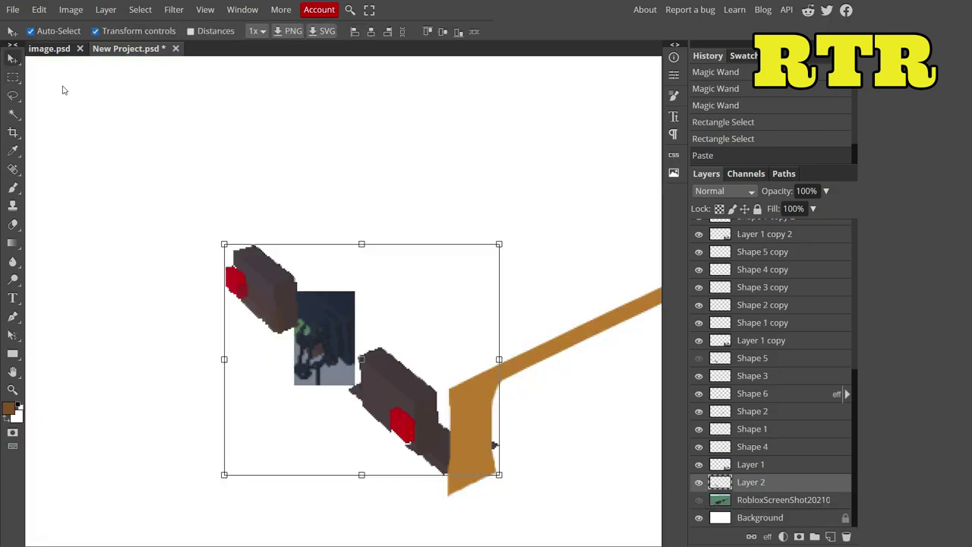
# Try isolating the near buffer with Object Selection, and deselect it
pyautogui.rightClick(18, 118)
pyautogui.click(47, 152)
pyautogui.moveTo(449, 341); pyautogui.dragTo(354, 434)
pyautogui.hotkey('ctrl', 'd')
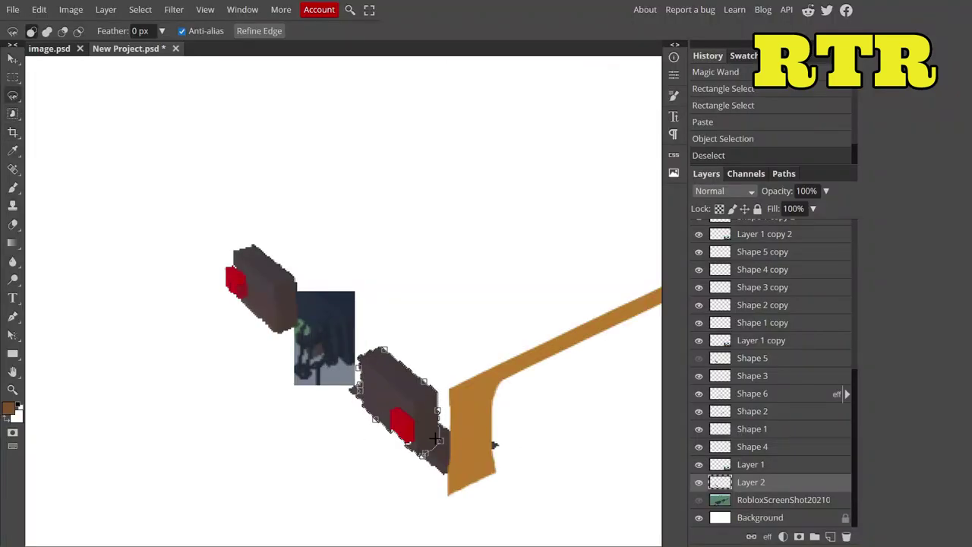
# Lasso around the near buffer on Layer 2 and copy it to a layer of its own
pyautogui.click(375, 403)
pyautogui.hotkey('ctrl', 'c')
pyautogui.hotkey('ctrl', 'v')
# Delete the coupling block and the stray pieces around the near buffer from the pasted Layer 2
pyautogui.moveTo(304, 319); pyautogui.dragTo(342, 256)
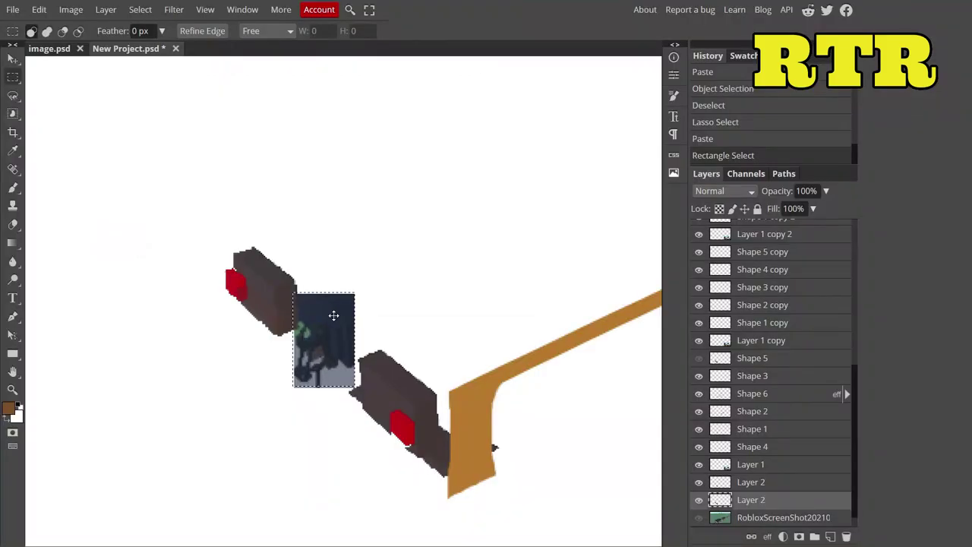
pyautogui.press('Delete')
pyautogui.moveTo(282, 399); pyautogui.dragTo(360, 340)
pyautogui.press('Delete')
pyautogui.moveTo(325, 438); pyautogui.dragTo(361, 360)
pyautogui.press('Delete')
pyautogui.moveTo(501, 395); pyautogui.dragTo(440, 483)
pyautogui.click(783, 482)
pyautogui.press('Delete')
# Erase the remaining scraps beside the near buffer, move Layer 2 above Shape 5, and show the hidden layers again
pyautogui.hotkey('ctrl', 'd')
pyautogui.press('e')
pyautogui.rightClick(745, 499)
pyautogui.moveTo(437, 460); pyautogui.dragTo(405, 470)
pyautogui.press('v')
pyautogui.moveTo(751, 499); pyautogui.dragTo(750, 358)
pyautogui.hotkey('ctrl', '0')
pyautogui.click(700, 518)
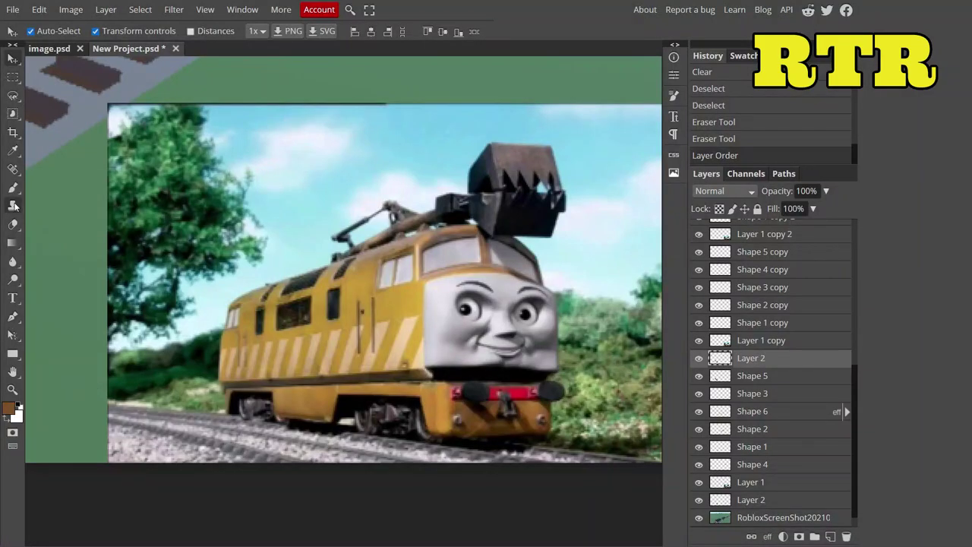
# Set the paint color to dark brown, and try a trim stroke on Layer 2 along the front wagon's side before undoing it
pyautogui.click(12, 397)
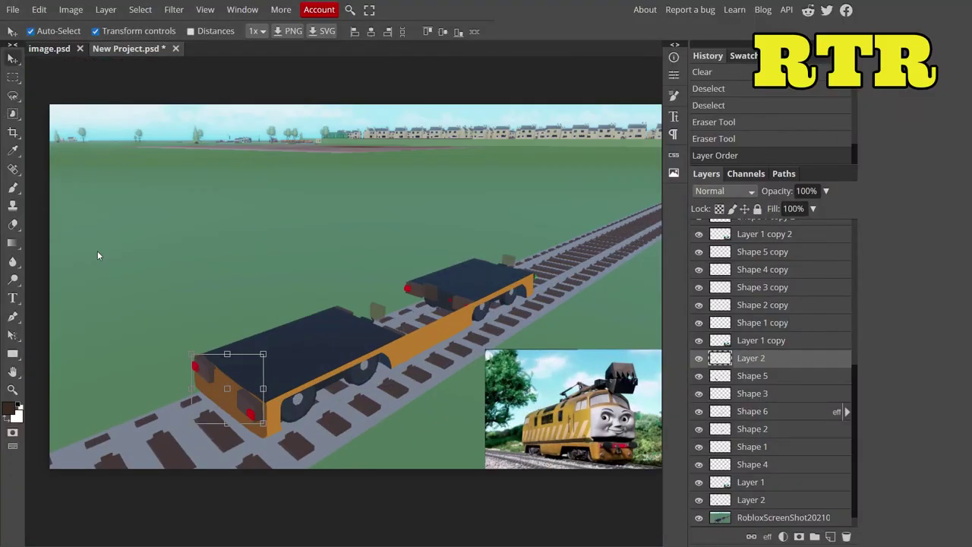
pyautogui.press('b')
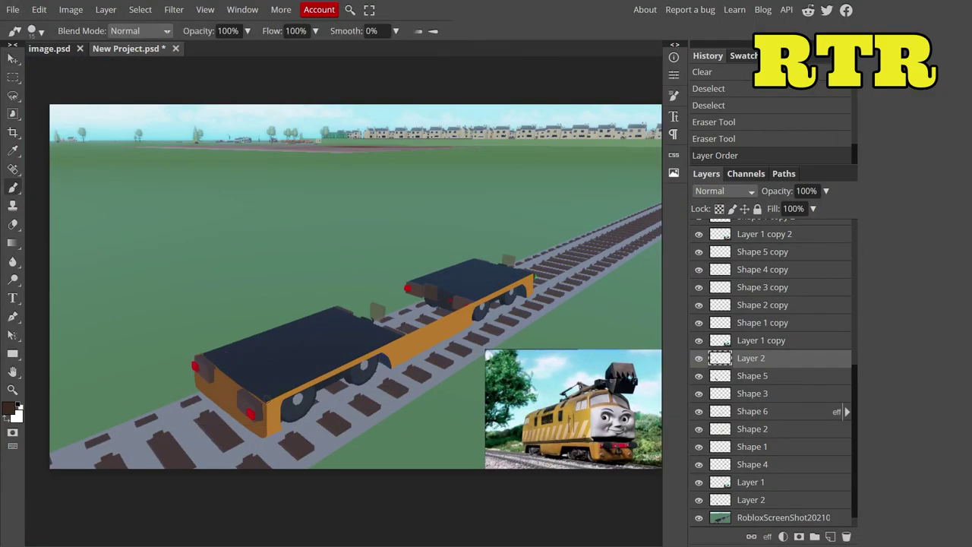
pyautogui.press('v')
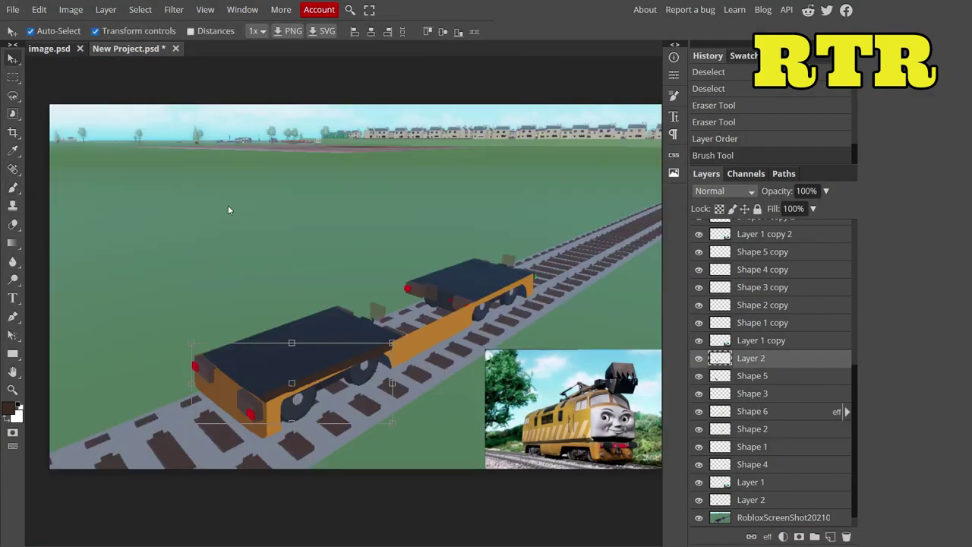
pyautogui.click(699, 517)
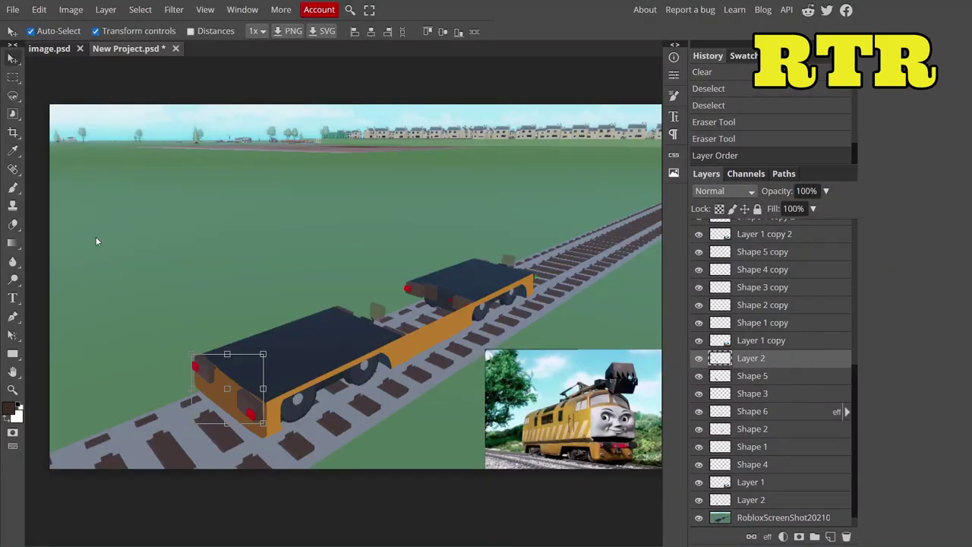
# On Shape 1 copy, try painting a dark brown strip along the orange side's upper edge and erasing its excess
pyautogui.click(746, 331)
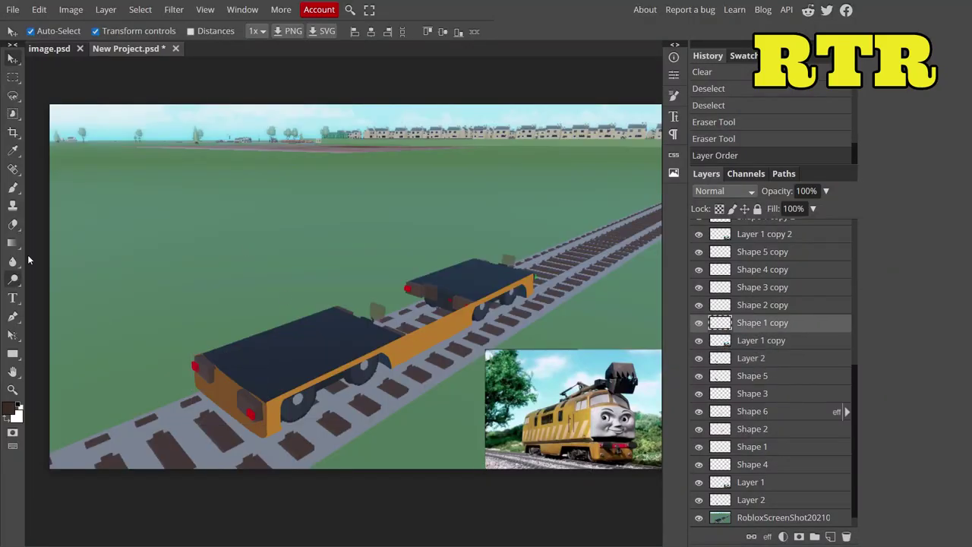
pyautogui.press('b')
pyautogui.moveTo(351, 362)
pyautogui.mouseDown()
pyautogui.moveTo(437, 321)
pyautogui.moveTo(395, 330)
pyautogui.moveTo(448, 335)
pyautogui.mouseUp()
pyautogui.scroll(4, 447, 335)
pyautogui.press('e')
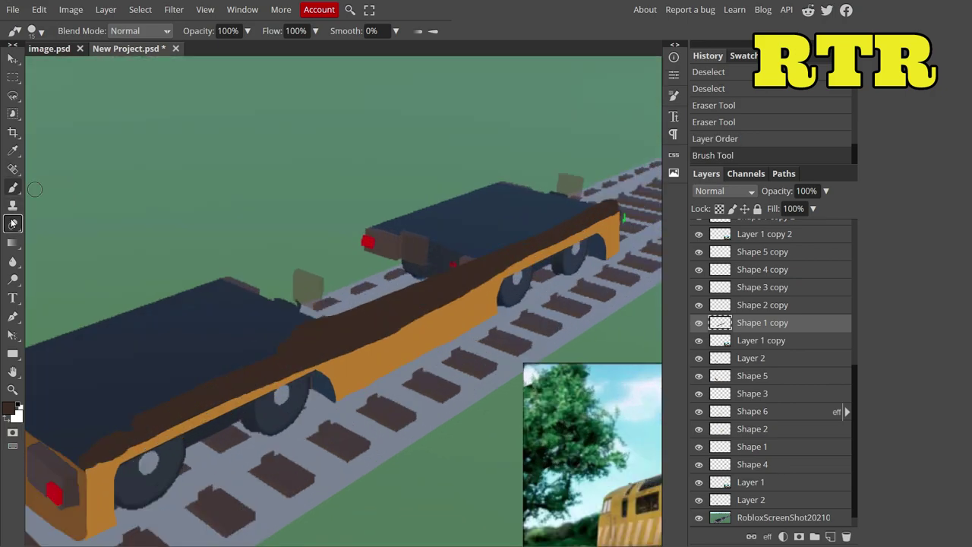
pyautogui.moveTo(340, 324); pyautogui.dragTo(509, 245)
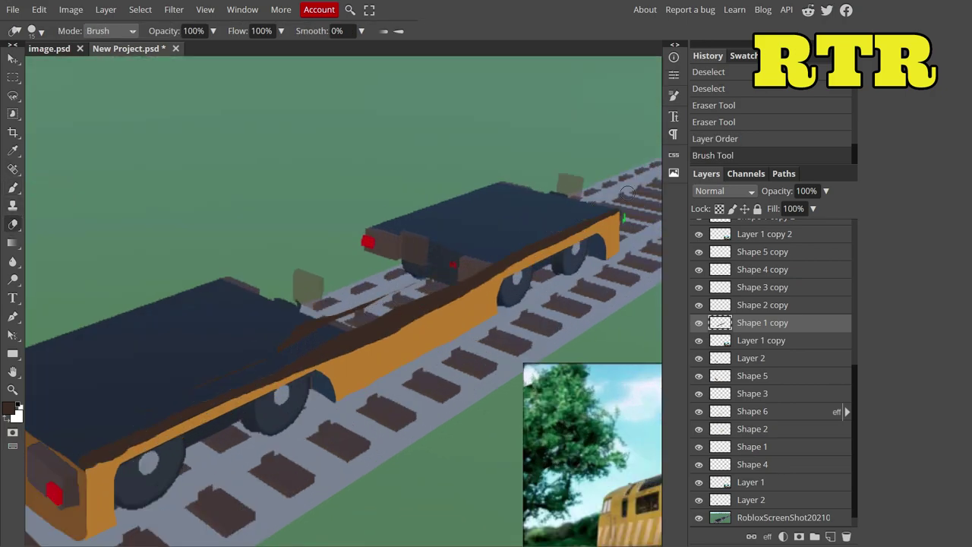
# Switch to the video comments and highlight the viewer's question about friending on Roblox and the dare below it
pyautogui.moveTo(201, 173); pyautogui.dragTo(380, 232)
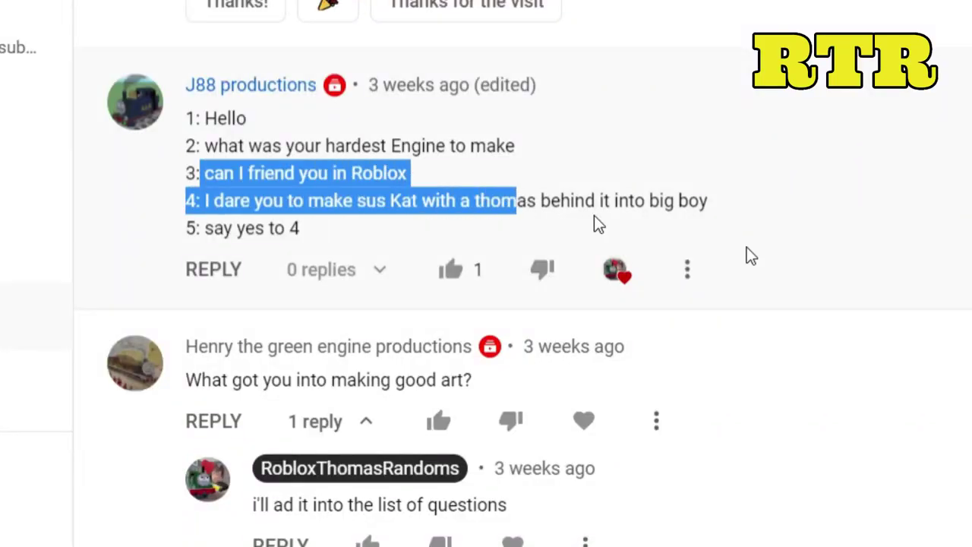
pyautogui.click(751, 161)
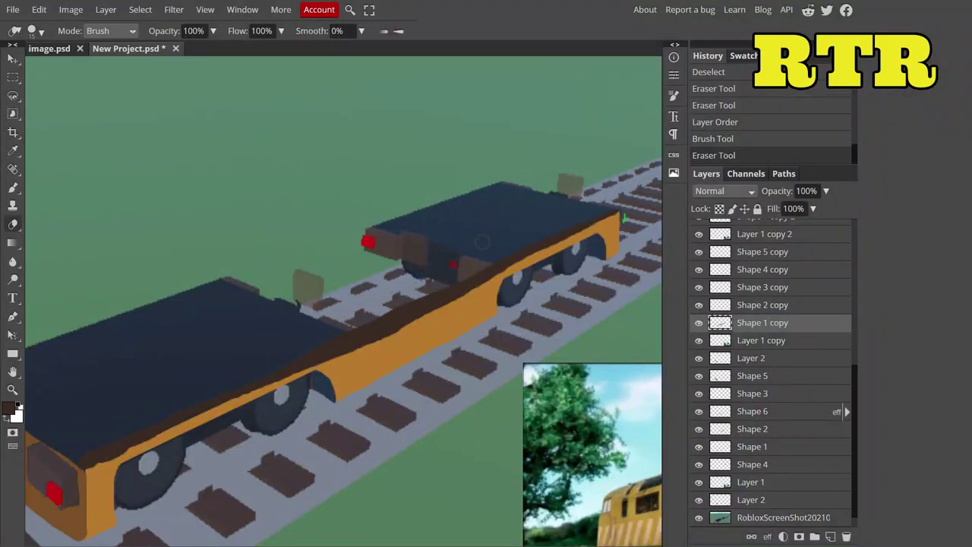
# Back in the train edit, try reworking the brown strip and moving its layer down the stack, and revert the strip through the history
pyautogui.click(607, 197)
pyautogui.press('b')
pyautogui.moveTo(554, 247)
pyautogui.mouseDown()
pyautogui.moveTo(619, 216)
pyautogui.moveTo(505, 269)
pyautogui.mouseUp()
pyautogui.moveTo(763, 304); pyautogui.dragTo(790, 520)
pyautogui.click(714, 88)
pyautogui.scroll(2, 722, 106)
pyautogui.click(714, 132)
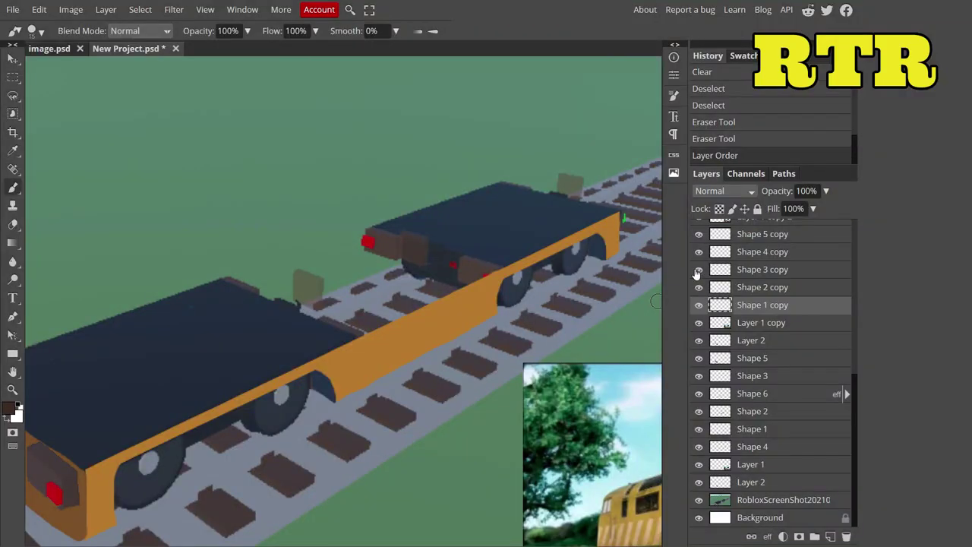
# On Shape 1 copy 2, paint a dark brown strip along the wagons' upper edges and move the layer beneath Shape 1
pyautogui.scroll(2, 698, 278)
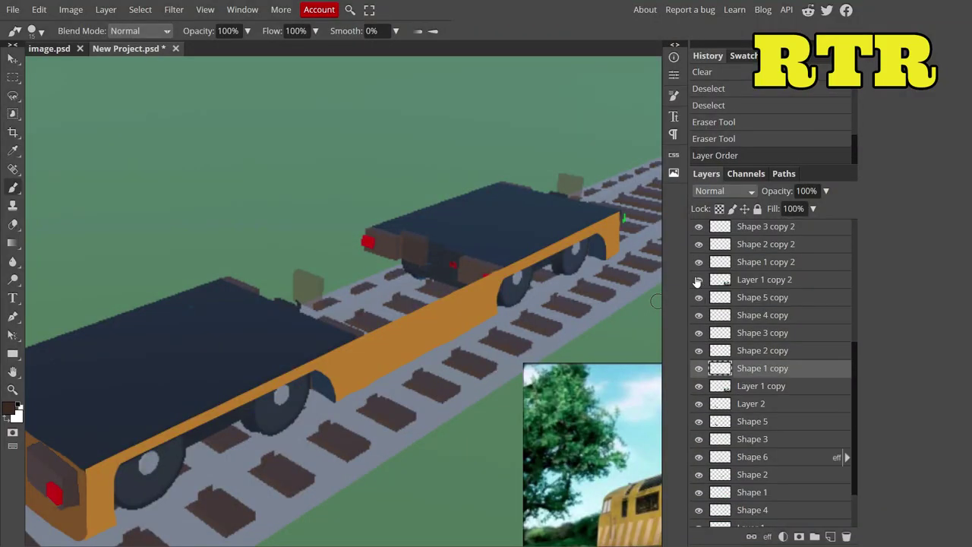
pyautogui.click(751, 263)
pyautogui.moveTo(120, 448); pyautogui.dragTo(620, 214)
pyautogui.moveTo(769, 258); pyautogui.dragTo(795, 426)
pyautogui.moveTo(769, 422); pyautogui.dragTo(790, 494)
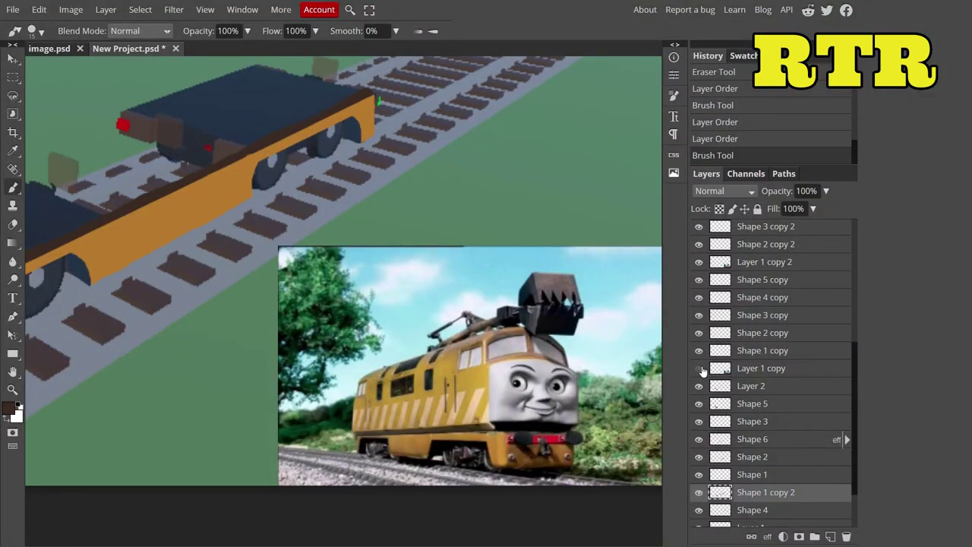
# Delete Layer 1 copy, and on Shape 1 copy paint a gold outline for the cab front above the front wagon
pyautogui.click(703, 370)
pyautogui.press('Delete')
pyautogui.click(714, 351)
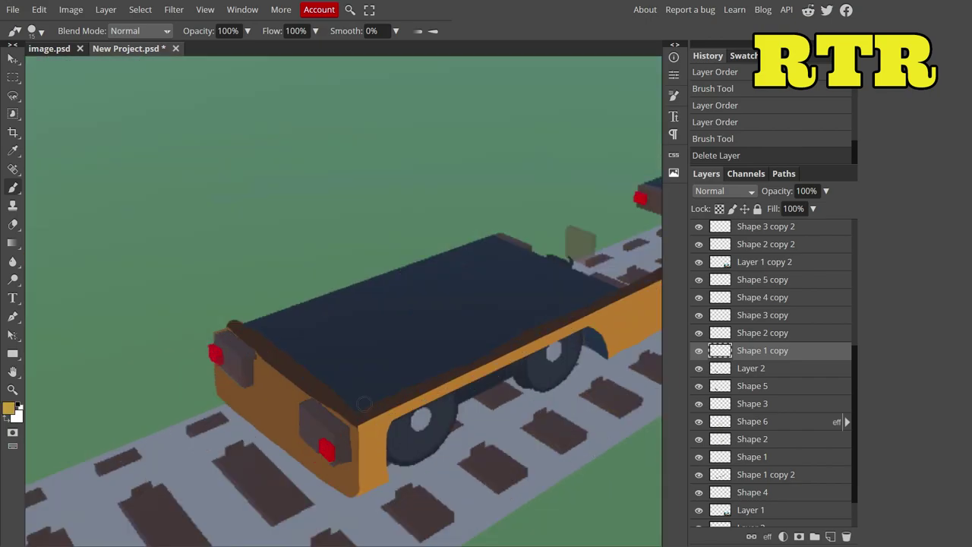
pyautogui.moveTo(357, 410)
pyautogui.mouseDown()
pyautogui.moveTo(358, 272)
pyautogui.moveTo(285, 193)
pyautogui.moveTo(243, 172)
pyautogui.mouseUp()
pyautogui.moveTo(235, 331)
pyautogui.mouseDown()
pyautogui.moveTo(238, 200)
pyautogui.moveTo(240, 169)
pyautogui.mouseUp()
pyautogui.press('e')
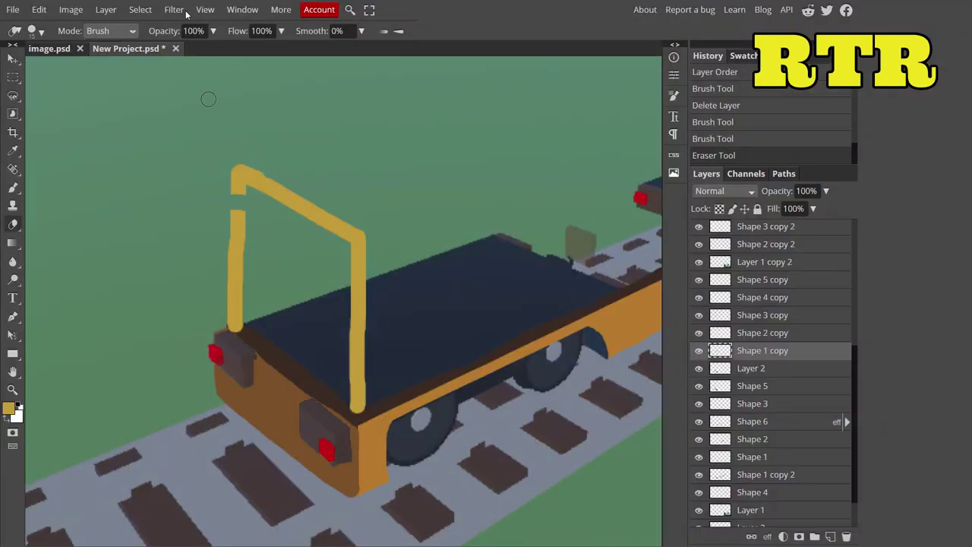
pyautogui.hotkey('ctrl', 'z')
# Fill the cab front outline with gold and erase its outer edges straight
pyautogui.press('b')
pyautogui.moveTo(236, 315)
pyautogui.mouseDown()
pyautogui.moveTo(326, 374)
pyautogui.moveTo(345, 352)
pyautogui.moveTo(324, 357)
pyautogui.moveTo(265, 322)
pyautogui.moveTo(249, 291)
pyautogui.moveTo(253, 250)
pyautogui.moveTo(278, 227)
pyautogui.moveTo(307, 328)
pyautogui.moveTo(303, 282)
pyautogui.moveTo(348, 333)
pyautogui.moveTo(342, 246)
pyautogui.moveTo(341, 280)
pyautogui.moveTo(299, 218)
pyautogui.moveTo(247, 188)
pyautogui.moveTo(311, 231)
pyautogui.moveTo(259, 200)
pyautogui.moveTo(248, 221)
pyautogui.mouseUp()
pyautogui.press('e')
pyautogui.moveTo(357, 243)
pyautogui.mouseDown()
pyautogui.moveTo(251, 176)
pyautogui.moveTo(268, 180)
pyautogui.mouseUp()
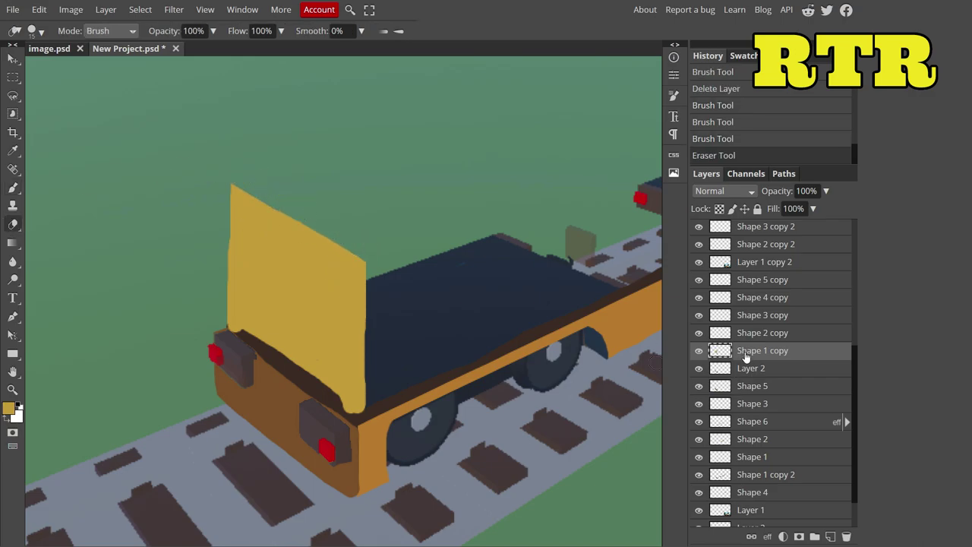
# Move Shape 1 copy beneath Layer 1, tidy the brown strip along the wagon's front edge, and fill in the gold cab's base
pyautogui.moveTo(745, 357); pyautogui.dragTo(759, 519)
pyautogui.click(749, 462)
pyautogui.moveTo(342, 389); pyautogui.dragTo(225, 302)
pyautogui.press('b')
pyautogui.click(747, 511)
pyautogui.moveTo(257, 337)
pyautogui.mouseDown()
pyautogui.moveTo(278, 353)
pyautogui.moveTo(356, 407)
pyautogui.mouseUp()
# Erase the top of the gold cab front into a smooth curve sloping down toward the near side
pyautogui.scroll(3, 151, 228)
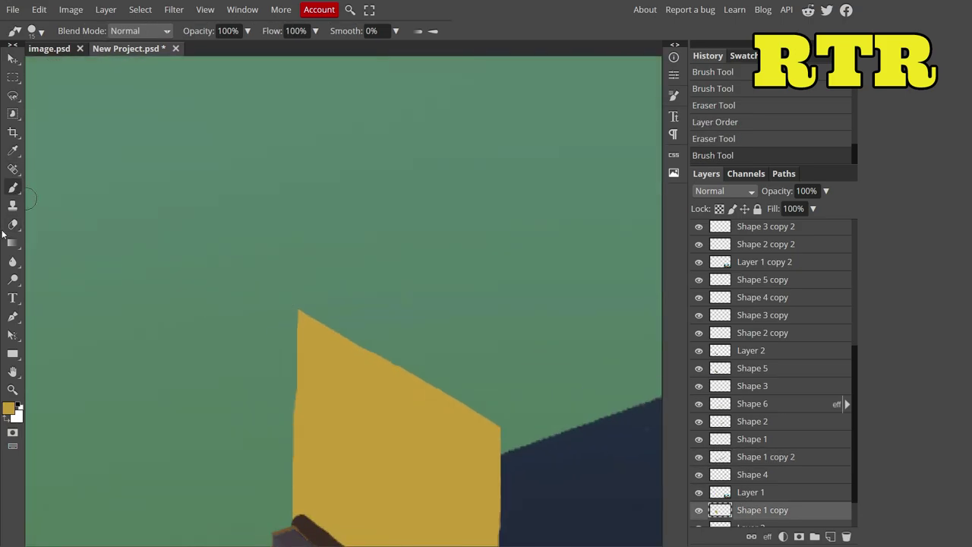
pyautogui.click(12, 225)
pyautogui.moveTo(283, 312)
pyautogui.mouseDown()
pyautogui.moveTo(323, 318)
pyautogui.moveTo(434, 375)
pyautogui.moveTo(524, 454)
pyautogui.mouseUp()
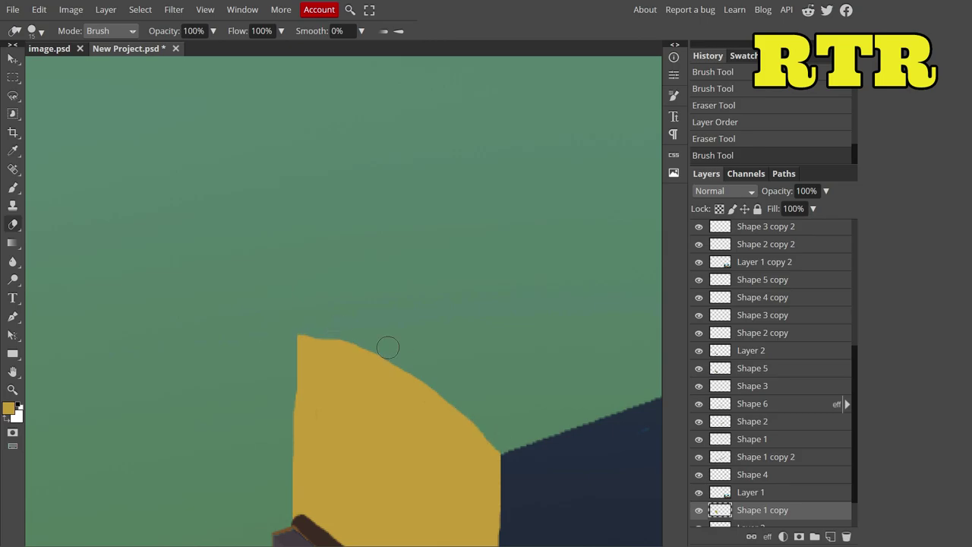
pyautogui.moveTo(395, 350); pyautogui.dragTo(297, 334)
# On Shape 2 copy, outline and fill a white face covering the gold cab front
pyautogui.press('b')
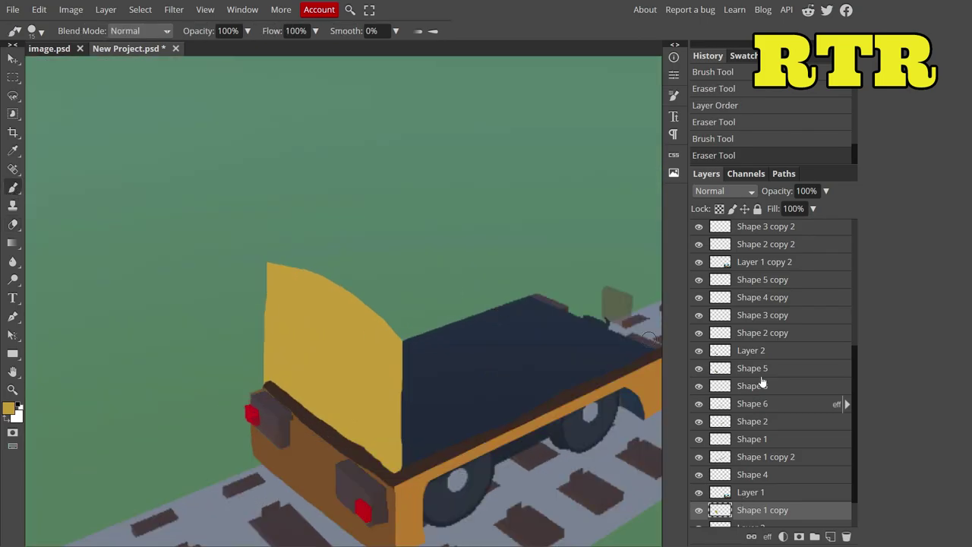
pyautogui.click(695, 335)
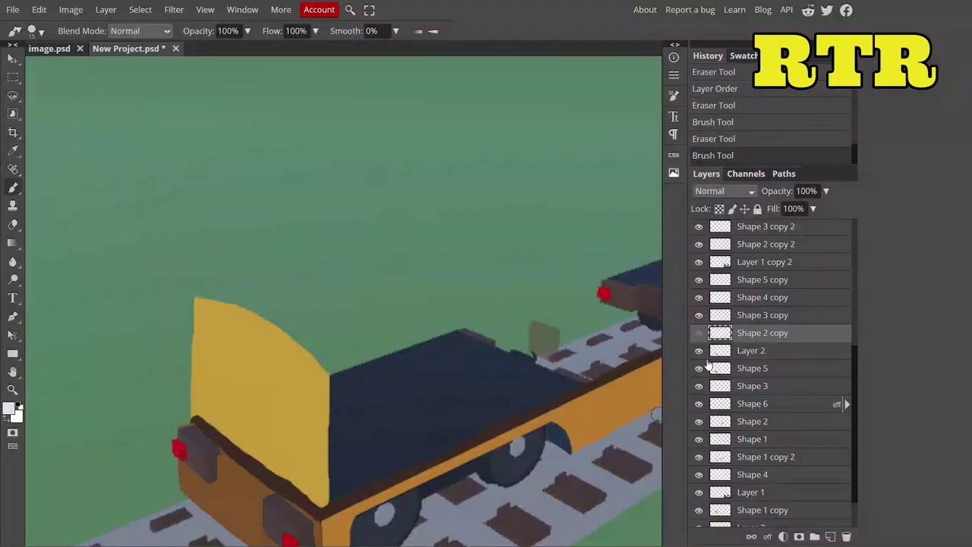
pyautogui.moveTo(195, 418); pyautogui.dragTo(193, 386)
pyautogui.hotkey('ctrl', 'z')
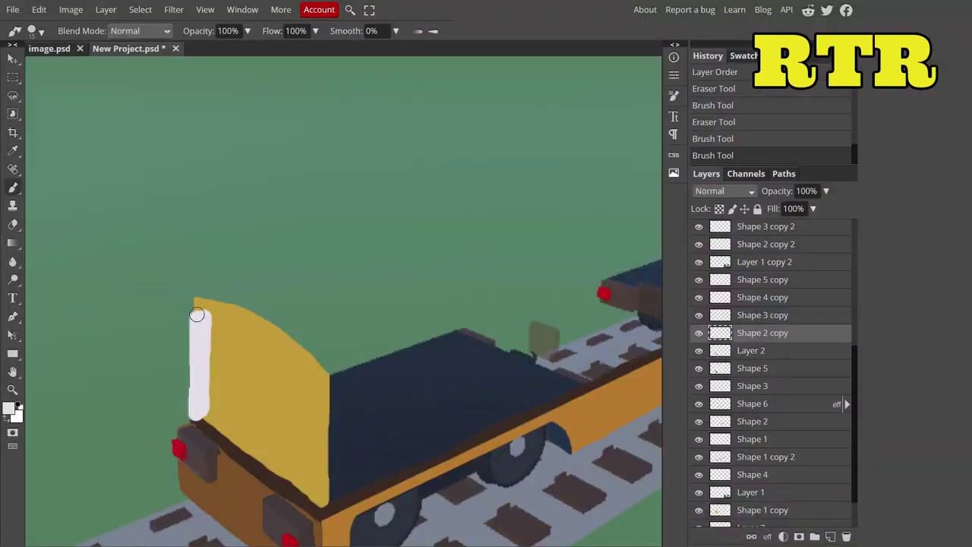
pyautogui.moveTo(200, 308)
pyautogui.mouseDown()
pyautogui.moveTo(307, 372)
pyautogui.moveTo(313, 363)
pyautogui.moveTo(263, 321)
pyautogui.moveTo(199, 302)
pyautogui.moveTo(197, 313)
pyautogui.moveTo(296, 359)
pyautogui.moveTo(290, 377)
pyautogui.moveTo(323, 387)
pyautogui.moveTo(319, 504)
pyautogui.moveTo(235, 433)
pyautogui.moveTo(258, 456)
pyautogui.mouseUp()
pyautogui.click(42, 31)
pyautogui.moveTo(114, 63); pyautogui.dragTo(174, 63)
pyautogui.moveTo(304, 471)
pyautogui.mouseDown()
pyautogui.moveTo(265, 441)
pyautogui.moveTo(300, 402)
pyautogui.moveTo(250, 365)
pyautogui.mouseUp()
# Erase the white face's curved upper edge to leave a gold rim, and move Shape 2 copy directly beneath Layer 1
pyautogui.press('e')
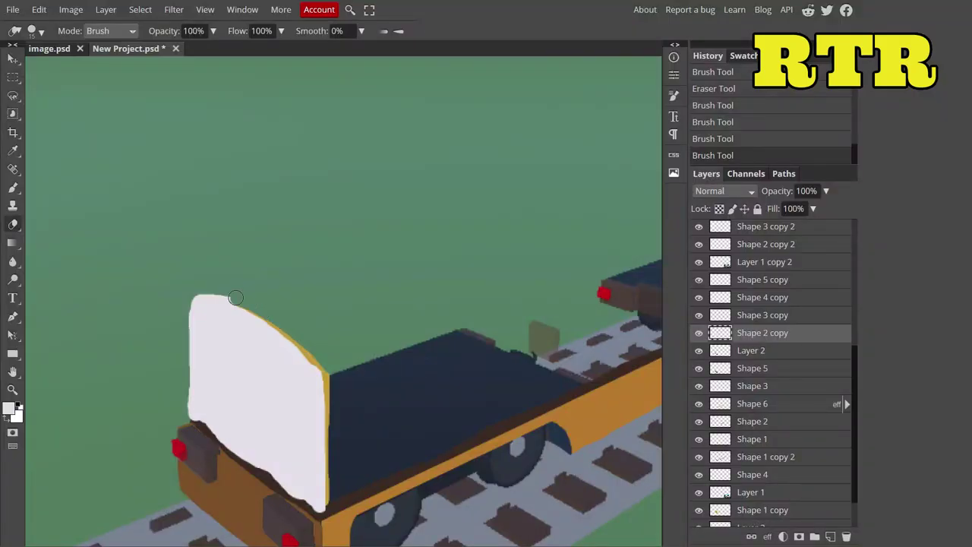
pyautogui.moveTo(182, 298)
pyautogui.mouseDown()
pyautogui.moveTo(251, 308)
pyautogui.moveTo(319, 372)
pyautogui.mouseUp()
pyautogui.moveTo(759, 333)
pyautogui.mouseDown()
pyautogui.moveTo(797, 452)
pyautogui.moveTo(792, 523)
pyautogui.moveTo(797, 448)
pyautogui.mouseUp()
pyautogui.scroll(-5, 133, 402)
pyautogui.scroll(5, 464, 380)
# Paint two light grey oval eyes on the white face with an 8 px brush
pyautogui.click(7, 408)
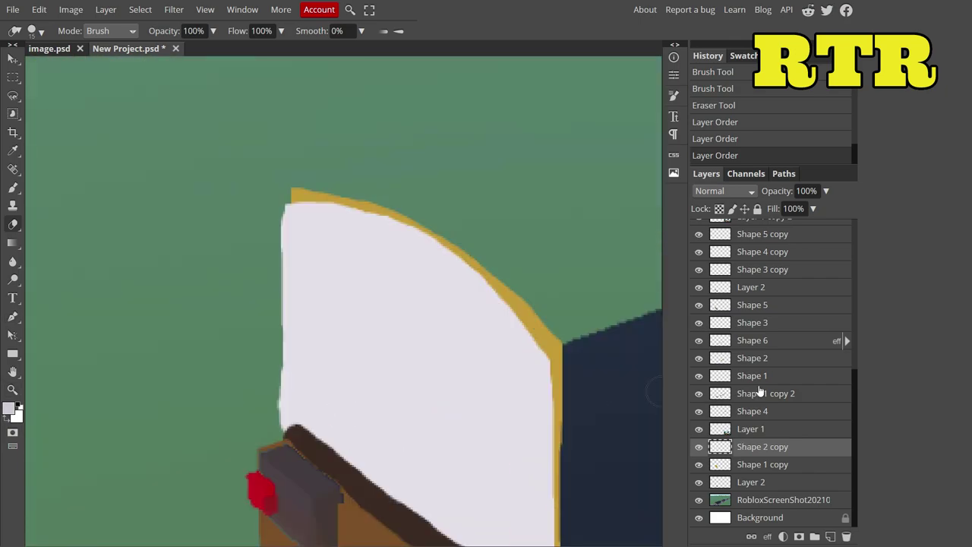
pyautogui.click(325, 292)
pyautogui.hotkey('ctrl', 'z')
pyautogui.press('b')
pyautogui.press('[')
pyautogui.press('[')
pyautogui.press('[')
pyautogui.press('[')
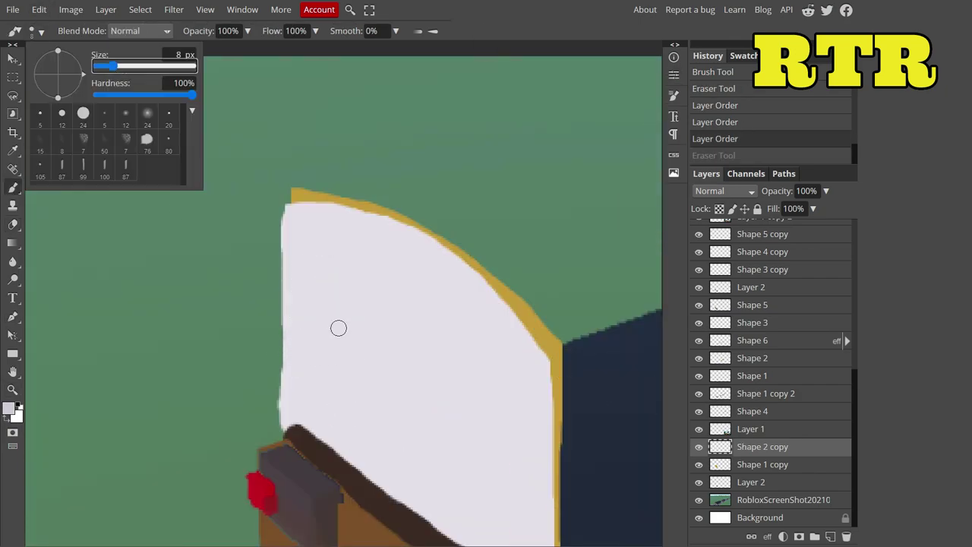
pyautogui.moveTo(331, 262); pyautogui.dragTo(339, 289)
pyautogui.moveTo(468, 327)
pyautogui.mouseDown()
pyautogui.moveTo(479, 337)
pyautogui.moveTo(452, 364)
pyautogui.mouseUp()
# Revert the erasing near the second eye and repaint that eye as a cleaner light grey oval
pyautogui.click(13, 225)
pyautogui.moveTo(456, 414); pyautogui.dragTo(468, 425)
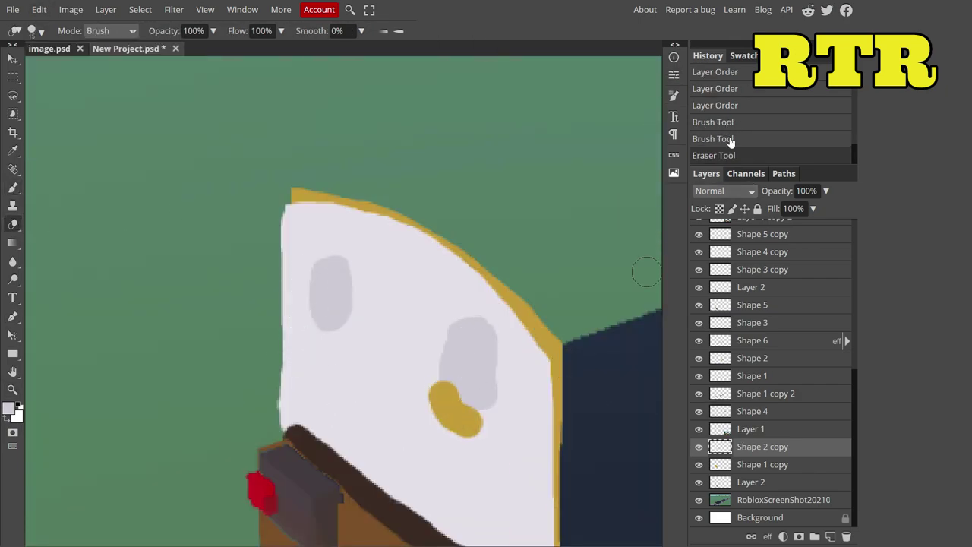
pyautogui.click(722, 122)
pyautogui.press('b')
pyautogui.moveTo(464, 365)
pyautogui.mouseDown()
pyautogui.moveTo(469, 375)
pyautogui.moveTo(475, 320)
pyautogui.mouseUp()
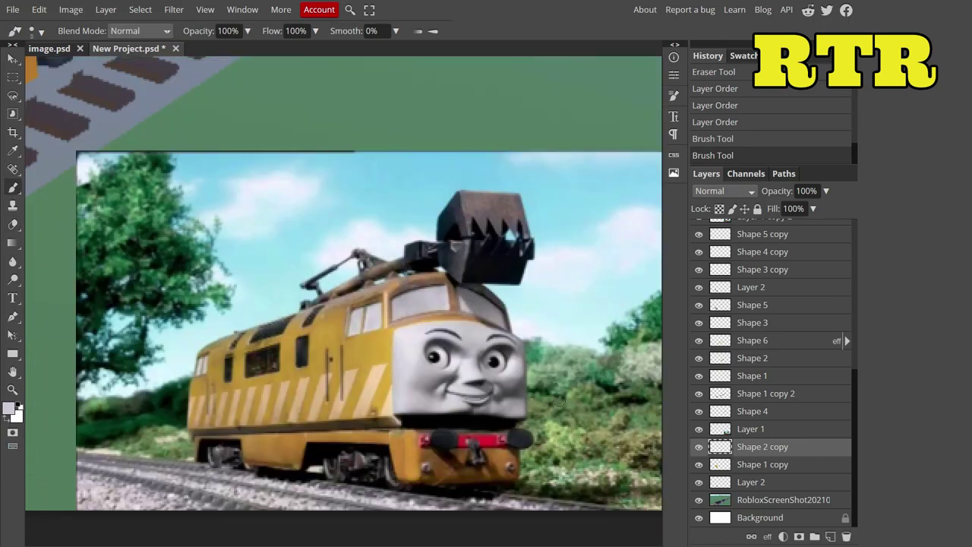
# Paint a black pupil in each of the two grey eyes
pyautogui.click(7, 408)
pyautogui.moveTo(209, 354); pyautogui.dragTo(215, 374)
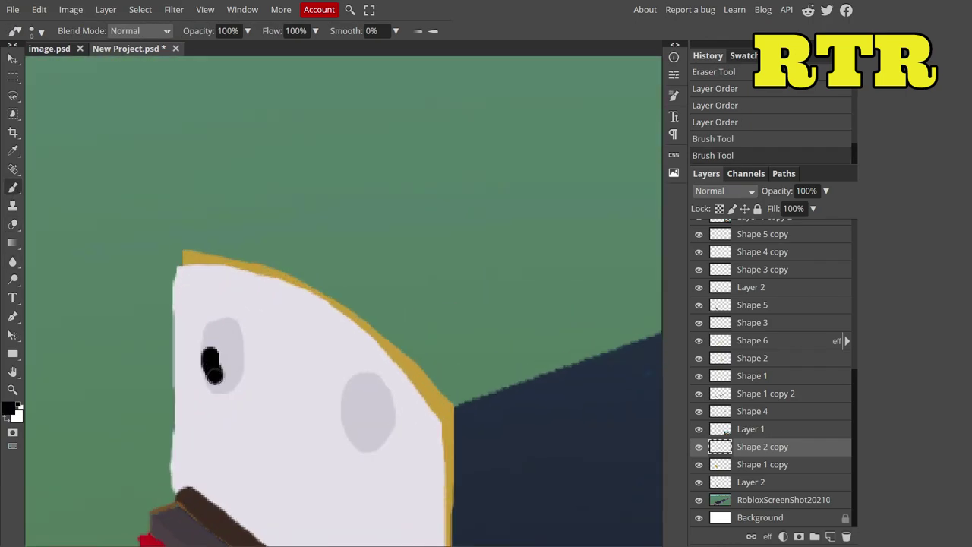
pyautogui.moveTo(351, 411); pyautogui.dragTo(356, 433)
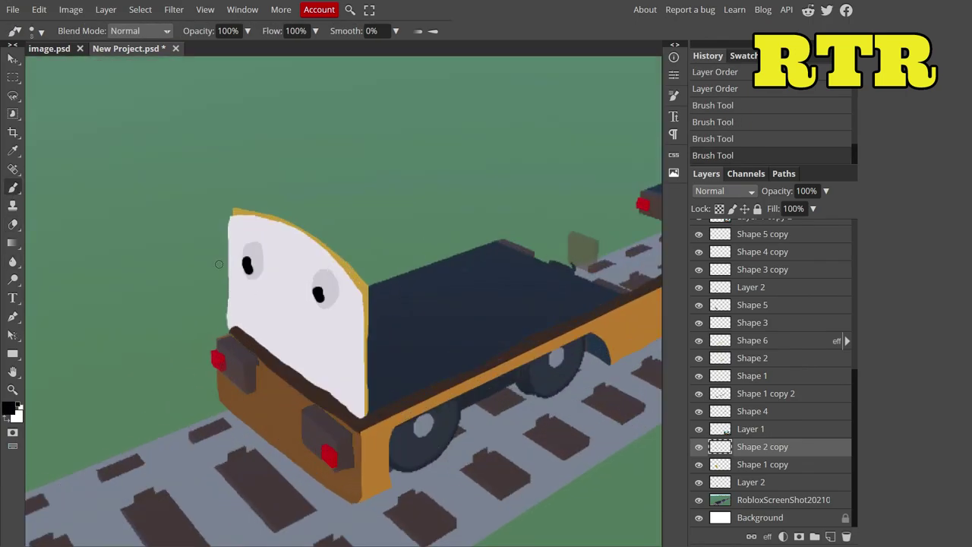
# Draw the nose between the eyes as thin greyish-purple (a49eb1) lines, undoing and redrawing strokes until shaped
pyautogui.click(8, 409)
pyautogui.click(109, 139)
pyautogui.click(332, 277)
pyautogui.moveTo(282, 279); pyautogui.dragTo(288, 319)
pyautogui.hotkey('ctrl', 'z')
pyautogui.click(36, 30)
pyautogui.moveTo(152, 64); pyautogui.dragTo(114, 65)
pyautogui.click(41, 30)
pyautogui.moveTo(283, 290); pyautogui.dragTo(294, 325)
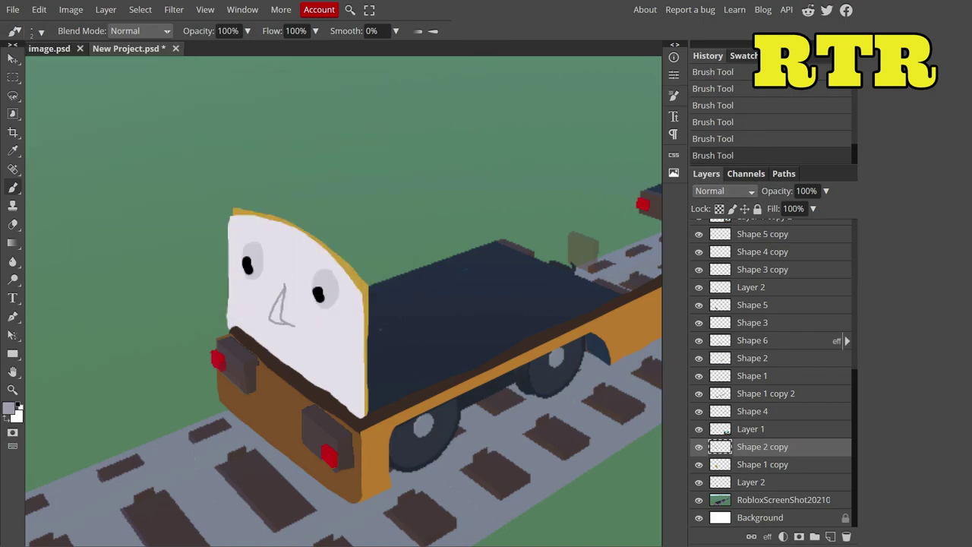
pyautogui.hotkey('ctrl', 'z')
pyautogui.hotkey('ctrl', 'z')
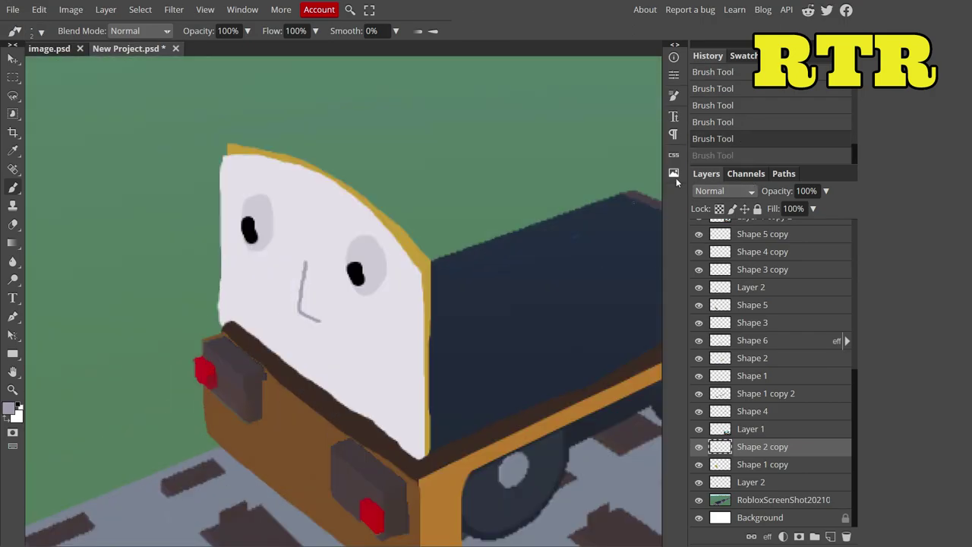
pyautogui.scroll(2, 313, 254)
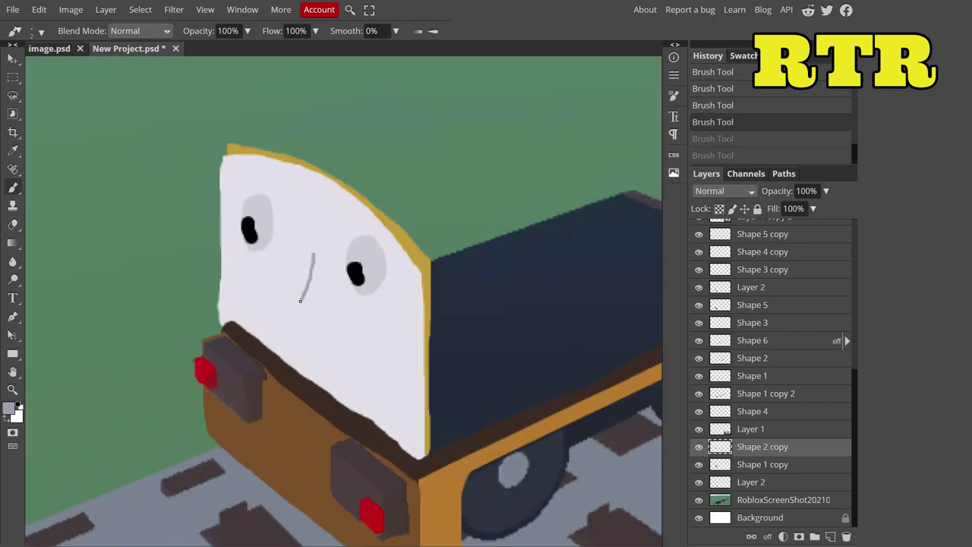
pyautogui.moveTo(295, 249); pyautogui.dragTo(294, 282)
pyautogui.moveTo(297, 303); pyautogui.dragTo(327, 305)
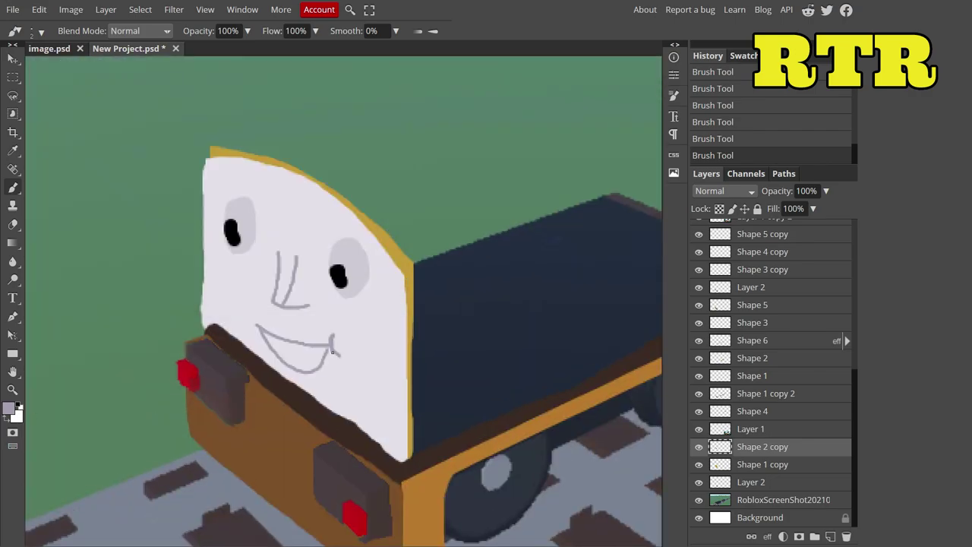
# Redo the corner of the smile outline below the nose and fill the mouth with white
pyautogui.hotkey('ctrl', 'z')
pyautogui.hotkey('ctrl', 'z')
pyautogui.moveTo(322, 371); pyautogui.dragTo(334, 347)
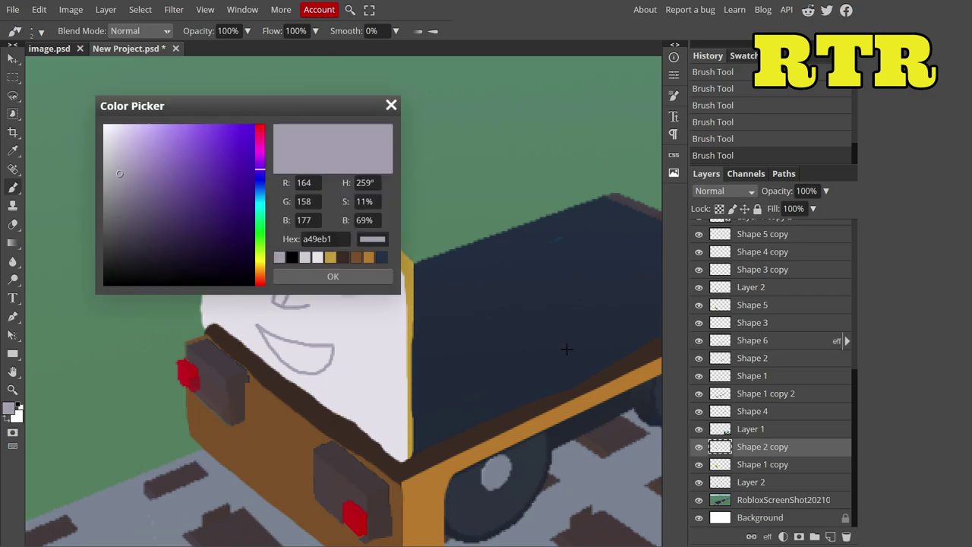
pyautogui.click(109, 142)
pyautogui.click(333, 277)
pyautogui.click(35, 31)
pyautogui.moveTo(277, 346)
pyautogui.mouseDown()
pyautogui.moveTo(323, 351)
pyautogui.moveTo(323, 363)
pyautogui.moveTo(284, 352)
pyautogui.mouseUp()
# Try to erase the gold rim around the white face on Shape 1 copy
pyautogui.press('e')
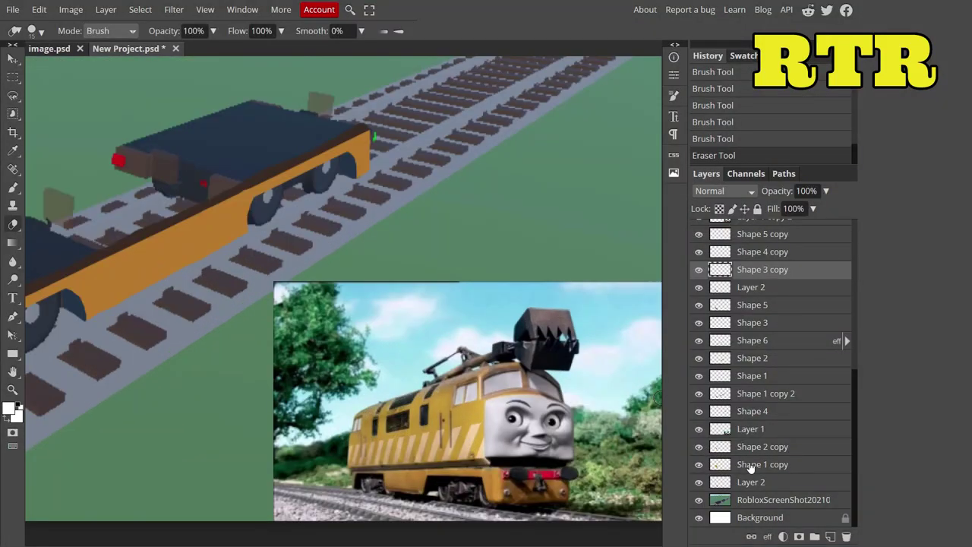
pyautogui.click(745, 464)
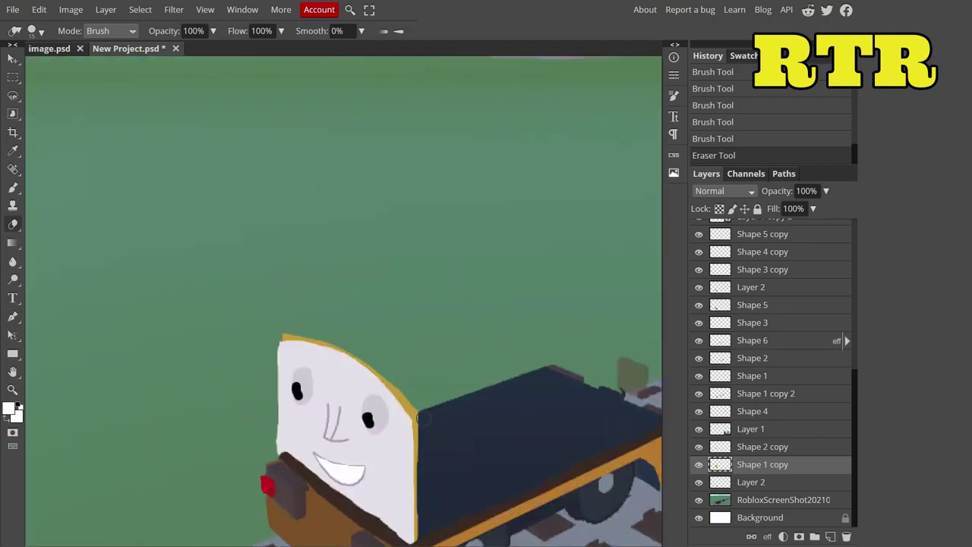
pyautogui.moveTo(332, 338)
pyautogui.mouseDown()
pyautogui.moveTo(370, 360)
pyautogui.moveTo(417, 475)
pyautogui.mouseUp()
pyautogui.scroll(-5, 417, 475)
pyautogui.scroll(8, 513, 431)
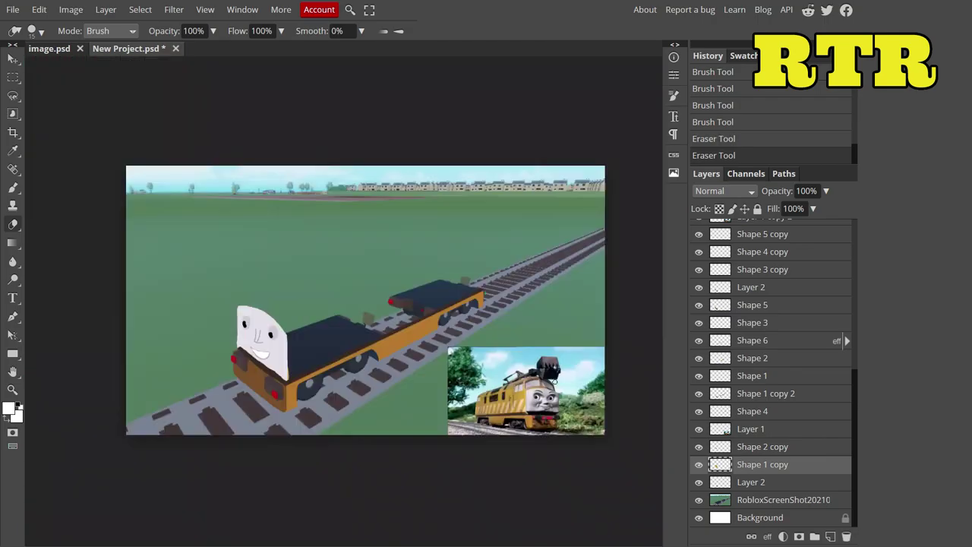
pyautogui.scroll(-5, 514, 431)
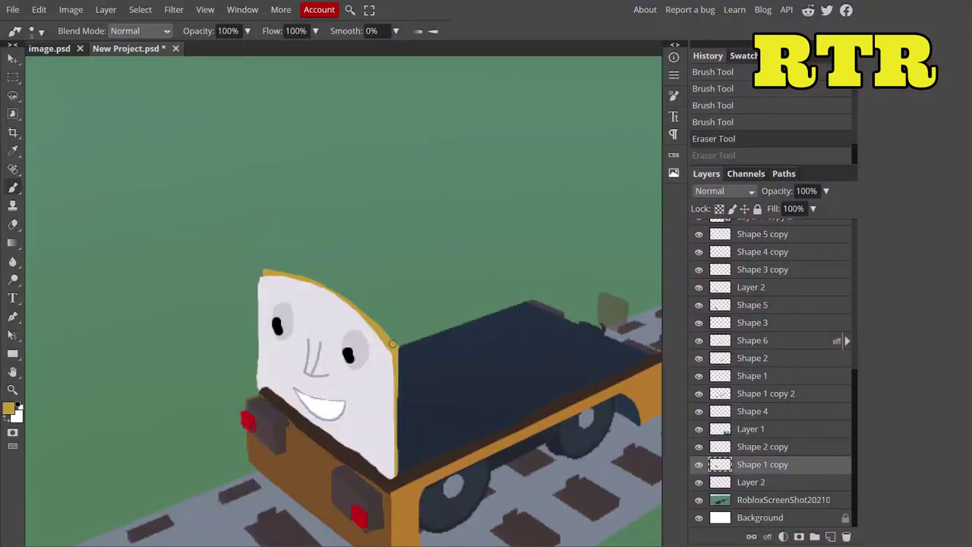
# Touch up the gold rim above the face, and outline a gold curved roof behind it on Shape 3 copy
pyautogui.moveTo(280, 272); pyautogui.dragTo(266, 272)
pyautogui.scroll(-5, 266, 272)
pyautogui.scroll(5, 135, 245)
pyautogui.scroll(-5, 216, 306)
pyautogui.scroll(6, 640, 347)
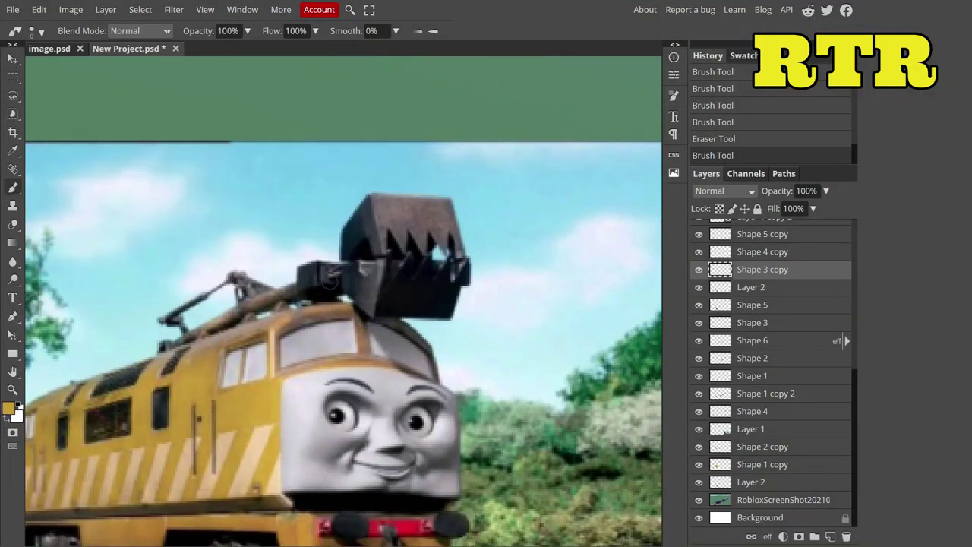
pyautogui.scroll(-4, 442, 368)
pyautogui.scroll(3, 443, 367)
pyautogui.moveTo(443, 368); pyautogui.dragTo(491, 353)
pyautogui.moveTo(218, 271); pyautogui.dragTo(281, 258)
pyautogui.moveTo(490, 355)
pyautogui.mouseDown()
pyautogui.moveTo(456, 321)
pyautogui.moveTo(321, 251)
pyautogui.mouseUp()
pyautogui.moveTo(235, 268)
pyautogui.mouseDown()
pyautogui.moveTo(263, 258)
pyautogui.moveTo(410, 286)
pyautogui.moveTo(493, 356)
pyautogui.mouseUp()
# Smooth the roof's outer edge with the Eraser and fill the roof outline with gold
pyautogui.press('e')
pyautogui.press('b')
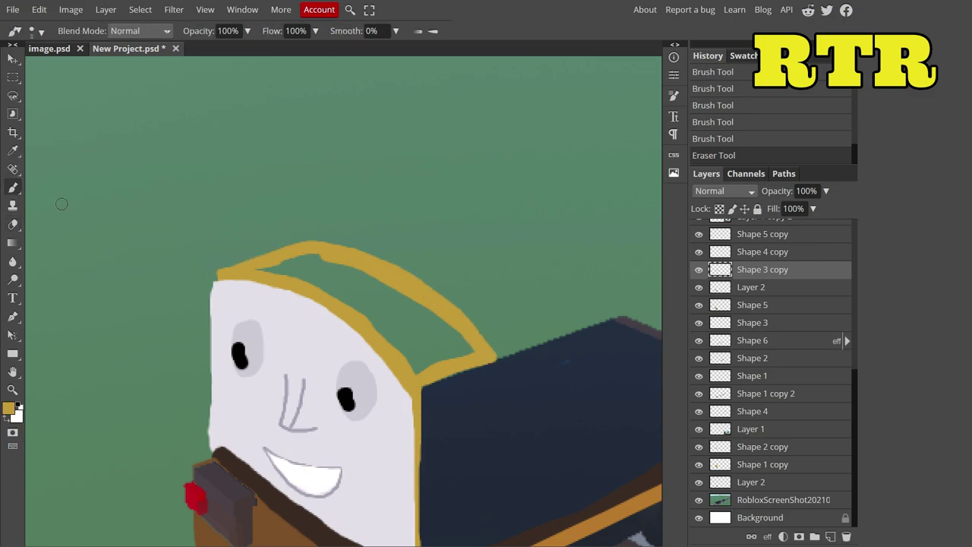
pyautogui.press('e')
pyautogui.moveTo(221, 262)
pyautogui.mouseDown()
pyautogui.moveTo(240, 246)
pyautogui.moveTo(330, 242)
pyautogui.mouseUp()
pyautogui.press('b')
pyautogui.moveTo(341, 294)
pyautogui.mouseDown()
pyautogui.moveTo(363, 277)
pyautogui.moveTo(319, 259)
pyautogui.mouseUp()
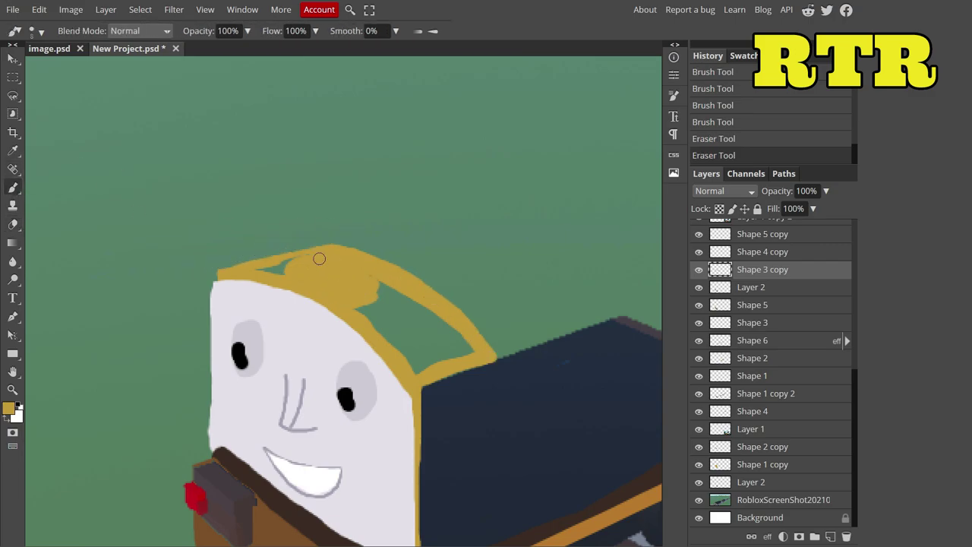
pyautogui.moveTo(361, 312)
pyautogui.mouseDown()
pyautogui.moveTo(440, 306)
pyautogui.moveTo(445, 356)
pyautogui.moveTo(373, 329)
pyautogui.mouseUp()
# On Shape 4 copy, outline the gold body side along both wagons with a 20 px brush
pyautogui.hotkey('ctrl', '0')
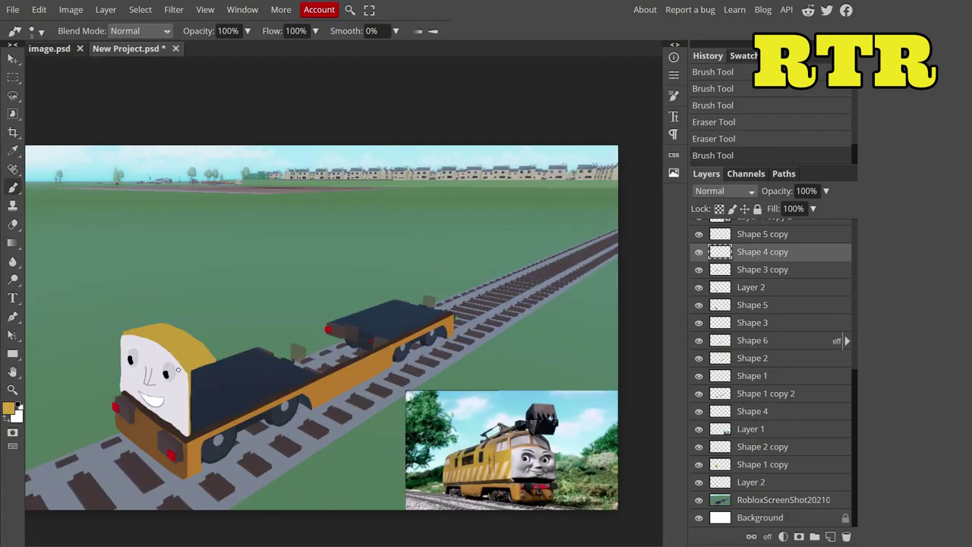
pyautogui.click(32, 31)
pyautogui.moveTo(107, 67); pyautogui.dragTo(119, 67)
pyautogui.moveTo(188, 431); pyautogui.dragTo(448, 313)
pyautogui.moveTo(448, 280)
pyautogui.mouseDown()
pyautogui.moveTo(232, 372)
pyautogui.moveTo(199, 370)
pyautogui.moveTo(440, 279)
pyautogui.mouseUp()
pyautogui.moveTo(312, 332); pyautogui.dragTo(291, 334)
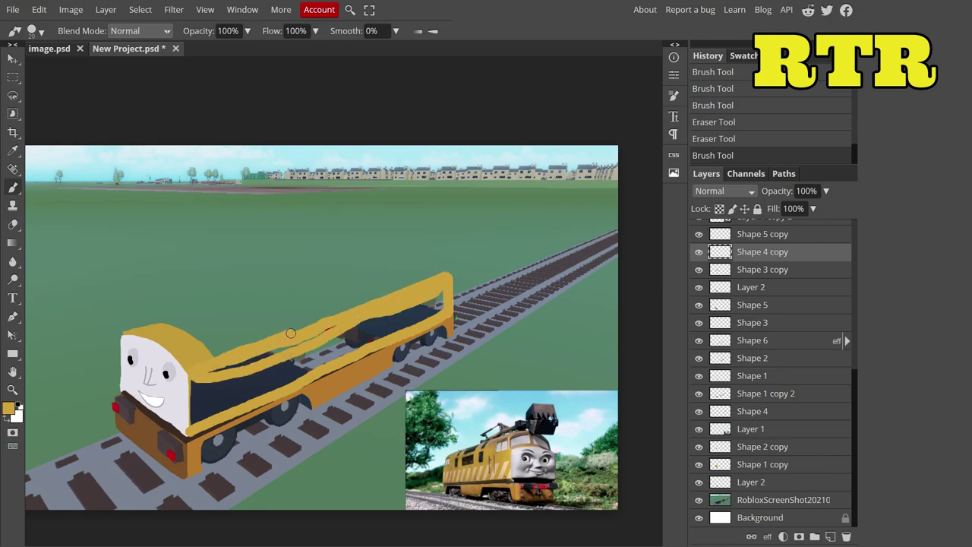
# Fill the body side outline with gold using a larger brush
pyautogui.click(36, 30)
pyautogui.moveTo(114, 60); pyautogui.dragTo(151, 61)
pyautogui.moveTo(190, 414)
pyautogui.mouseDown()
pyautogui.moveTo(350, 342)
pyautogui.moveTo(220, 367)
pyautogui.mouseUp()
# Try to erase the gold body's overlap along the near edge of the white face
pyautogui.press('e')
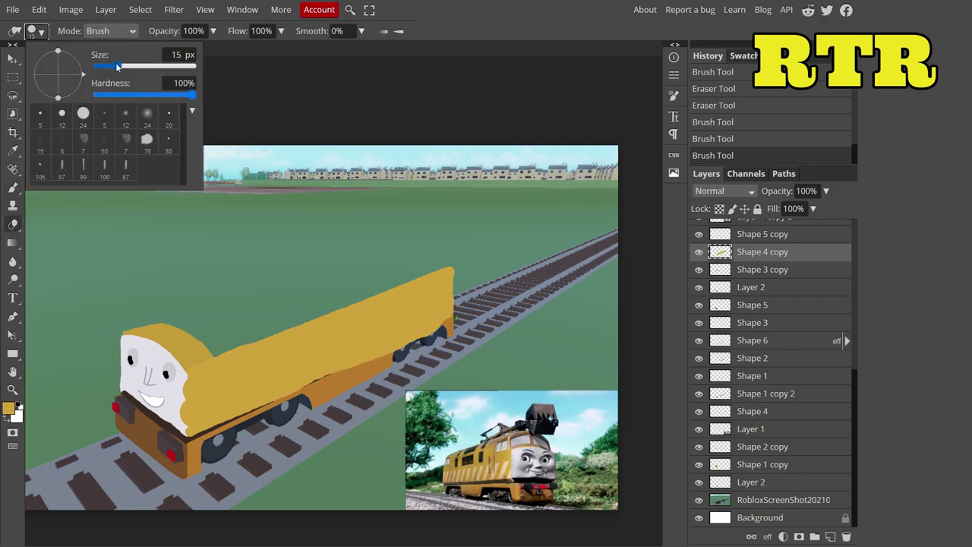
pyautogui.moveTo(191, 410); pyautogui.dragTo(199, 434)
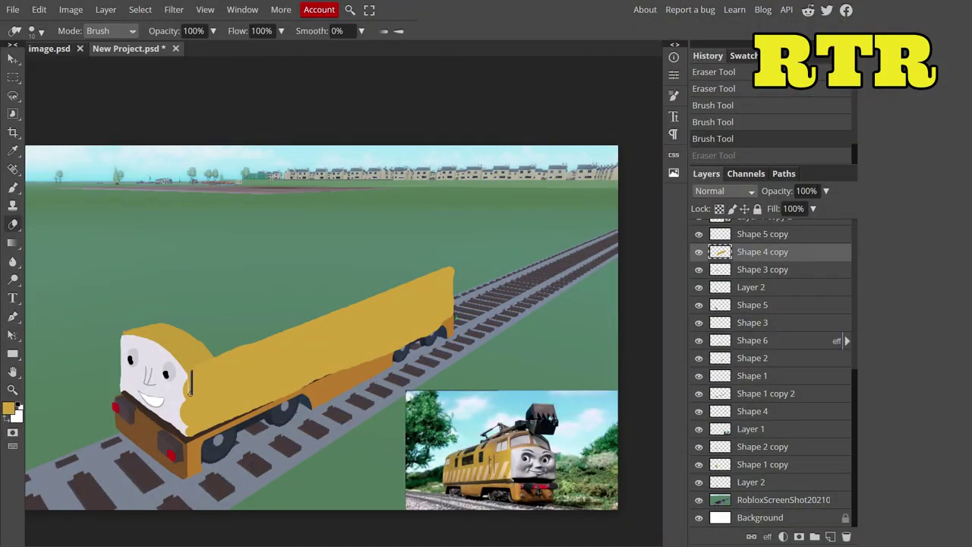
pyautogui.click(797, 138)
# Move Shape 4 copy directly above the Roblox screenshot layer and paint the gold body taller behind the cab roof
pyautogui.moveTo(759, 252); pyautogui.dragTo(786, 492)
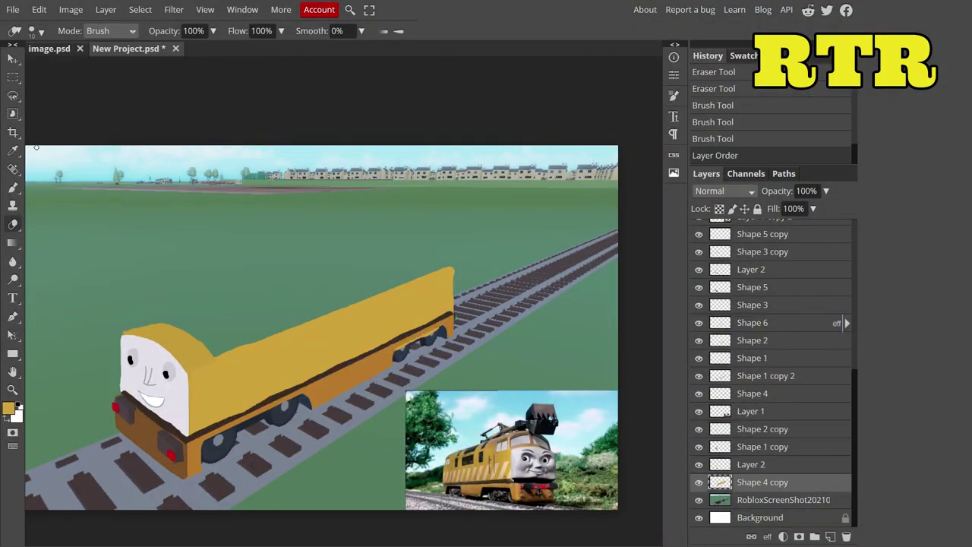
pyautogui.press('b')
pyautogui.moveTo(220, 365)
pyautogui.mouseDown()
pyautogui.moveTo(231, 314)
pyautogui.moveTo(404, 250)
pyautogui.moveTo(252, 328)
pyautogui.mouseUp()
# Erase the raised body's front and top edges into a clean sloping outline
pyautogui.press('e')
pyautogui.rightClick(207, 289)
pyautogui.moveTo(223, 290)
pyautogui.mouseDown()
pyautogui.moveTo(297, 259)
pyautogui.moveTo(369, 250)
pyautogui.moveTo(256, 275)
pyautogui.moveTo(452, 262)
pyautogui.moveTo(414, 232)
pyautogui.moveTo(439, 267)
pyautogui.mouseUp()
pyautogui.rightClick(420, 253)
pyautogui.hotkey('ctrl', 'z')
pyautogui.hotkey('ctrl', 'shift', 'z')
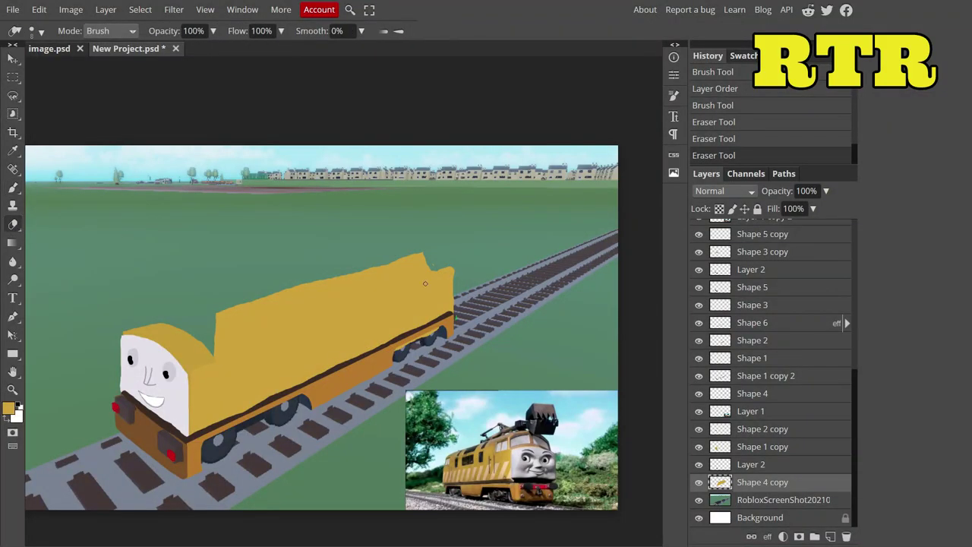
# Paint over the rough gap at the rear of the body's top edge with gold
pyautogui.press('b')
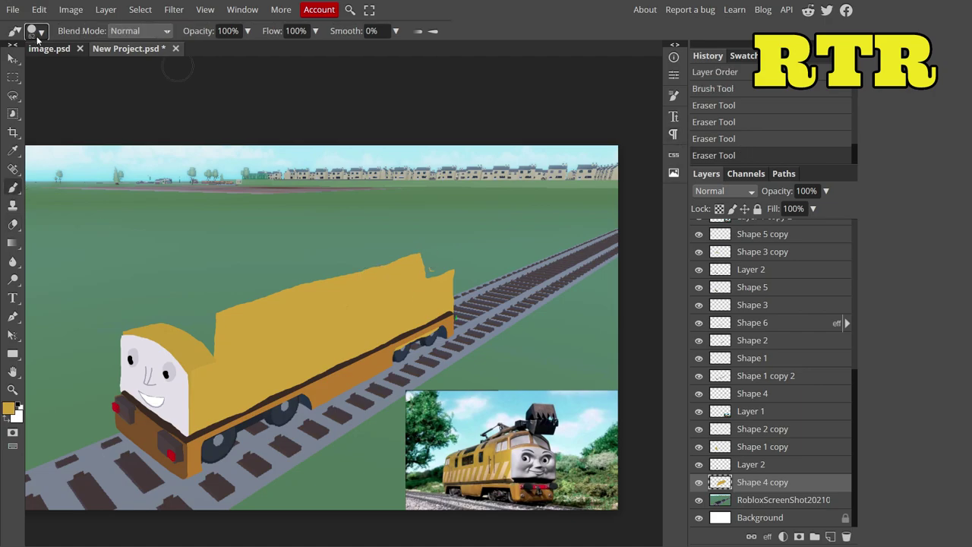
pyautogui.moveTo(420, 262); pyautogui.dragTo(436, 258)
pyautogui.scroll(-3, 305, 321)
pyautogui.scroll(3, 329, 314)
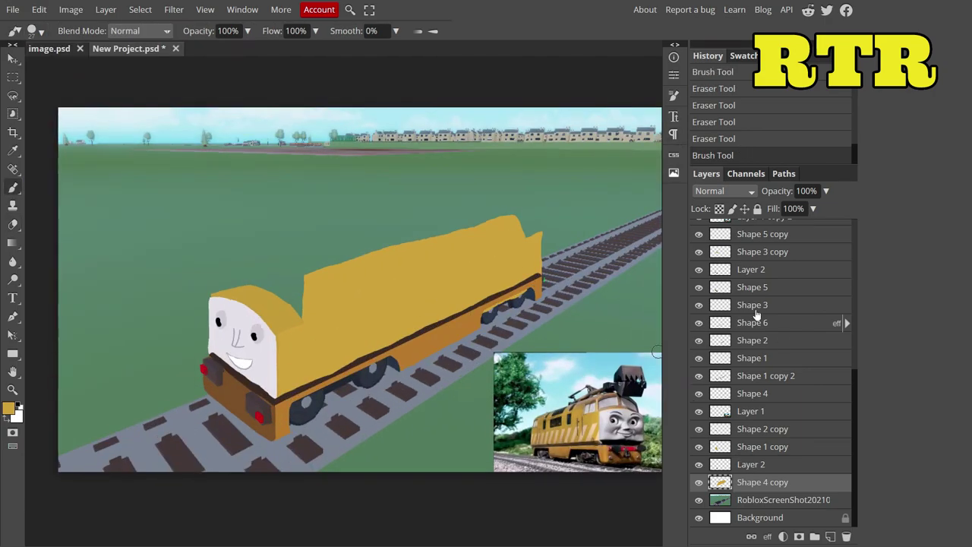
# Fill the notch at the body's rear with darker gold on Shape 5 copy, and move that layer beneath Shape 4 copy
pyautogui.click(752, 252)
pyautogui.doubleClick(720, 233)
pyautogui.click(332, 276)
pyautogui.moveTo(759, 234); pyautogui.dragTo(785, 491)
# Choose light grey as the paint colour and delete the Layer 1 copy 2 layer
pyautogui.click(19, 407)
pyautogui.scroll(2, 763, 255)
pyautogui.click(763, 280)
pyautogui.press('Delete')
# On Shape 2 copy 2, paint a light grey windscreen with a curved top above the cab roof, ahead of the raised body
pyautogui.click(32, 31)
pyautogui.moveTo(152, 65); pyautogui.dragTo(95, 65)
pyautogui.moveTo(296, 304)
pyautogui.mouseDown()
pyautogui.moveTo(276, 265)
pyautogui.moveTo(270, 282)
pyautogui.moveTo(297, 304)
pyautogui.moveTo(272, 287)
pyautogui.mouseUp()
pyautogui.click(32, 30)
pyautogui.moveTo(95, 65); pyautogui.dragTo(175, 65)
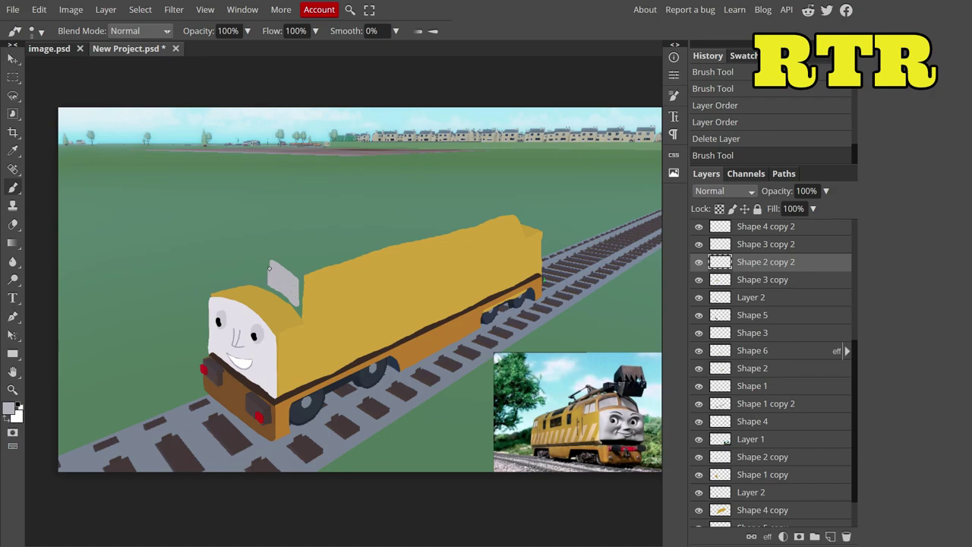
pyautogui.moveTo(269, 269)
pyautogui.mouseDown()
pyautogui.moveTo(380, 182)
pyautogui.moveTo(503, 302)
pyautogui.moveTo(397, 299)
pyautogui.moveTo(327, 243)
pyautogui.moveTo(415, 208)
pyautogui.mouseUp()
pyautogui.scroll(2, 229, 286)
pyautogui.scroll(-2, 228, 216)
# Erase the grey windscreen's upper and lower edges into smooth curves parallel to the cab roof
pyautogui.click(12, 224)
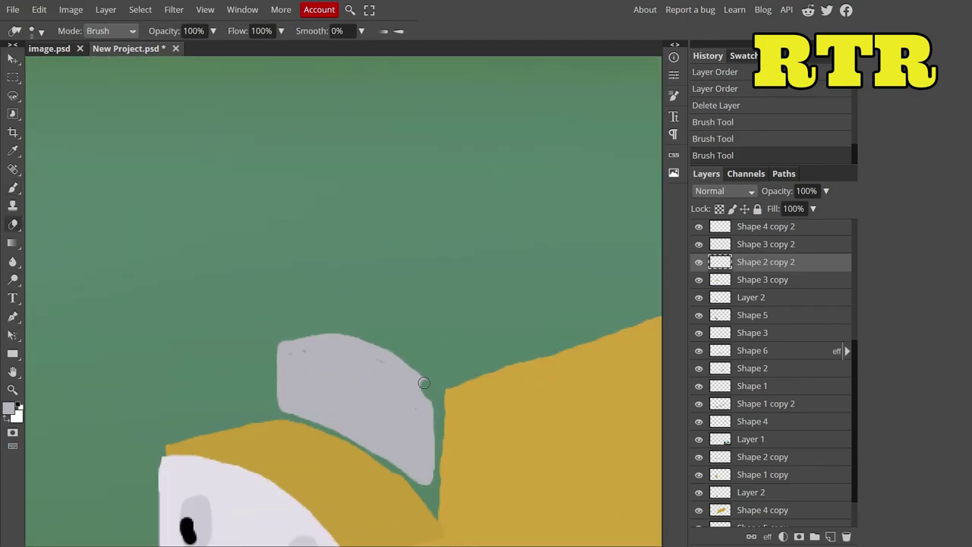
pyautogui.moveTo(426, 384); pyautogui.dragTo(303, 338)
pyautogui.moveTo(279, 415); pyautogui.dragTo(367, 443)
pyautogui.moveTo(367, 444); pyautogui.dragTo(421, 478)
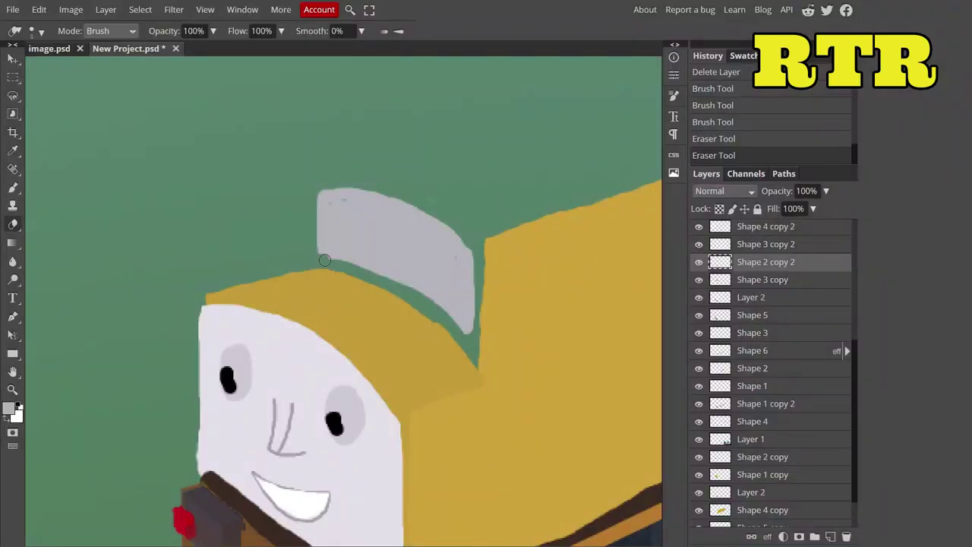
pyautogui.moveTo(323, 256); pyautogui.dragTo(408, 284)
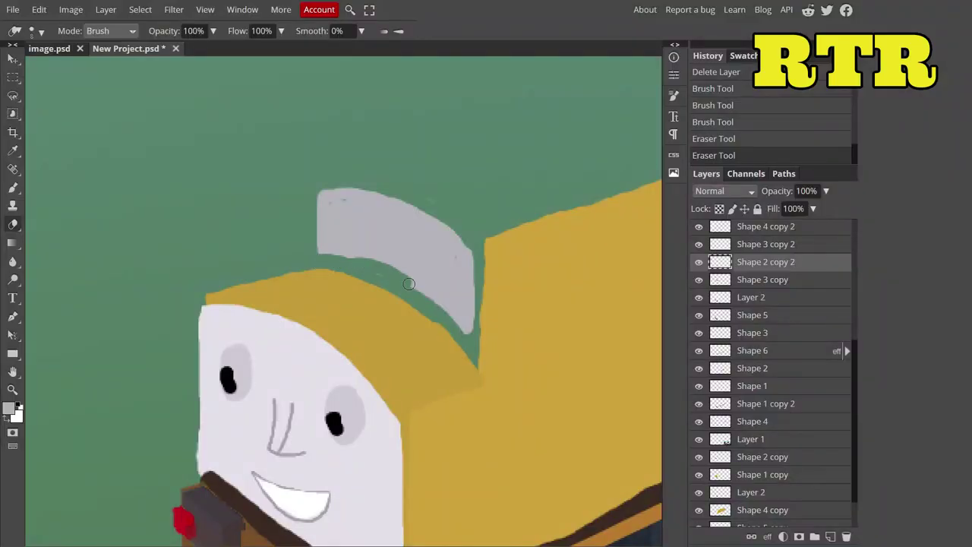
pyautogui.moveTo(310, 261)
pyautogui.mouseDown()
pyautogui.moveTo(326, 180)
pyautogui.moveTo(317, 271)
pyautogui.moveTo(321, 188)
pyautogui.moveTo(322, 263)
pyautogui.moveTo(322, 202)
pyautogui.moveTo(382, 198)
pyautogui.moveTo(460, 228)
pyautogui.mouseUp()
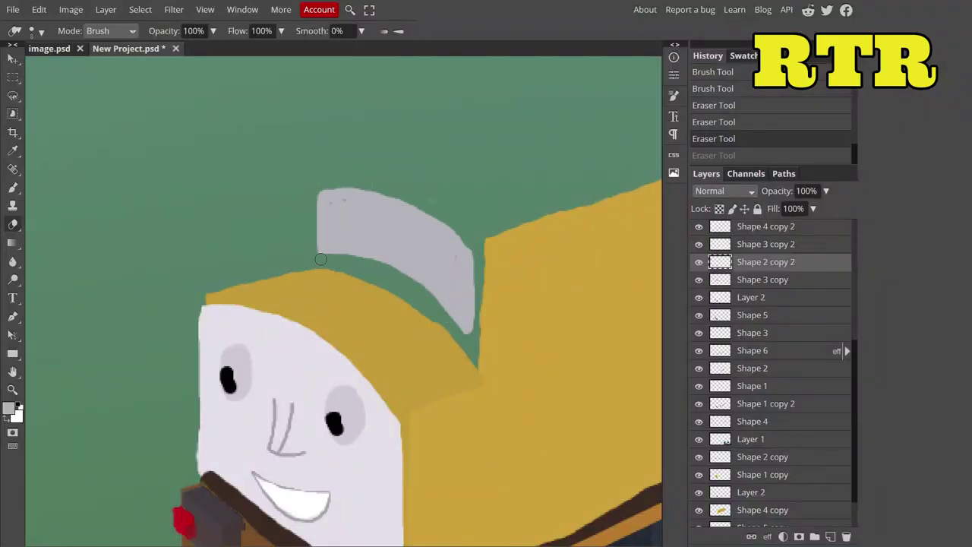
# Trim the grey windscreen's front and upper edges, and fill its lower edge closer to the cab roof with grey on Shape 2 copy 2
pyautogui.moveTo(323, 262); pyautogui.dragTo(324, 182)
pyautogui.moveTo(324, 182); pyautogui.dragTo(454, 216)
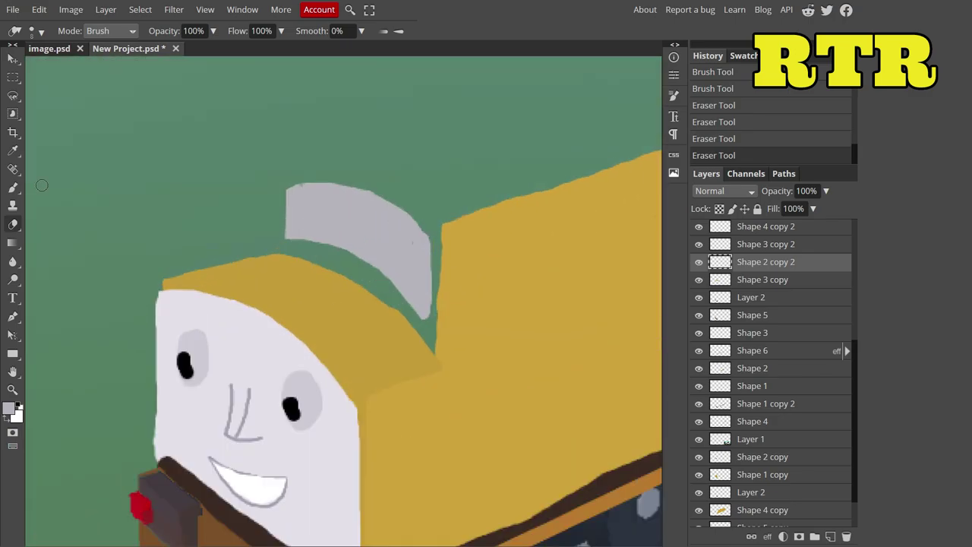
pyautogui.press('b')
pyautogui.moveTo(288, 231); pyautogui.dragTo(418, 304)
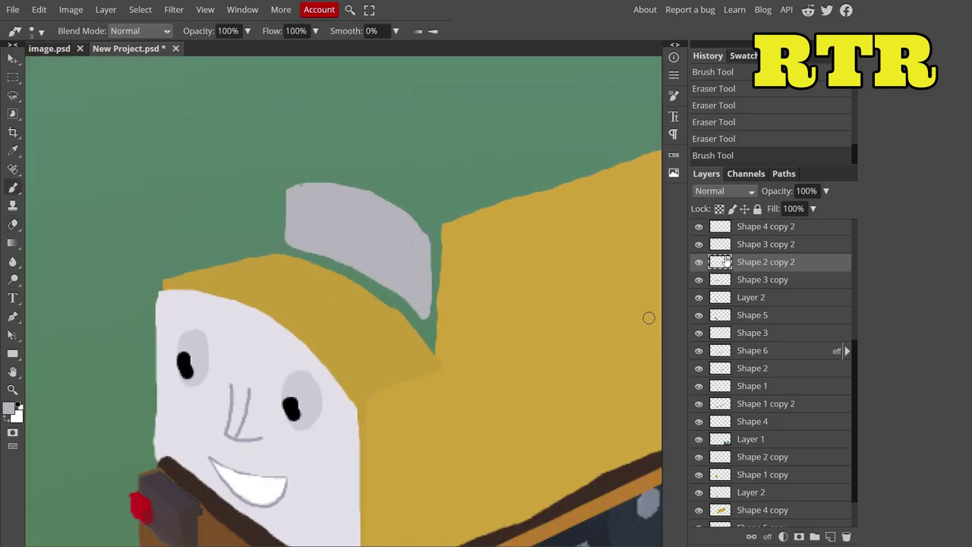
pyautogui.click(766, 244)
pyautogui.click(9, 408)
pyautogui.click(365, 376)
pyautogui.click(333, 276)
pyautogui.click(9, 407)
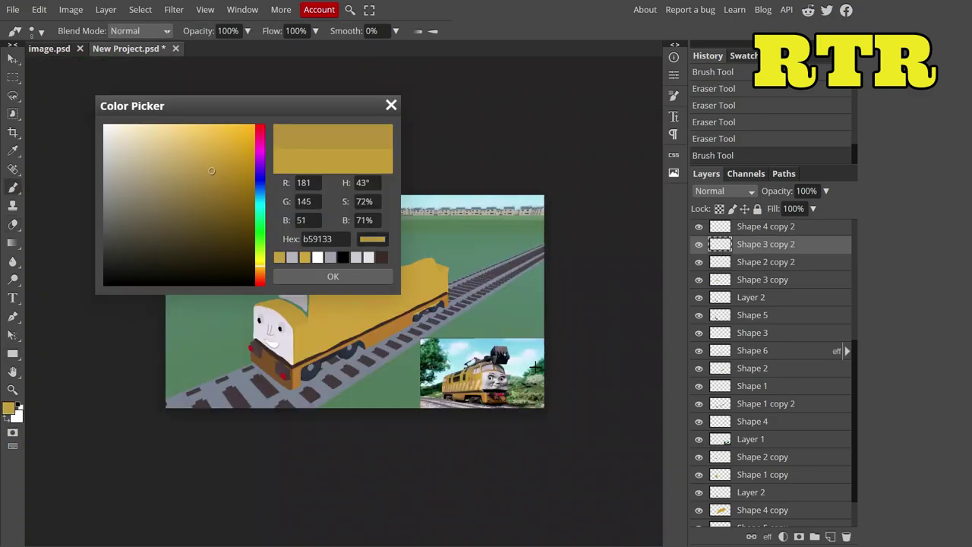
pyautogui.click(438, 345)
pyautogui.moveTo(438, 346); pyautogui.dragTo(350, 377)
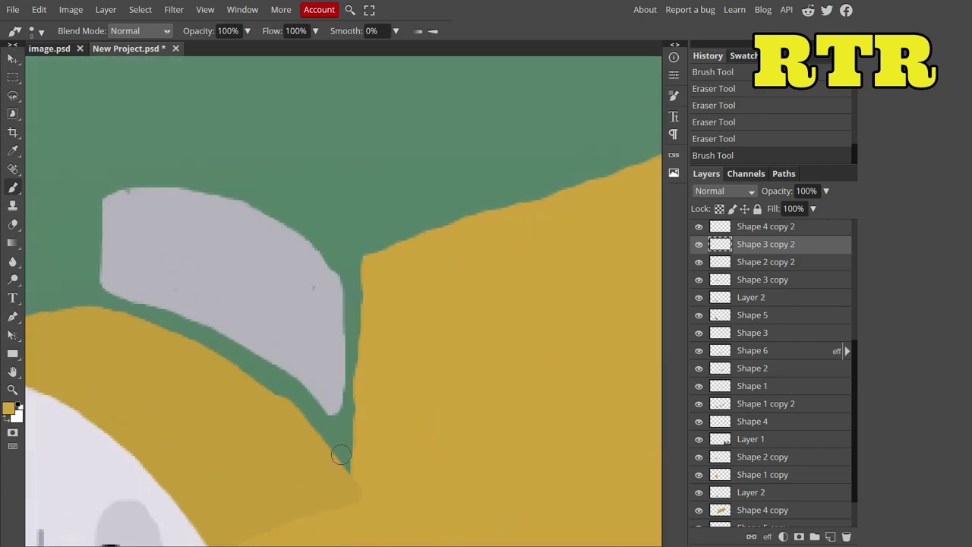
# On Shape 4 copy 2, paint a gold (#c79b33) frame around the grey windscreen with a centre post dividing it into two panes
pyautogui.hotkey('alt', ']')
pyautogui.moveTo(352, 486); pyautogui.dragTo(349, 258)
pyautogui.hotkey('ctrl', 'z')
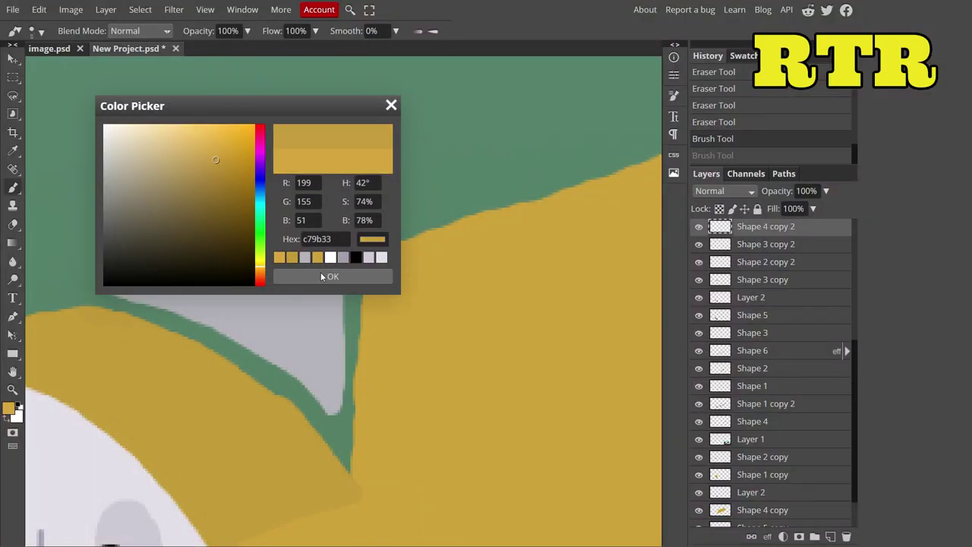
pyautogui.press('Return')
pyautogui.moveTo(352, 481)
pyautogui.mouseDown()
pyautogui.moveTo(347, 256)
pyautogui.moveTo(223, 169)
pyautogui.moveTo(91, 182)
pyautogui.mouseUp()
pyautogui.moveTo(88, 321); pyautogui.dragTo(88, 176)
pyautogui.moveTo(330, 454)
pyautogui.mouseDown()
pyautogui.moveTo(314, 401)
pyautogui.moveTo(174, 311)
pyautogui.moveTo(112, 295)
pyautogui.moveTo(320, 441)
pyautogui.mouseUp()
pyautogui.moveTo(199, 313); pyautogui.dragTo(226, 176)
pyautogui.moveTo(94, 199)
pyautogui.mouseDown()
pyautogui.moveTo(164, 187)
pyautogui.moveTo(311, 251)
pyautogui.mouseUp()
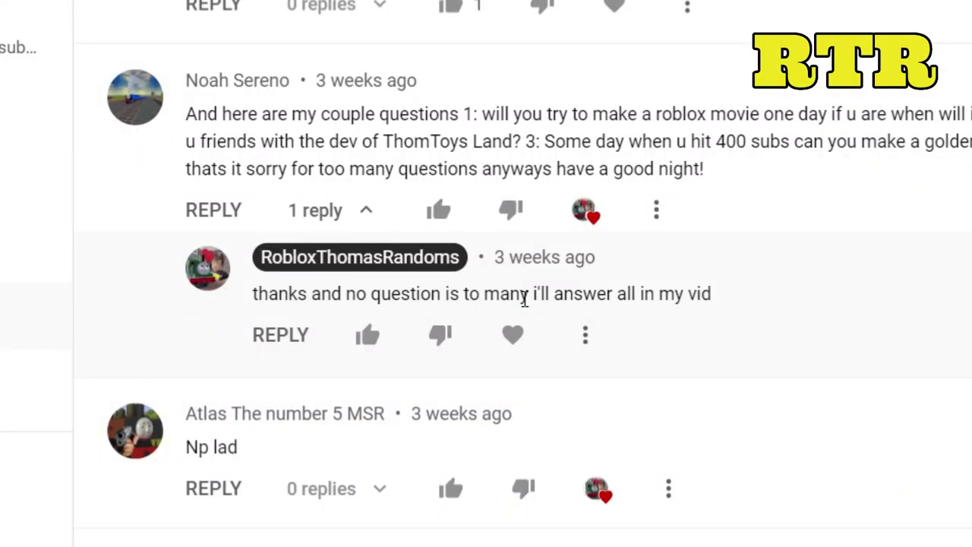
# Erase the windscreen frame's front outer edge to a slant, and paint the rear pane's outer edge gold at a matching slant
pyautogui.press('e')
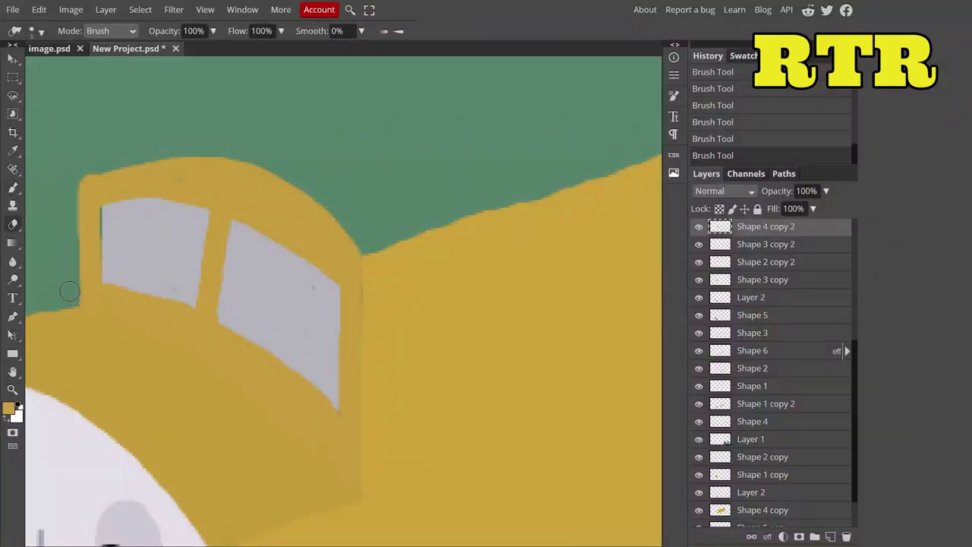
pyautogui.moveTo(76, 302); pyautogui.dragTo(88, 175)
pyautogui.press('b')
pyautogui.moveTo(334, 406); pyautogui.dragTo(347, 316)
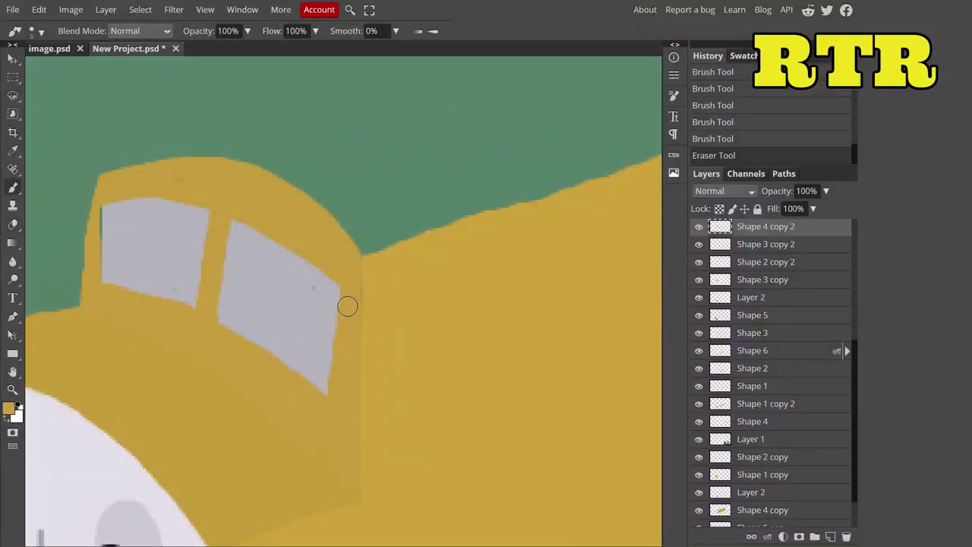
# On Shape 5 copy 2, paint a darker gold roof along the body's upper edge with a 22 px brush
pyautogui.scroll(-5, 347, 316)
pyautogui.scroll(4, 347, 316)
pyautogui.click(8, 407)
pyautogui.click(197, 209)
pyautogui.click(333, 275)
pyautogui.scroll(2, 760, 342)
pyautogui.click(711, 274)
pyautogui.click(37, 31)
pyautogui.moveTo(114, 69); pyautogui.dragTo(152, 69)
pyautogui.moveTo(338, 259); pyautogui.dragTo(543, 190)
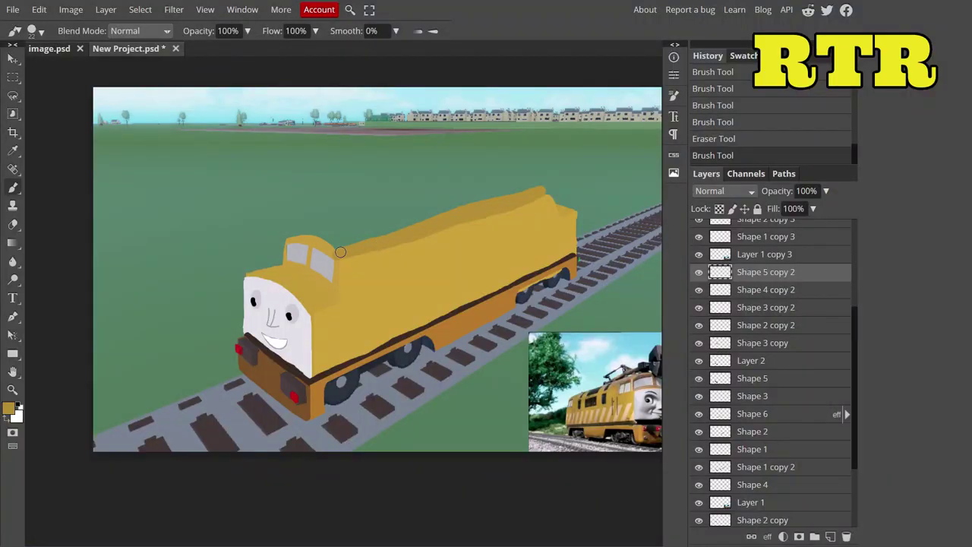
pyautogui.moveTo(395, 235)
pyautogui.mouseDown()
pyautogui.moveTo(304, 228)
pyautogui.moveTo(547, 182)
pyautogui.mouseUp()
# Smooth the darker gold roof's upper edge and rear corner with a 53 px eraser
pyautogui.press('e')
pyautogui.click(36, 31)
pyautogui.moveTo(114, 69); pyautogui.dragTo(152, 69)
pyautogui.moveTo(296, 228)
pyautogui.mouseDown()
pyautogui.moveTo(545, 159)
pyautogui.moveTo(553, 182)
pyautogui.mouseUp()
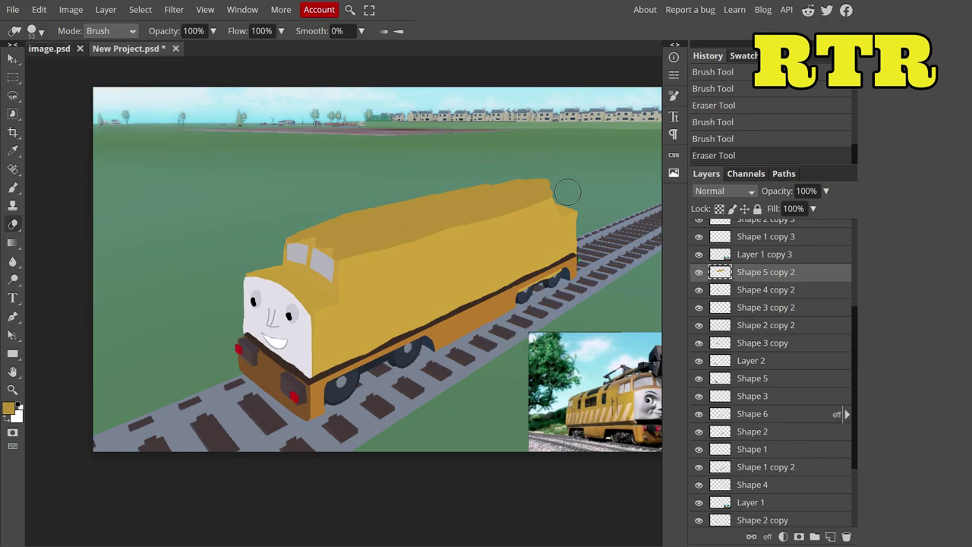
# Move Layer 1 copy 3 directly above the Roblox screenshot layer, and erase more of the roof's outer edge on Shape 5 copy 2
pyautogui.hotkey('alt', ']')
pyautogui.hotkey('ctrl', 'shift', '[')
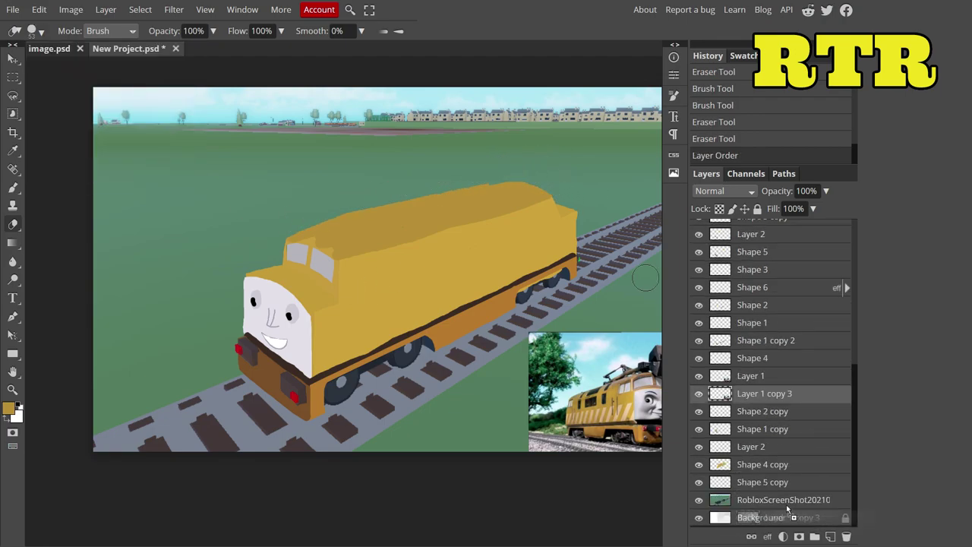
pyautogui.click(573, 201)
pyautogui.moveTo(228, 220); pyautogui.dragTo(636, 311)
# Move the Shape 5 copy 2 roof layer down to sit between Layer 2 and Shape 4 copy
pyautogui.scroll(5, 694, 303)
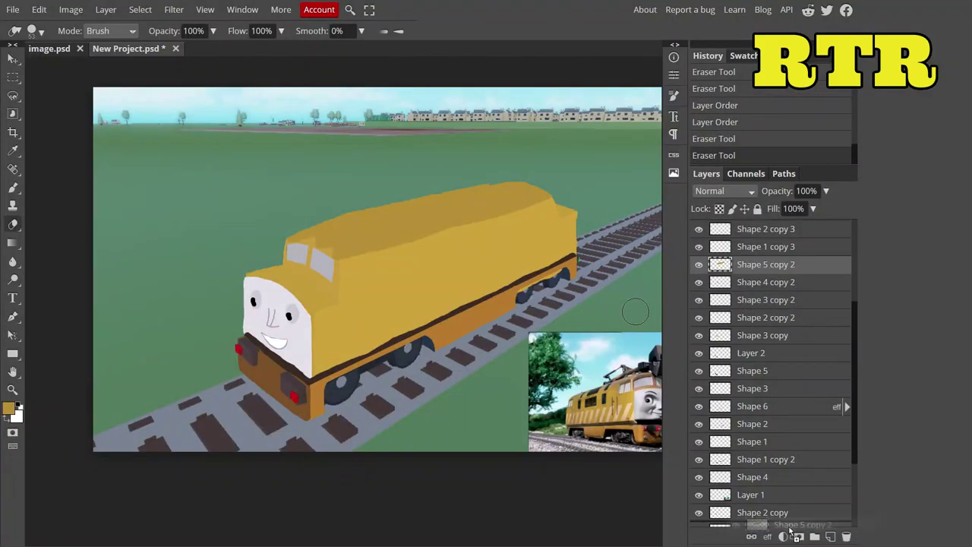
pyautogui.moveTo(783, 465); pyautogui.dragTo(804, 500)
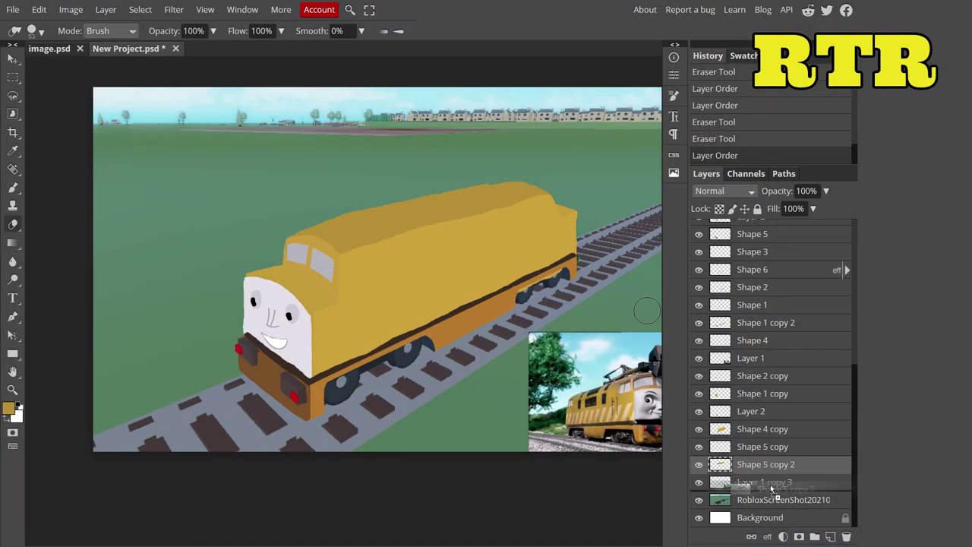
pyautogui.moveTo(768, 462); pyautogui.dragTo(767, 429)
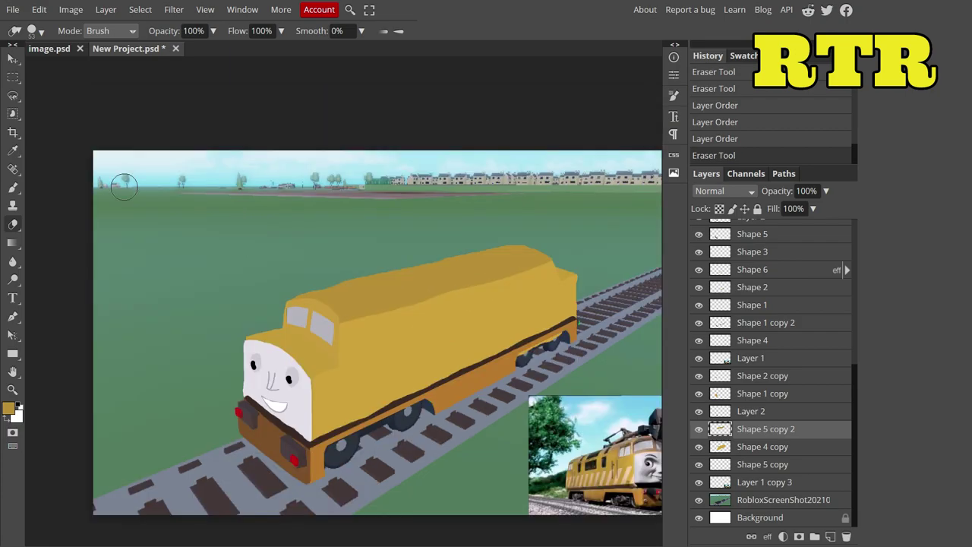
# On Shape 4 copy 2, widen the windscreen frame's front post outward in the lighter gold, filling the gap with a 14 px brush
pyautogui.press('b')
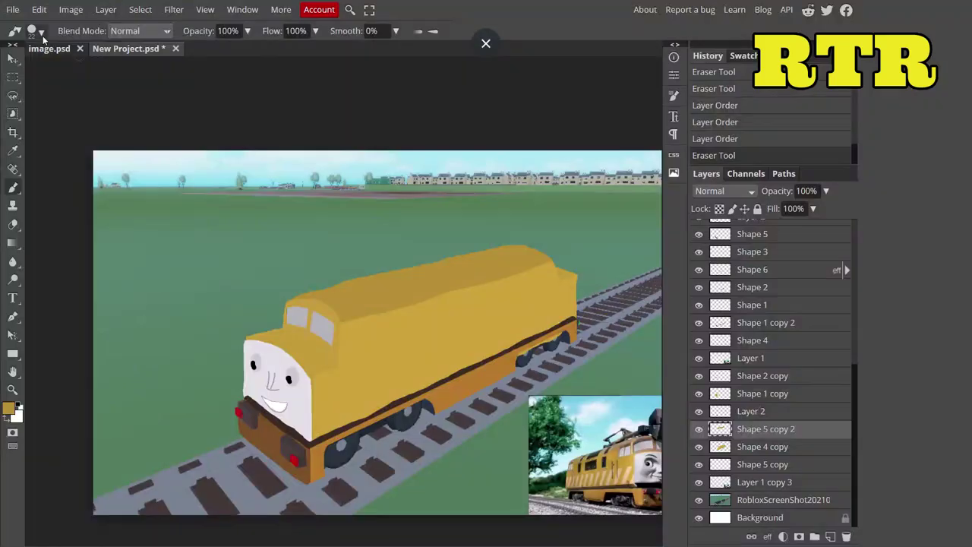
pyautogui.click(33, 31)
pyautogui.scroll(5, 254, 336)
pyautogui.press('Escape')
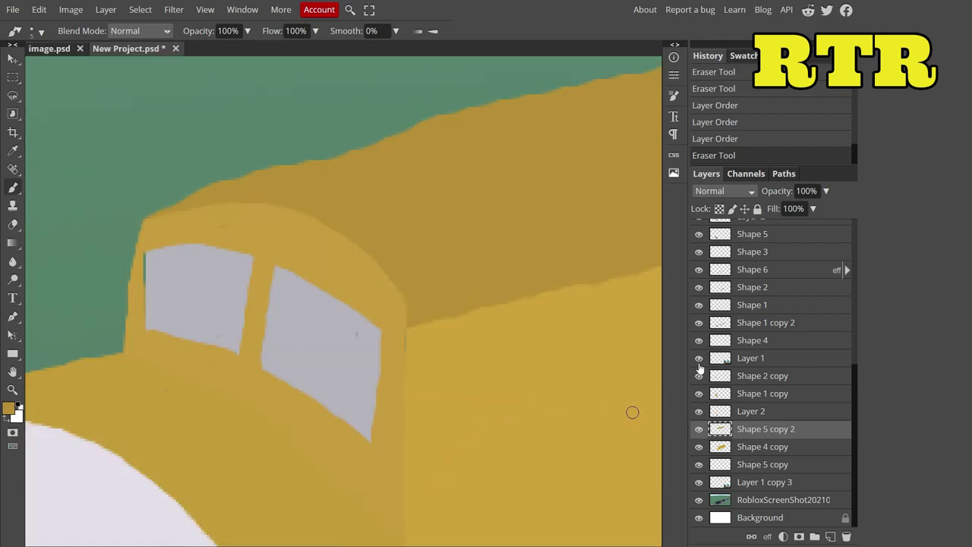
pyautogui.scroll(2, 700, 281)
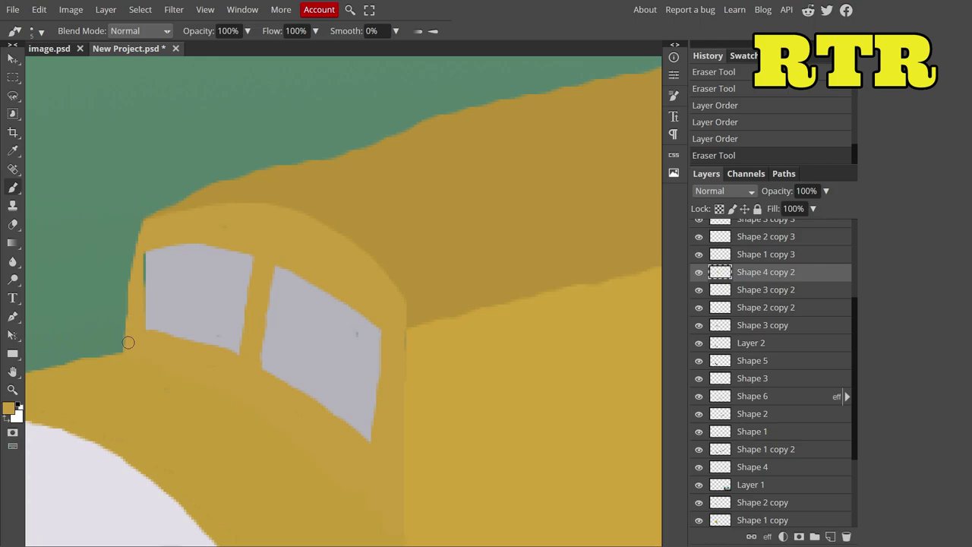
pyautogui.moveTo(128, 343); pyautogui.dragTo(139, 224)
pyautogui.rightClick(136, 346)
pyautogui.moveTo(129, 65); pyautogui.dragTo(116, 65)
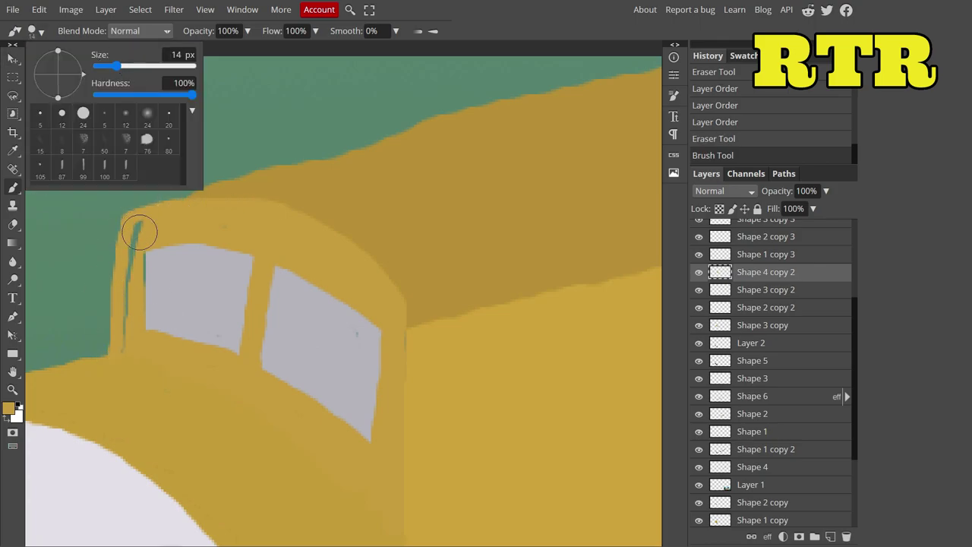
pyautogui.moveTo(139, 232); pyautogui.dragTo(130, 343)
# Sample the windscreen grey, move Shape 1 copy 3 beneath Shape 5, and place Shape 2 copy 2 directly beneath Shape 4 copy 2
pyautogui.click(731, 307)
pyautogui.keyDown('alt'); pyautogui.click(270, 300); pyautogui.keyUp('alt')
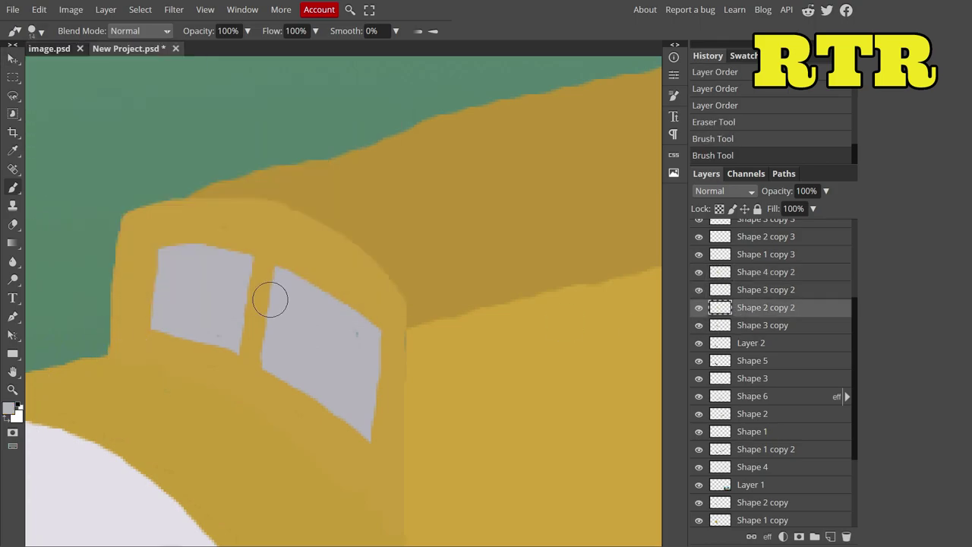
pyautogui.moveTo(766, 307); pyautogui.dragTo(774, 362)
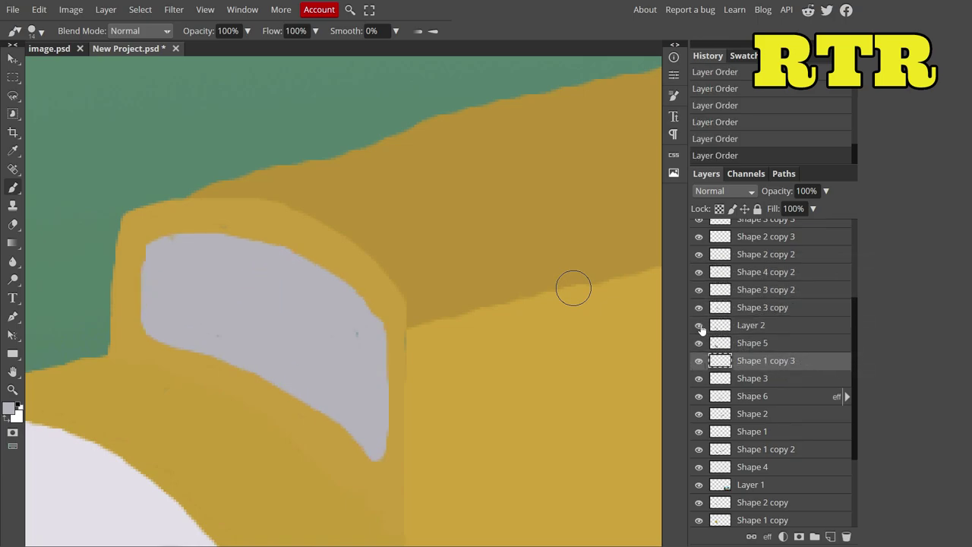
pyautogui.moveTo(699, 272); pyautogui.dragTo(766, 255)
# With a smaller eraser on Shape 4 copy 2, remove gold along the front pane's outer edge to widen that windscreen pane
pyautogui.press('e')
pyautogui.click(32, 30)
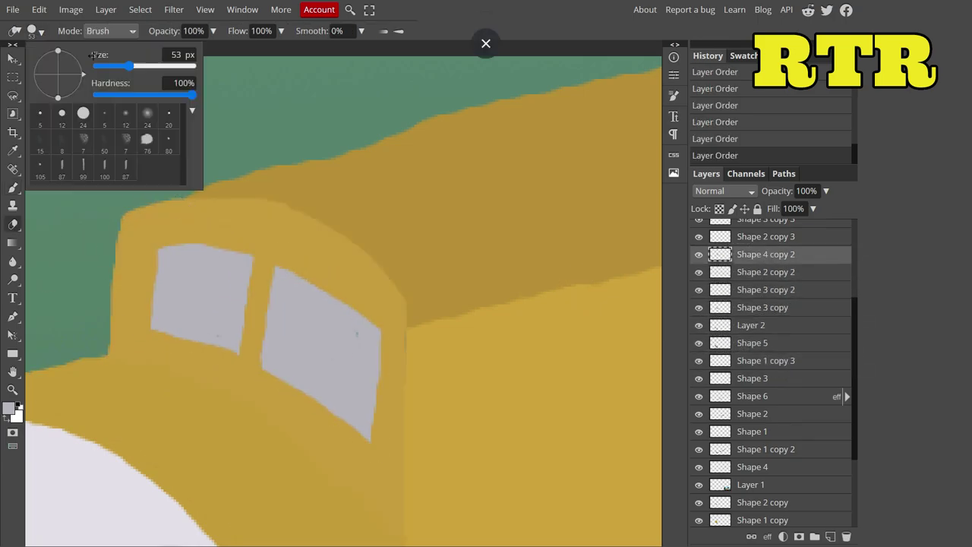
pyautogui.moveTo(148, 323); pyautogui.dragTo(191, 252)
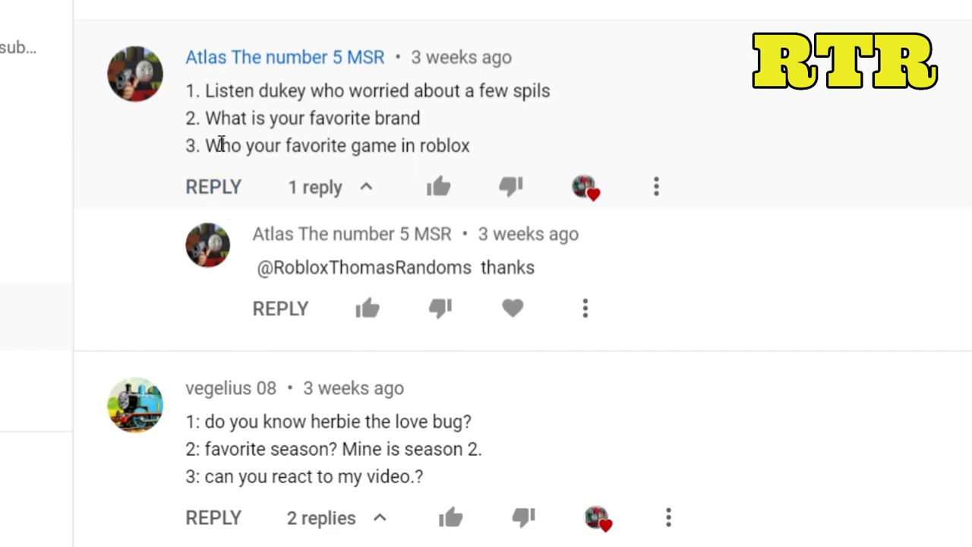
pyautogui.moveTo(189, 146); pyautogui.dragTo(586, 144)
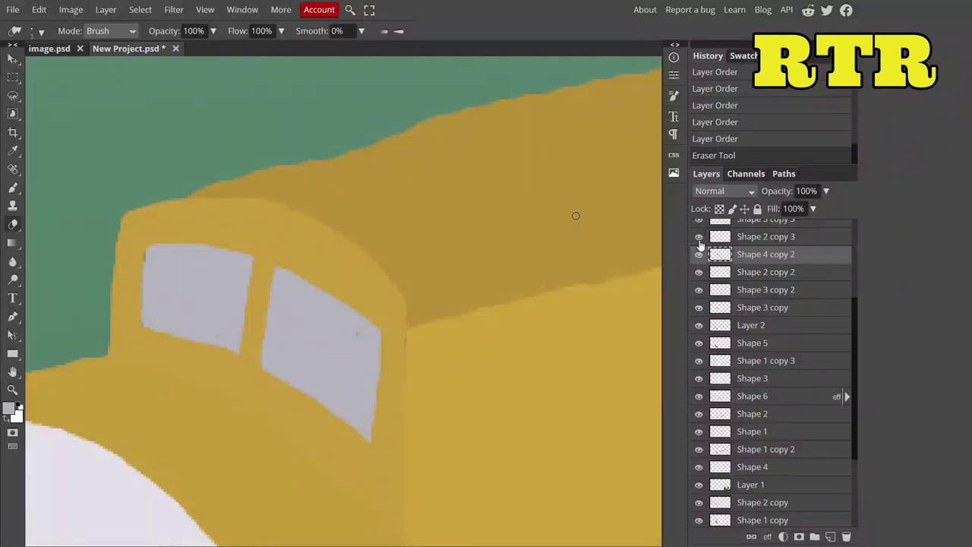
# Erase the windscreen frame's front outer edge into a straight backward slant, undoing the uneven strokes
pyautogui.moveTo(112, 347); pyautogui.dragTo(133, 211)
pyautogui.click(730, 139)
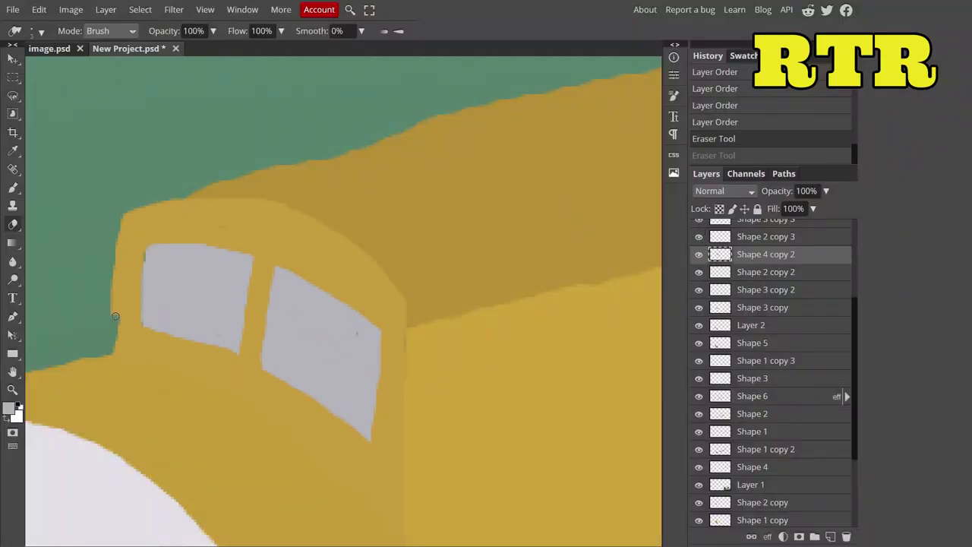
pyautogui.moveTo(110, 350)
pyautogui.mouseDown()
pyautogui.moveTo(135, 207)
pyautogui.moveTo(107, 310)
pyautogui.moveTo(117, 304)
pyautogui.mouseUp()
pyautogui.hotkey('ctrl', 'z')
# Switch to gold paint and cover the outer edges of both windscreen panes so they slant parallel to the frame
pyautogui.press('b')
pyautogui.click(9, 409)
pyautogui.click(336, 276)
pyautogui.click(31, 31)
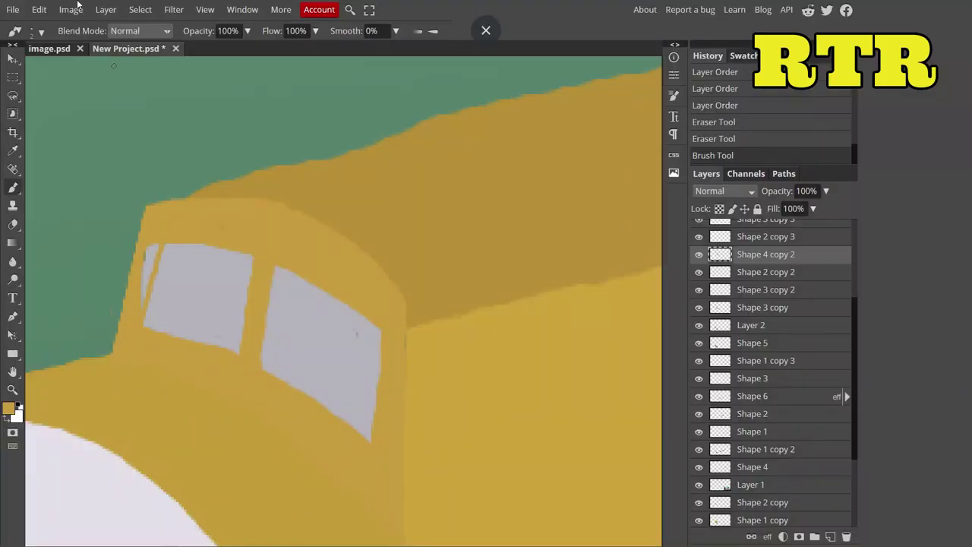
pyautogui.click(30, 30)
pyautogui.moveTo(378, 338); pyautogui.dragTo(371, 440)
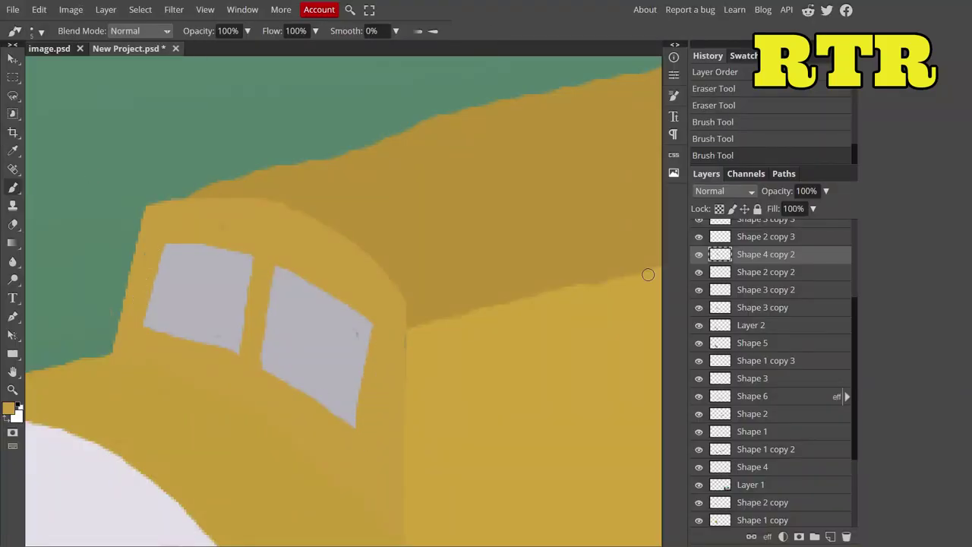